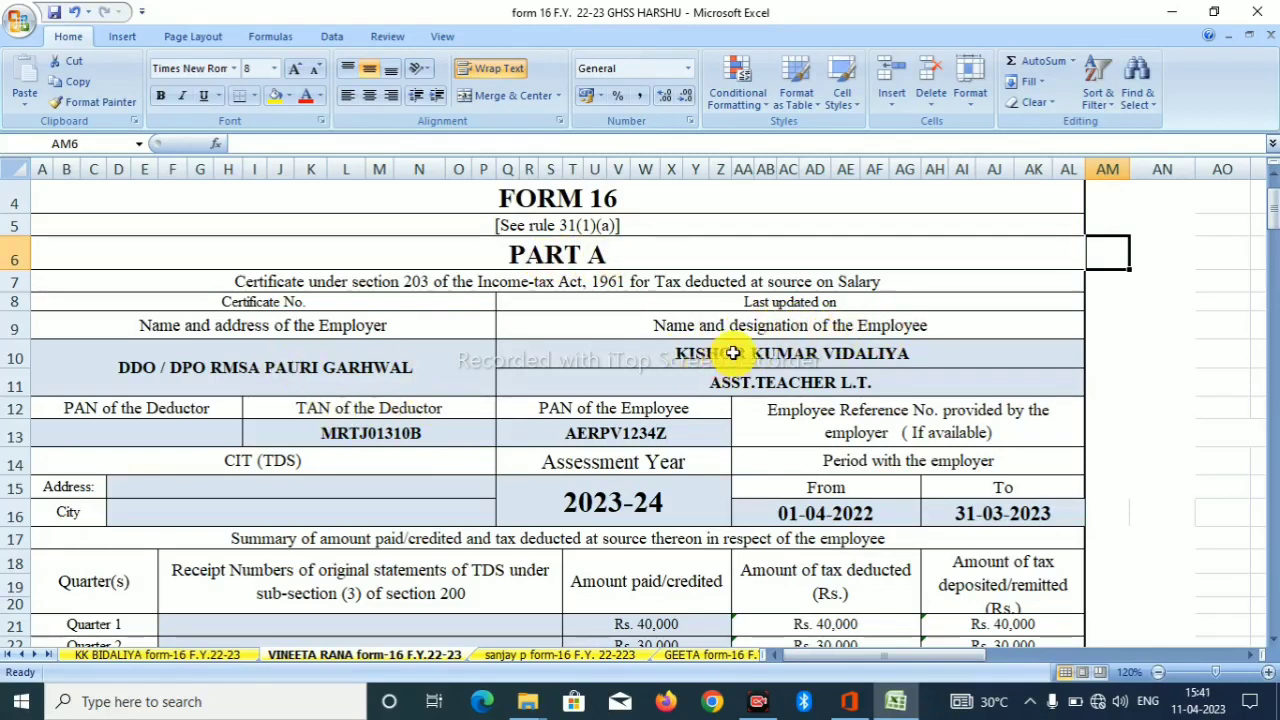
Review the employee's name, designation, PAN and assessment year in Part A, along with the quarterly tax summary
left_click(760, 351)
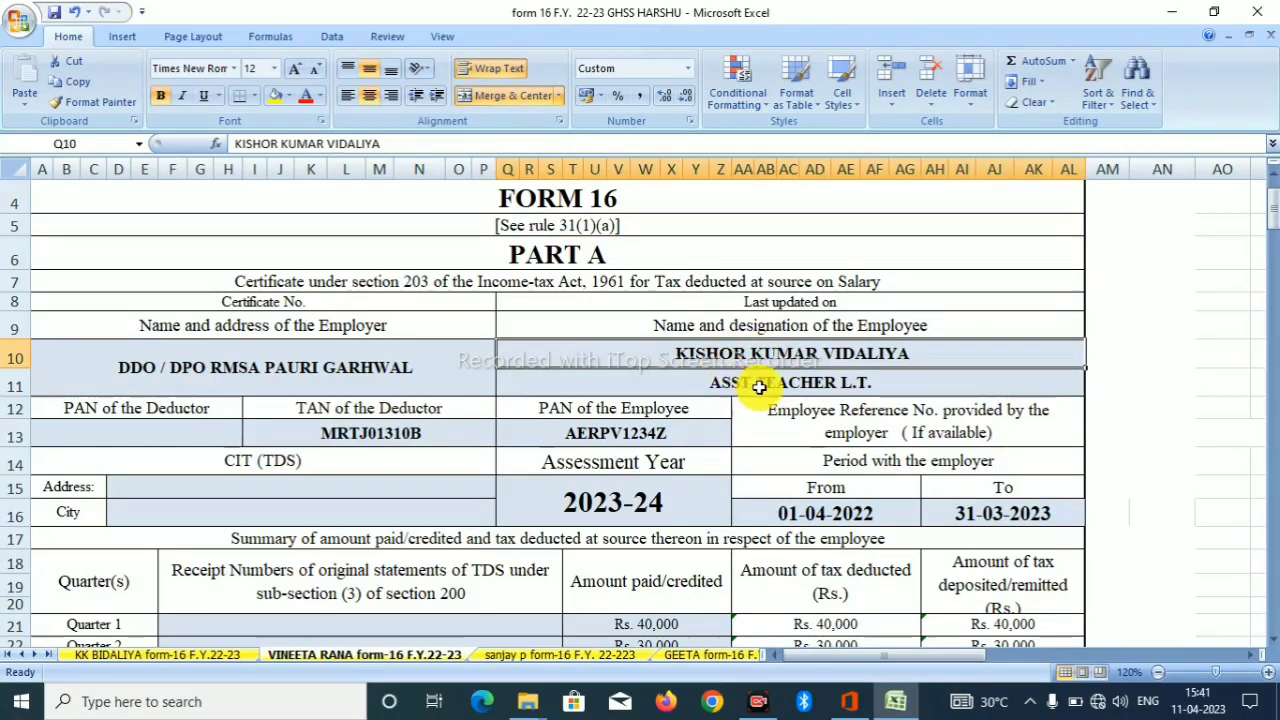
left_click(747, 383)
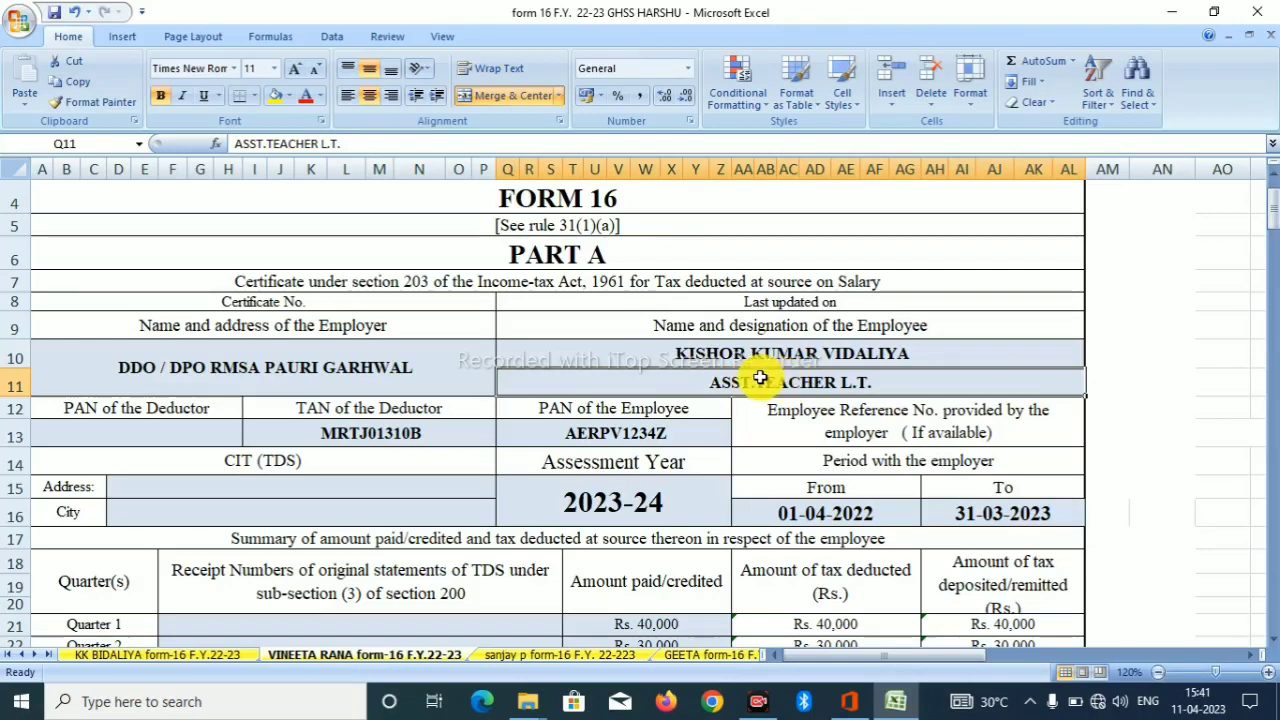
left_click(595, 434)
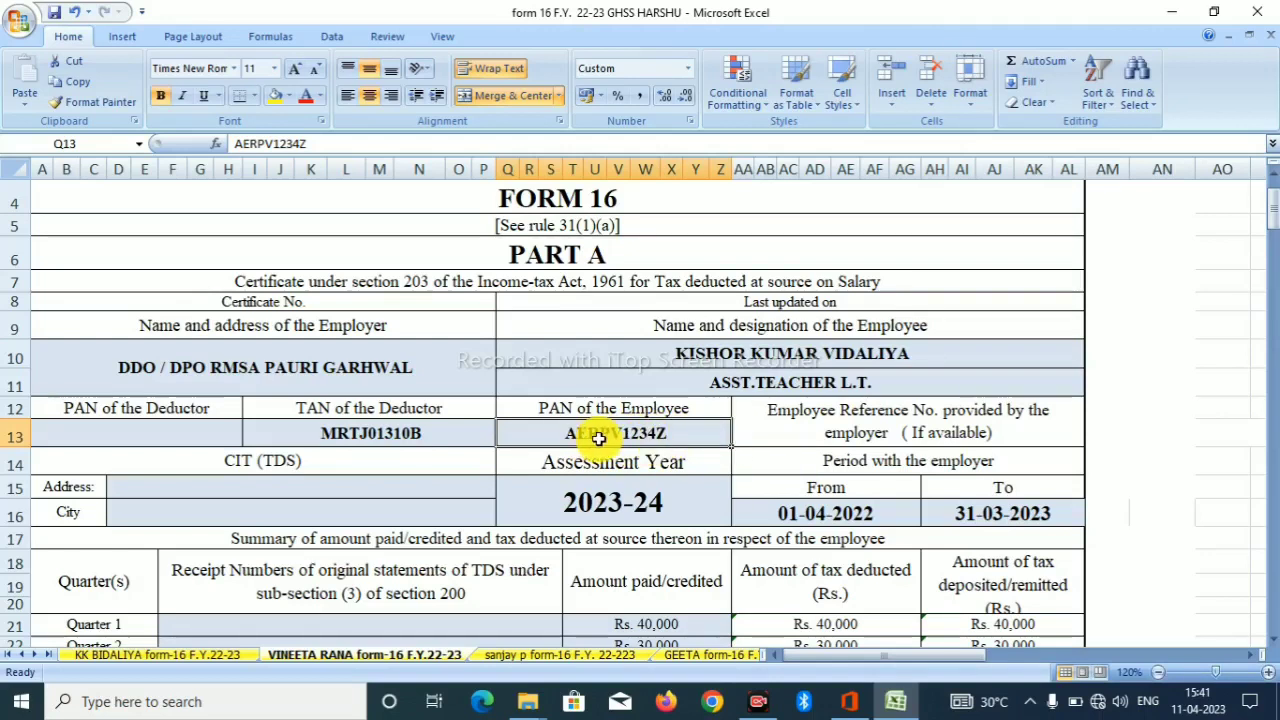
left_click(623, 497)
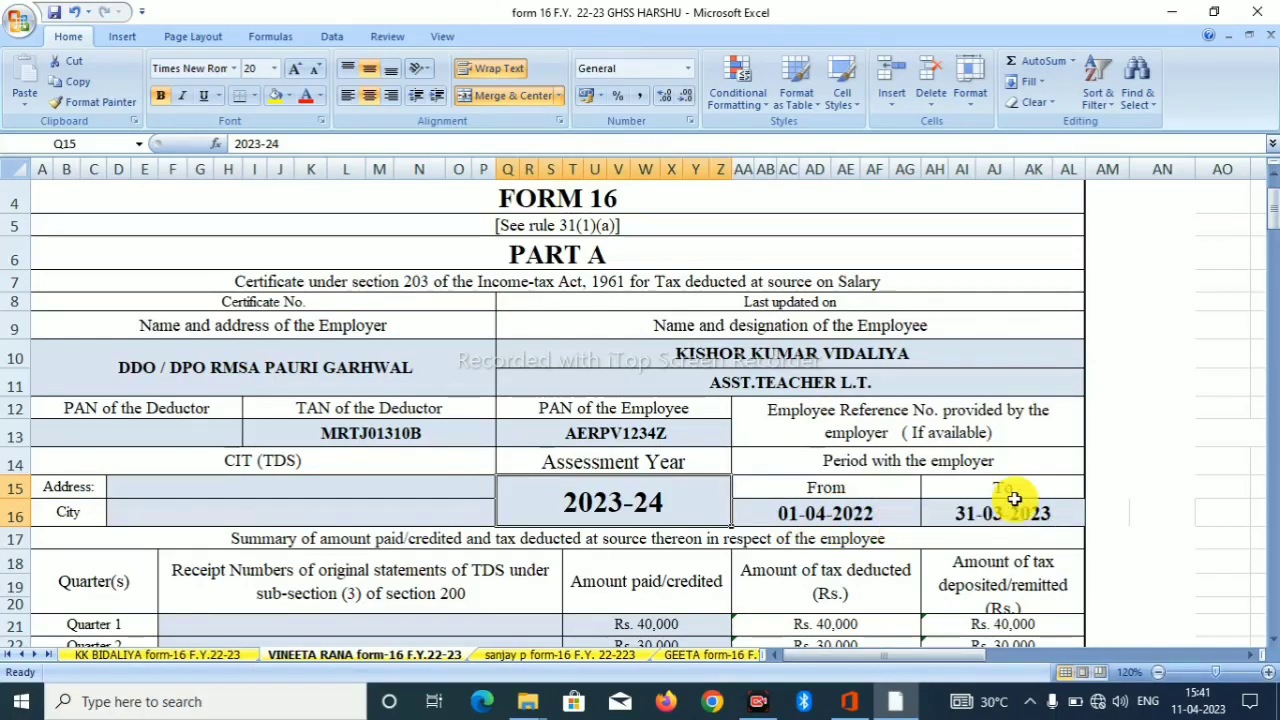
left_click_drag(1270, 220, 1270, 227)
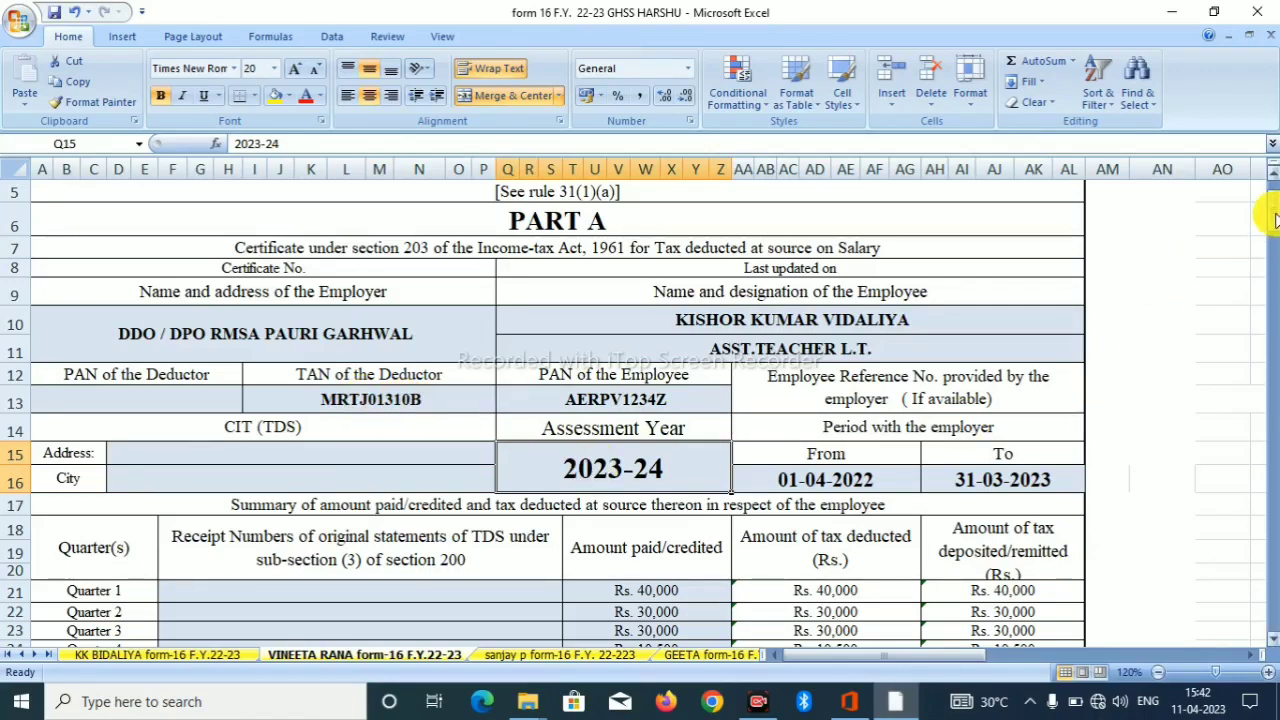
left_click_drag(1275, 222, 1275, 237)
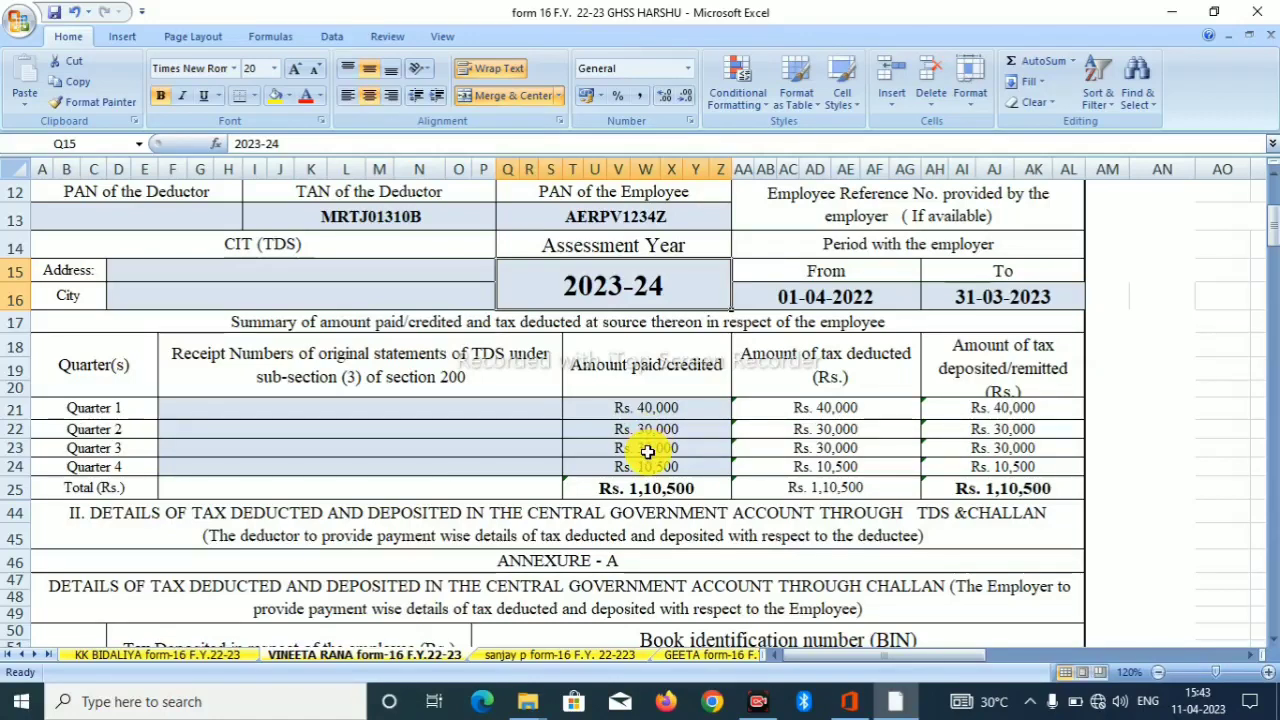
Examine the Annexure A table, including the serial number 12 row and the first three total TDS amounts
key("Down")
key("Down")
key("Down")
key("Down")
key("Down")
key("Down")
key("Down")
key("Down")
key("Down")
key("Down")
key("Down")
key("Down")
key("Down")
key("Down")
key("Down")
key("Down")
key("Down")
key("Down")
key("Down")
key("Down")
key("Down")
key("Down")
key("Down")
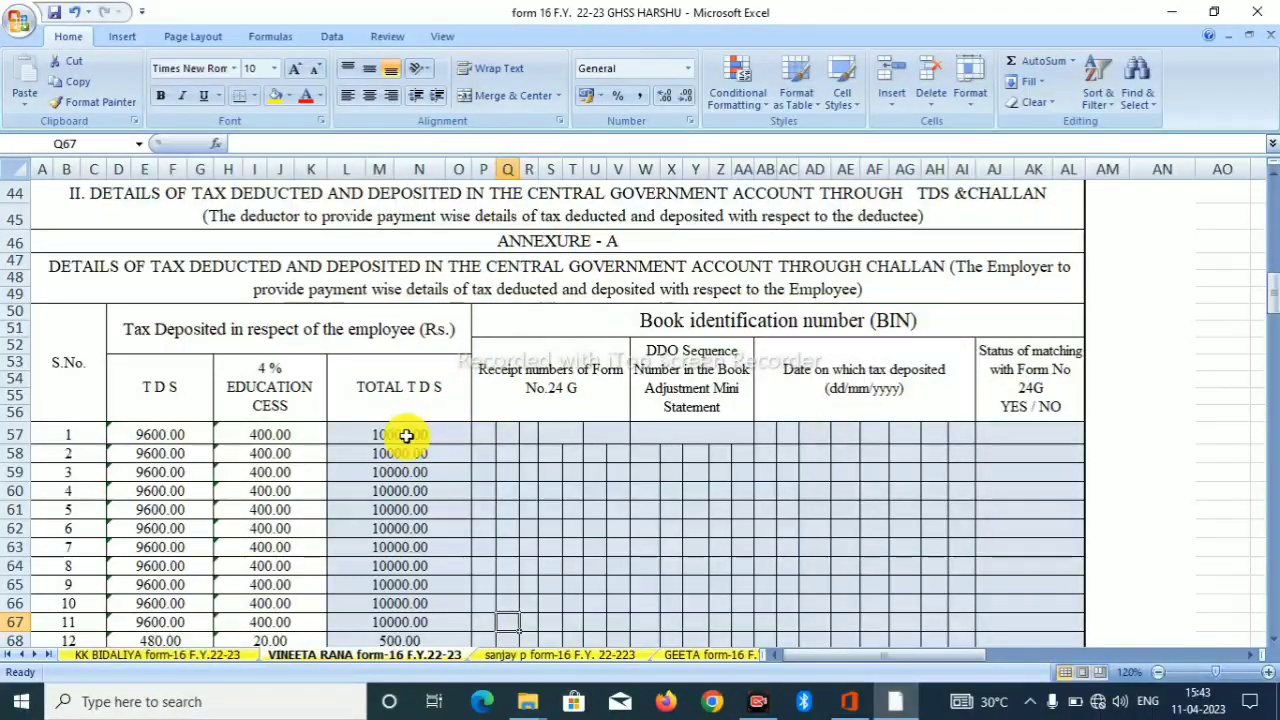
key("Down")
key("Down")
key("Down")
key("Down")
key("Down")
key("Down")
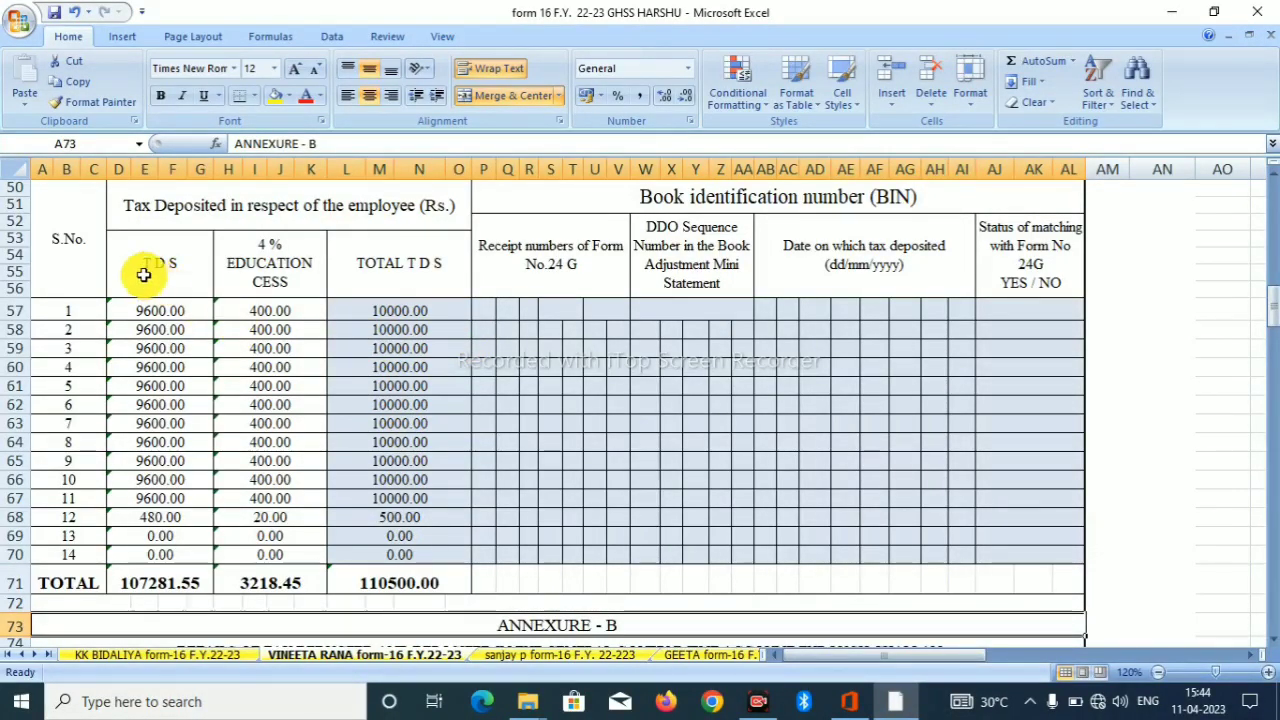
left_click(77, 518)
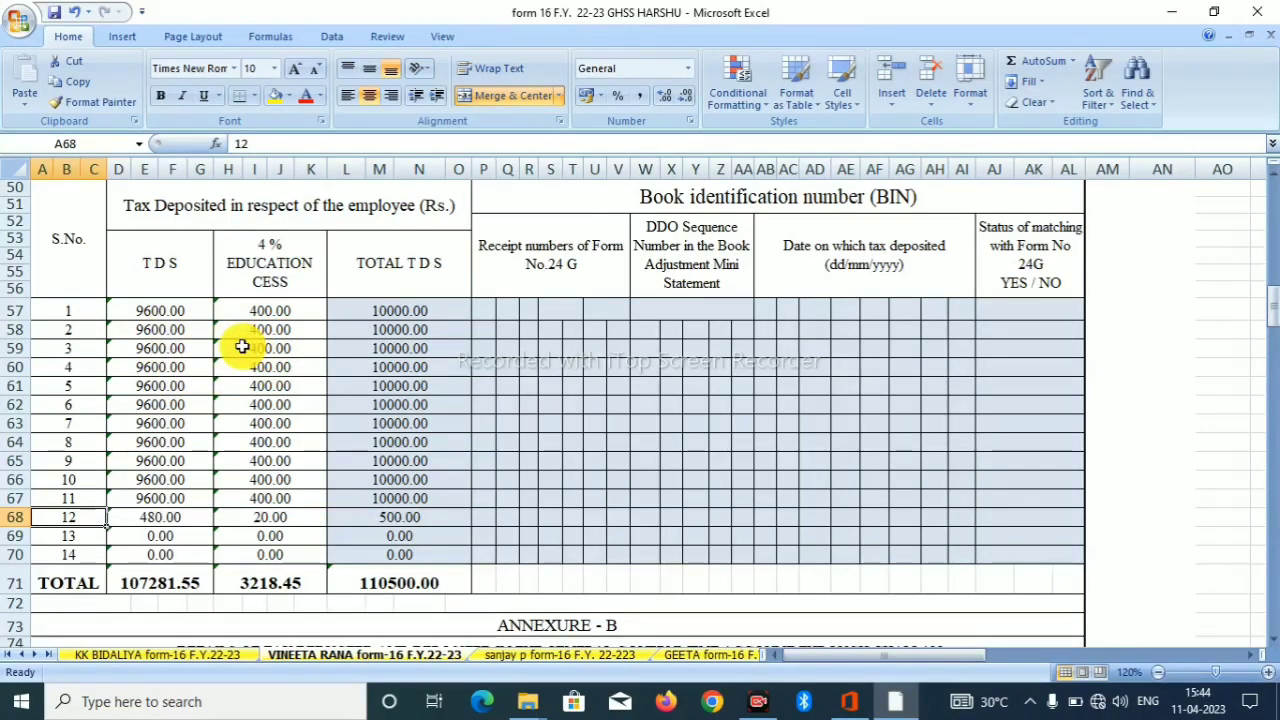
left_click(385, 310)
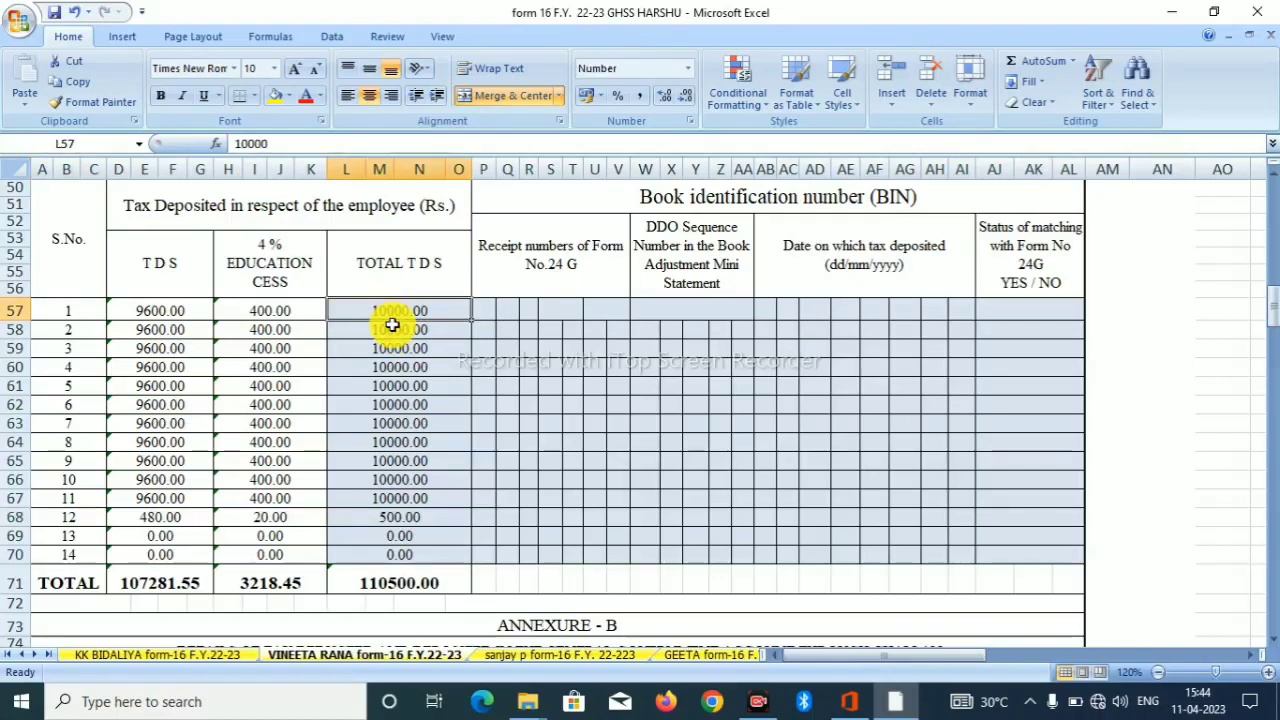
left_click(392, 325)
left_click(403, 347)
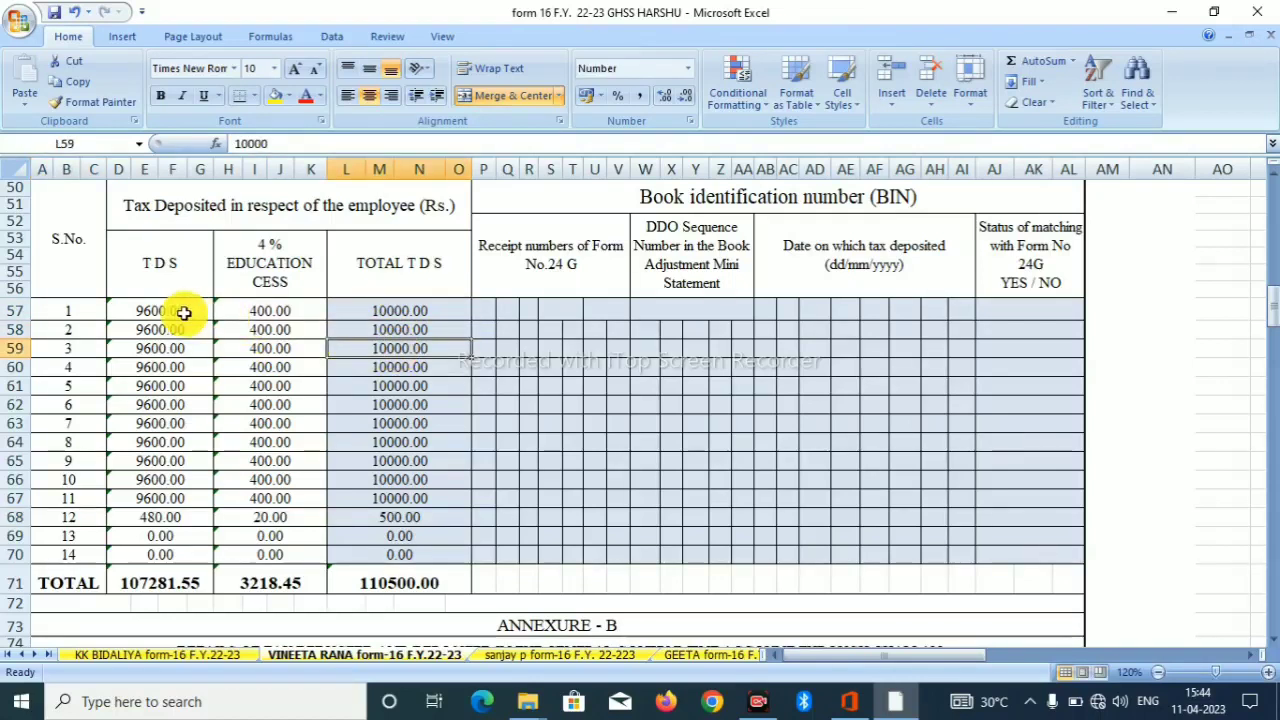
Set the total TDS for serial number 1 in Annexure A to 20000
left_click(391, 311)
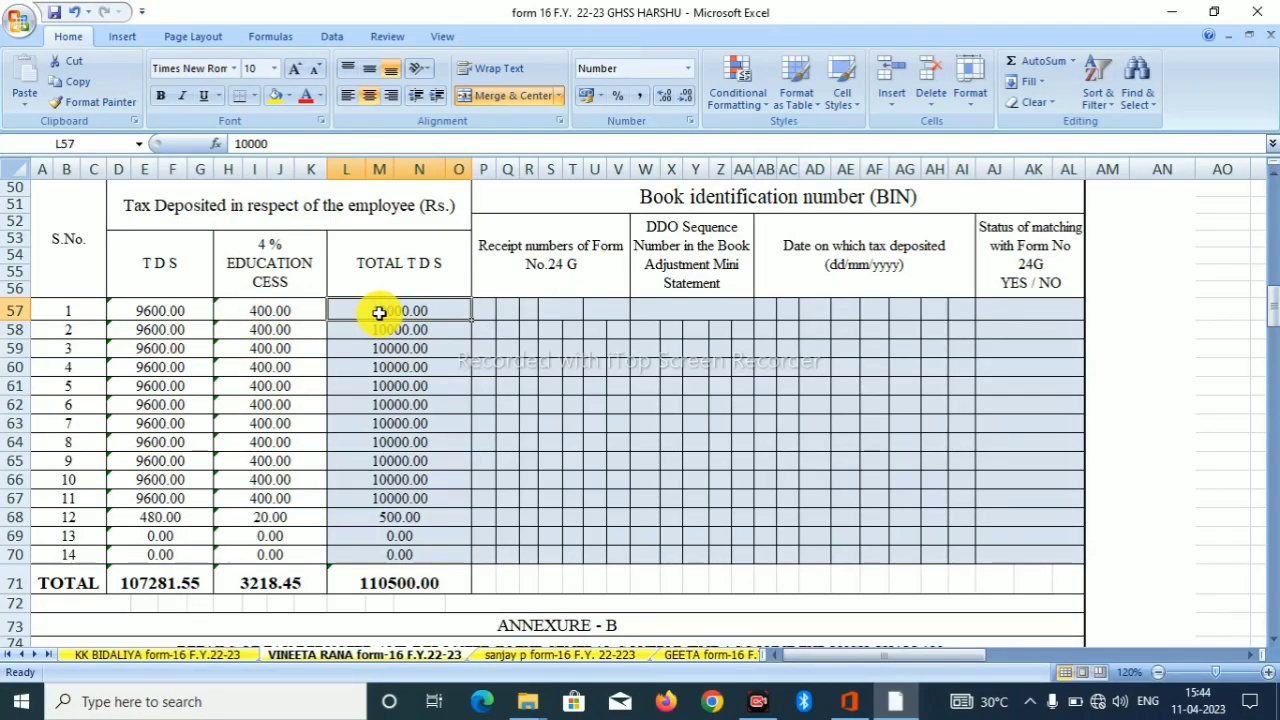
type("2000")
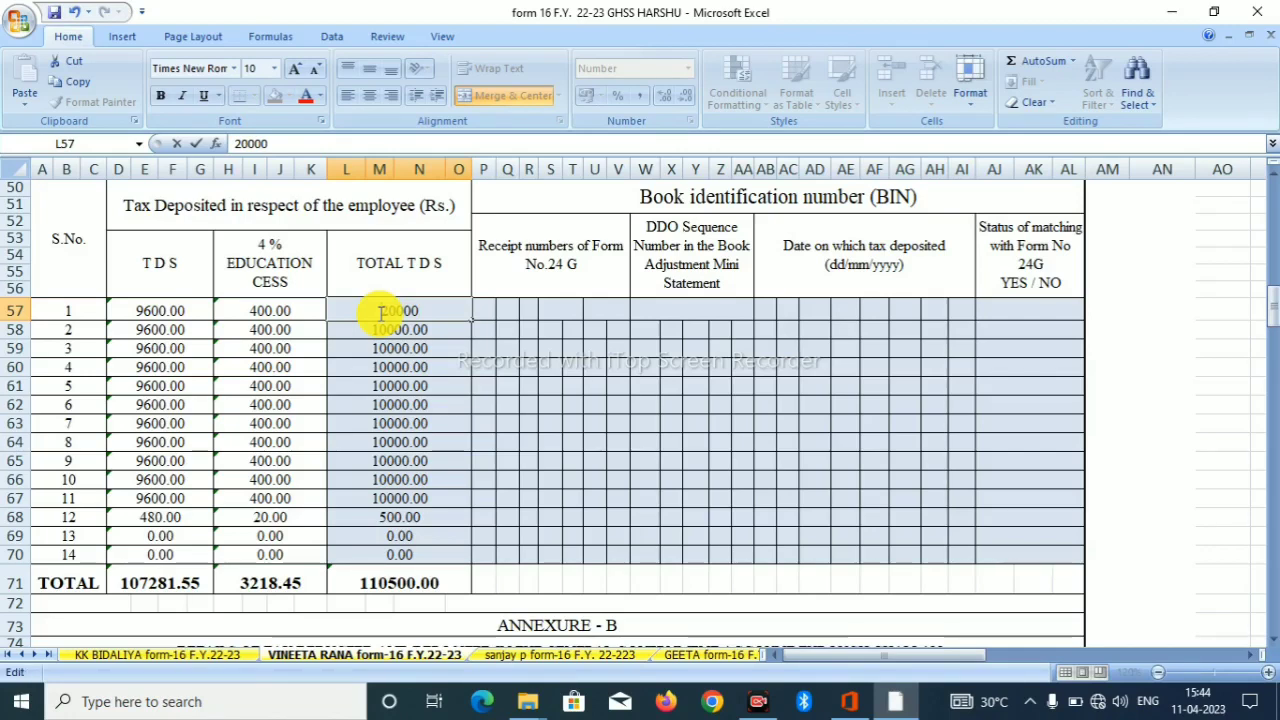
left_click(385, 350)
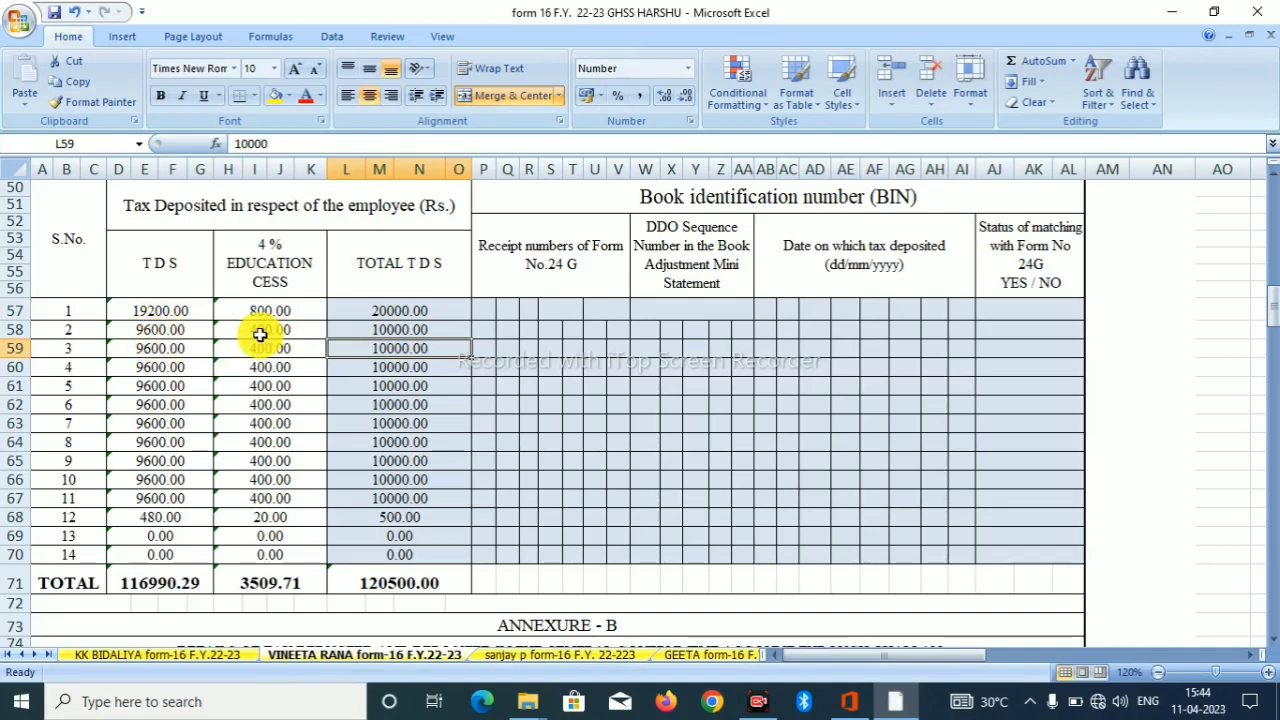
Set the total TDS for serial number 1 in Annexure A back to 10000
left_click(388, 311)
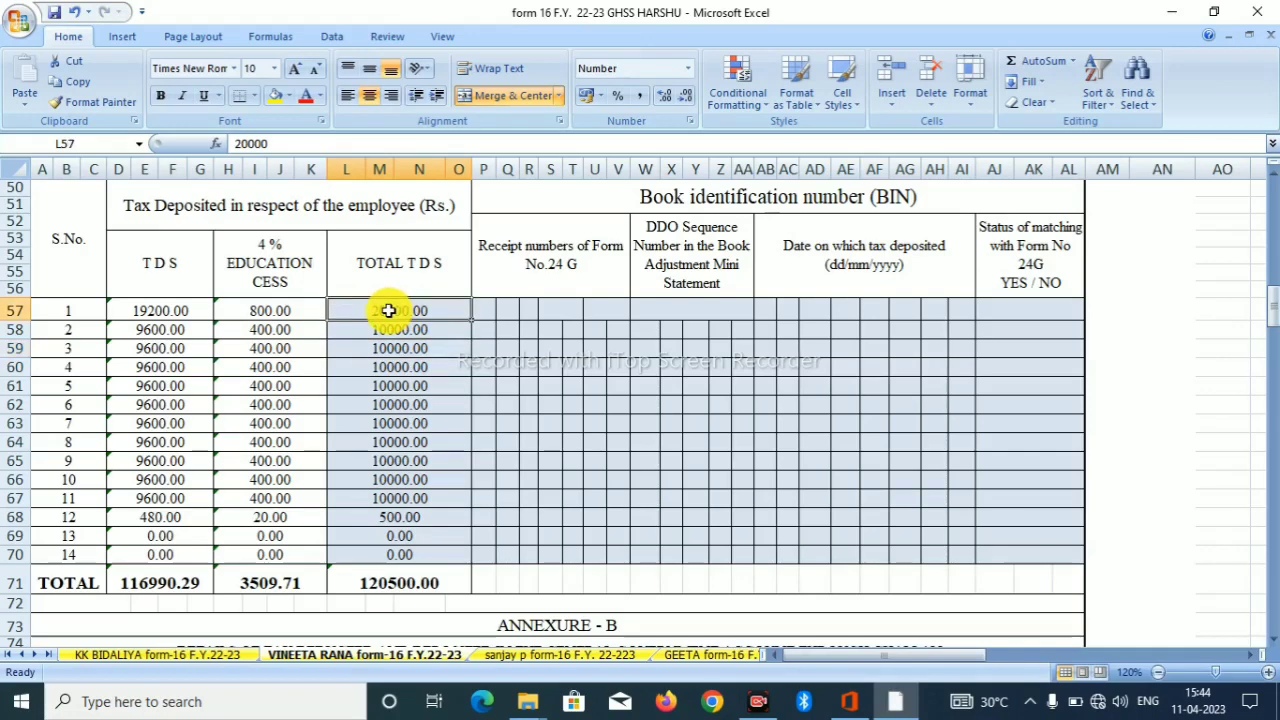
type("100")
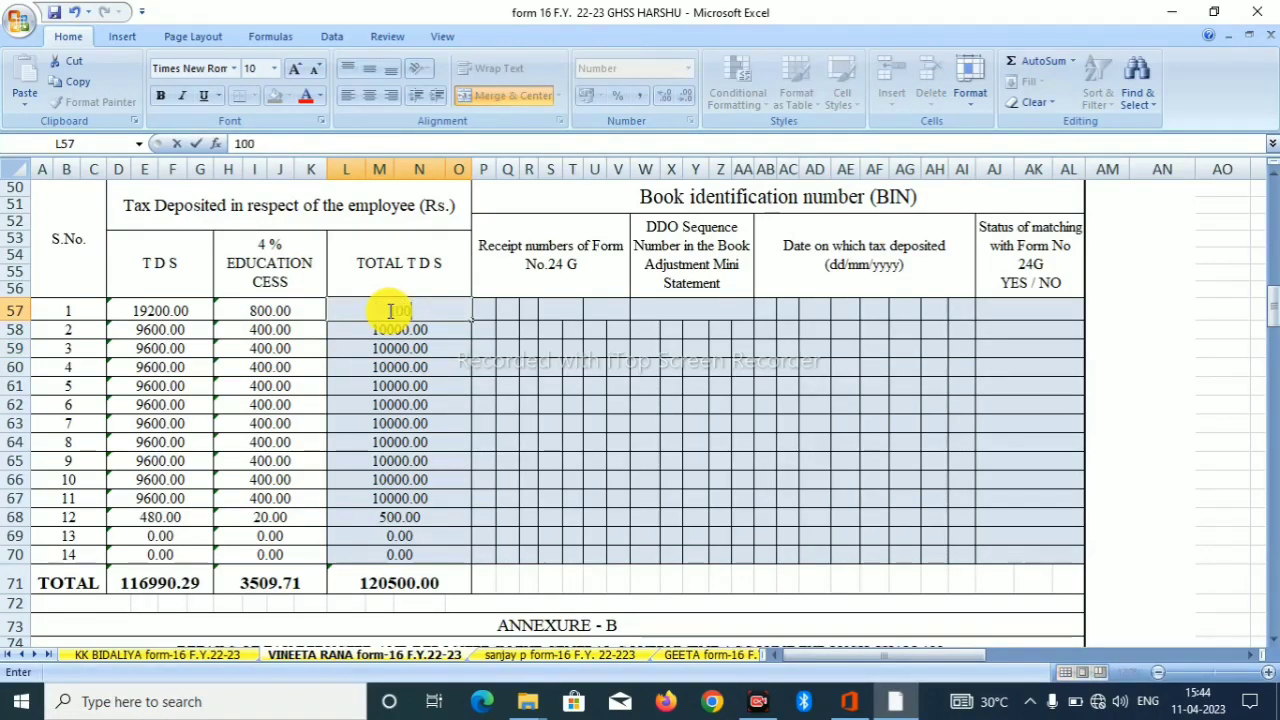
type("00")
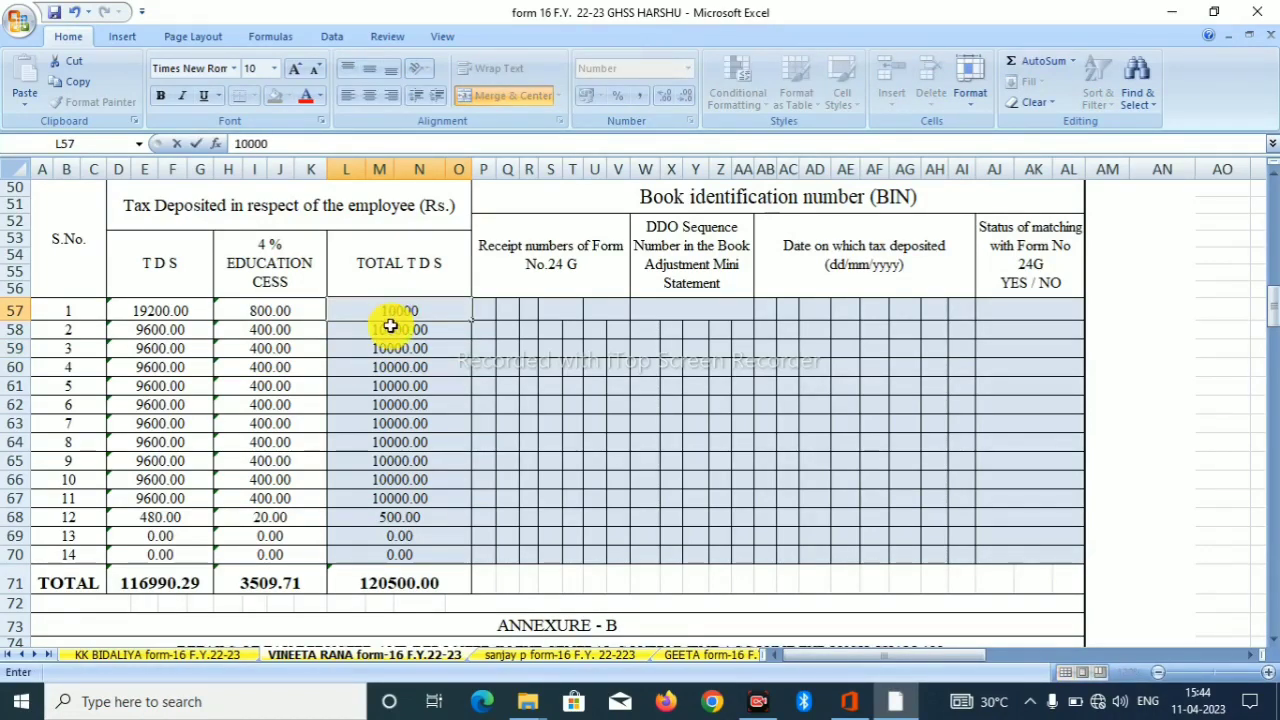
left_click(391, 328)
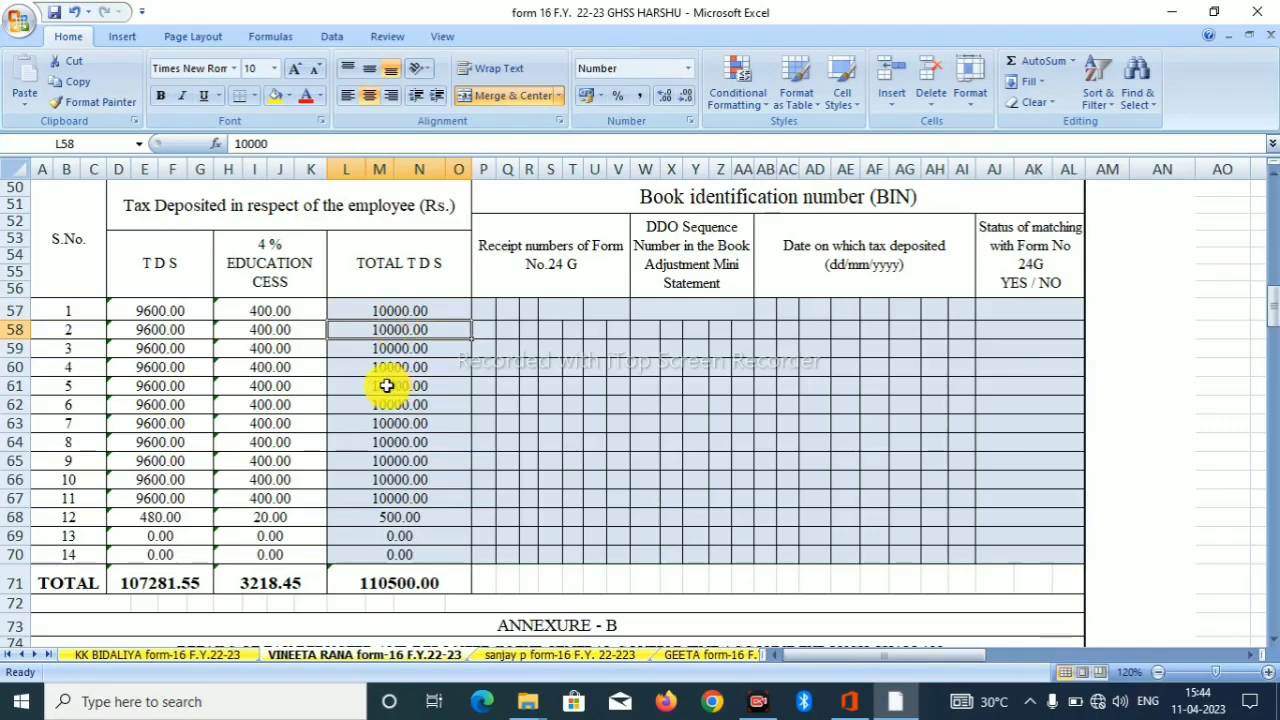
Enter 5000 as the total challan amount for serial number 1 in Annexure B and check that row's BSR code cells
scroll(351, 438, "down", 8)
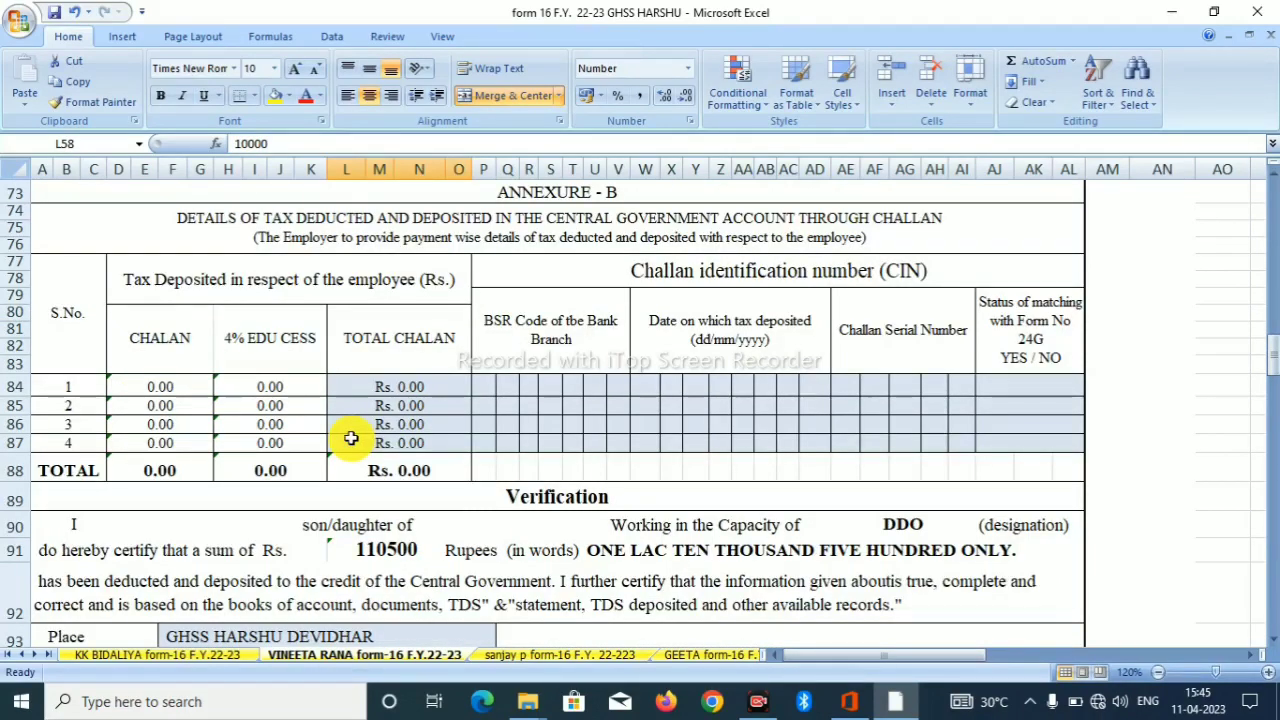
left_click(401, 386)
type("5")
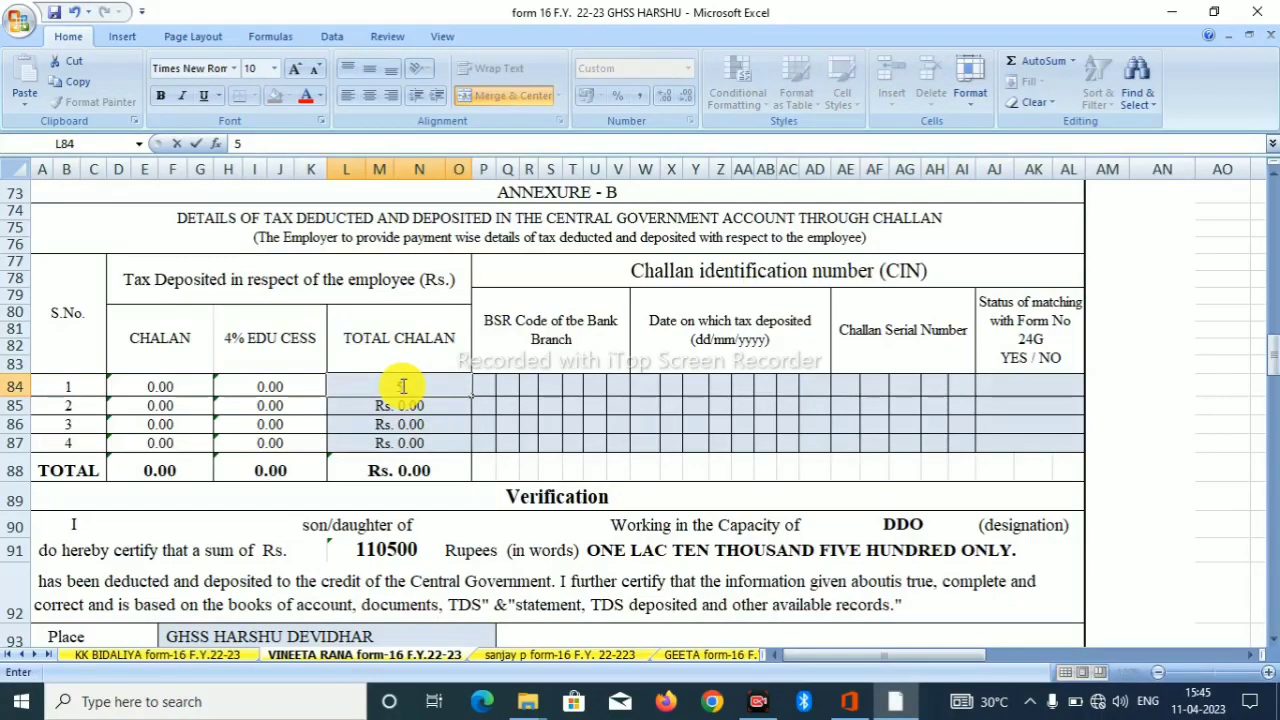
type("00")
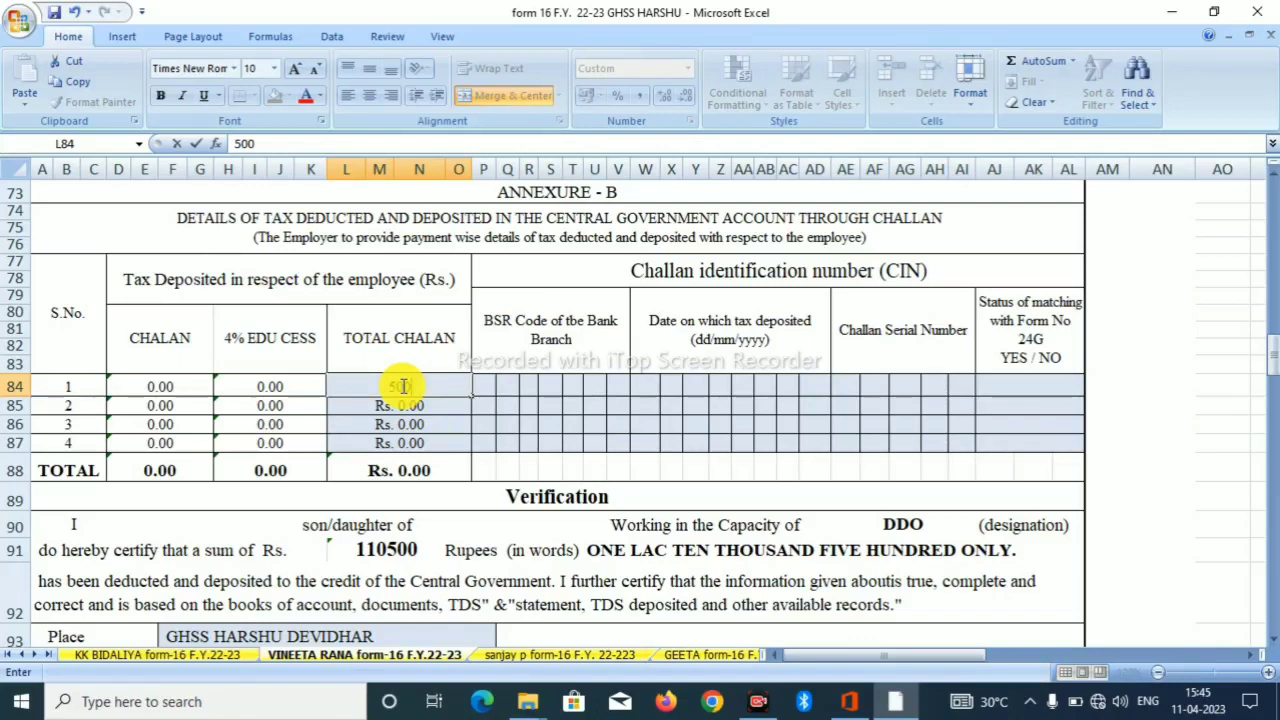
type("0")
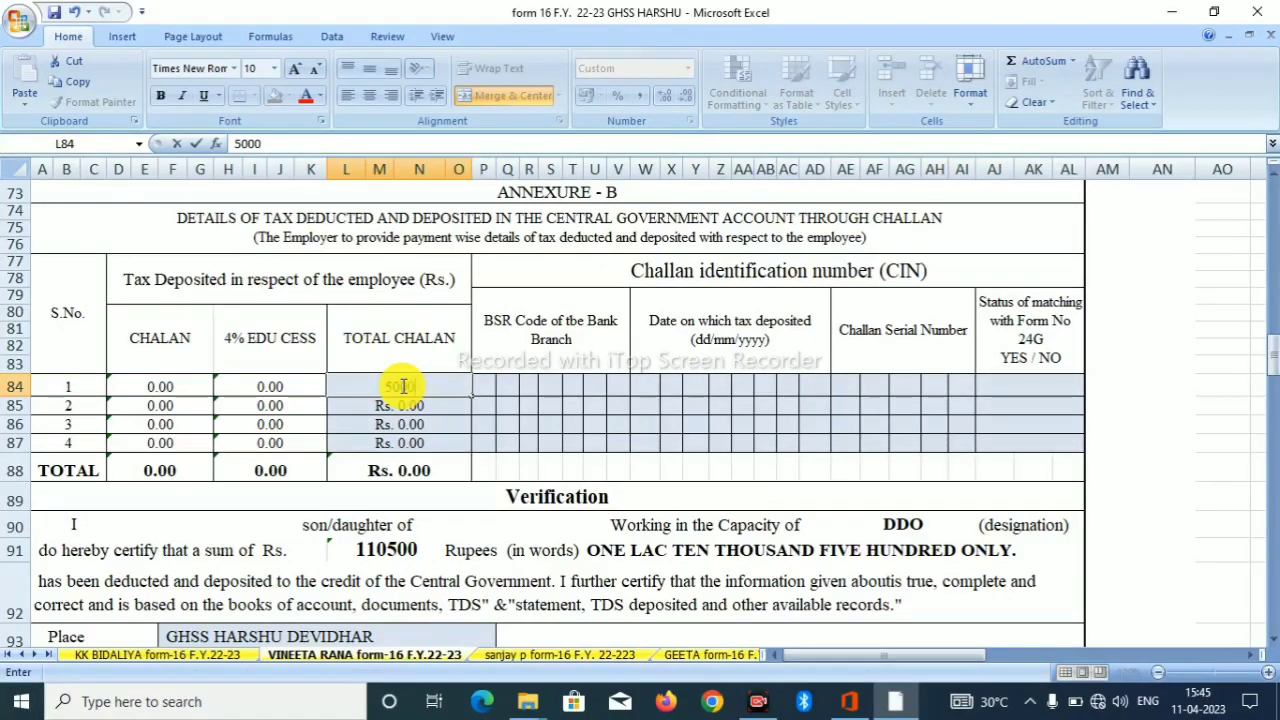
left_click(414, 443)
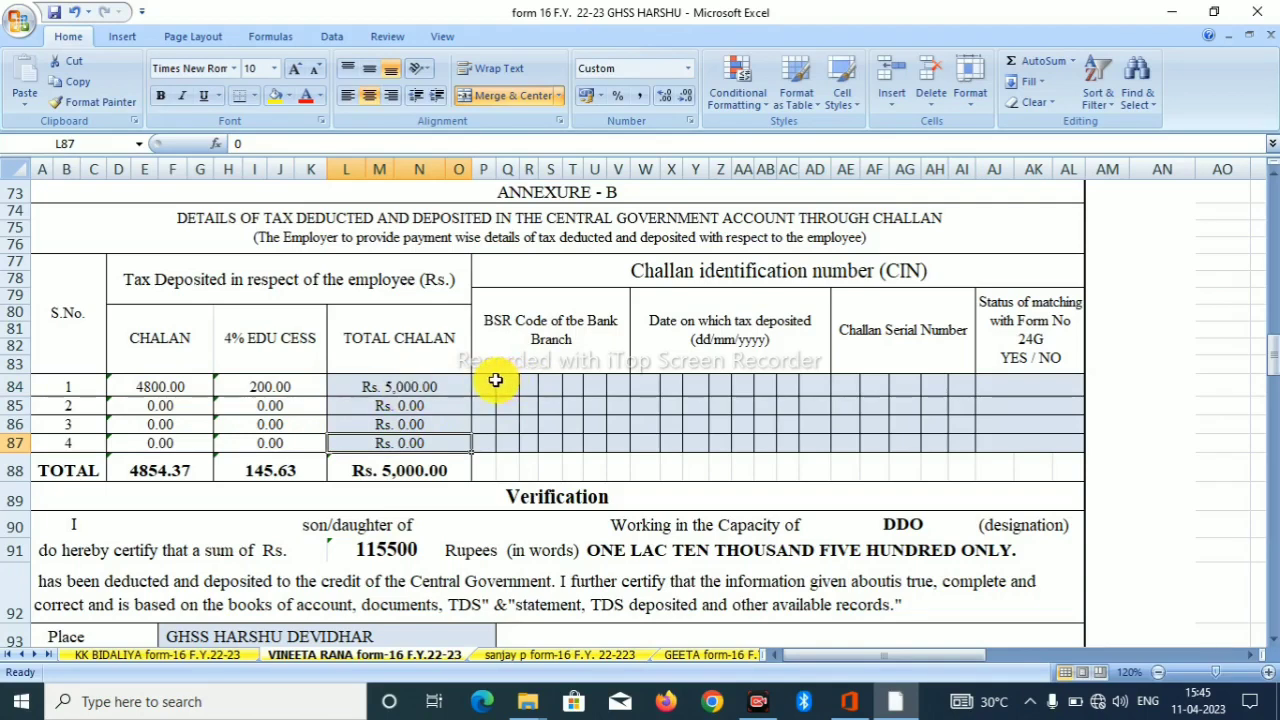
left_click(487, 385)
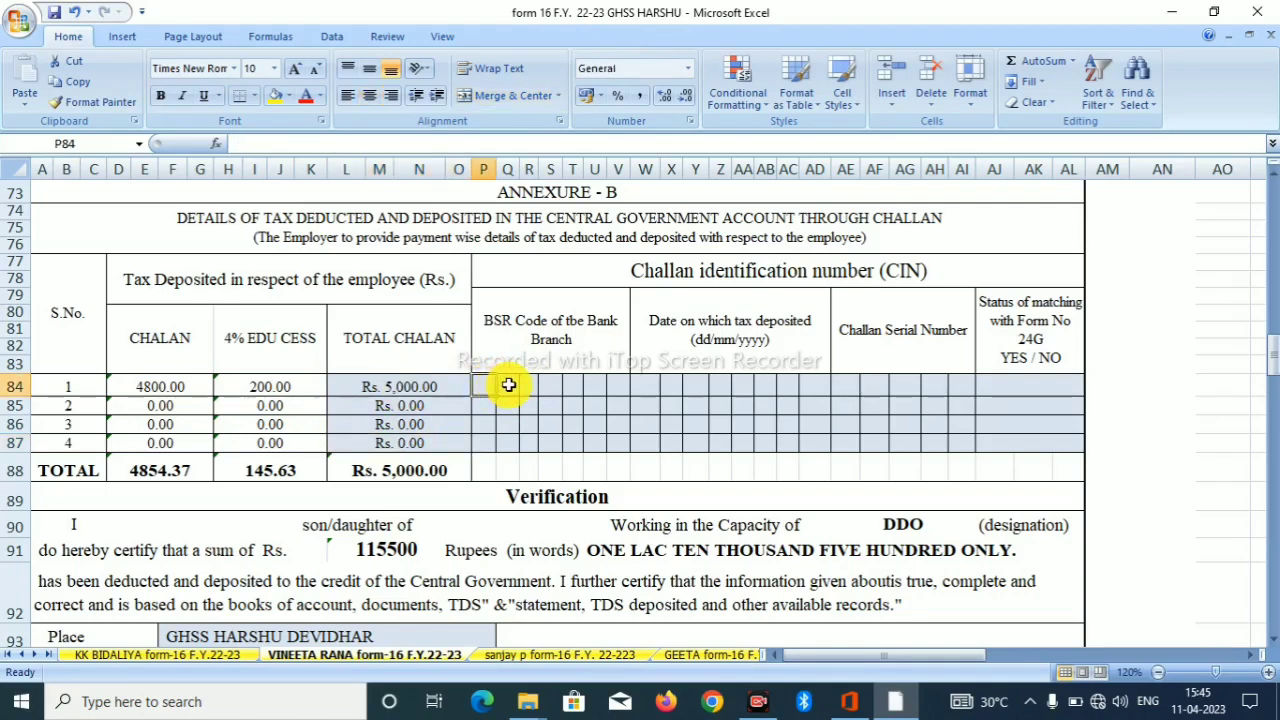
left_click(506, 386)
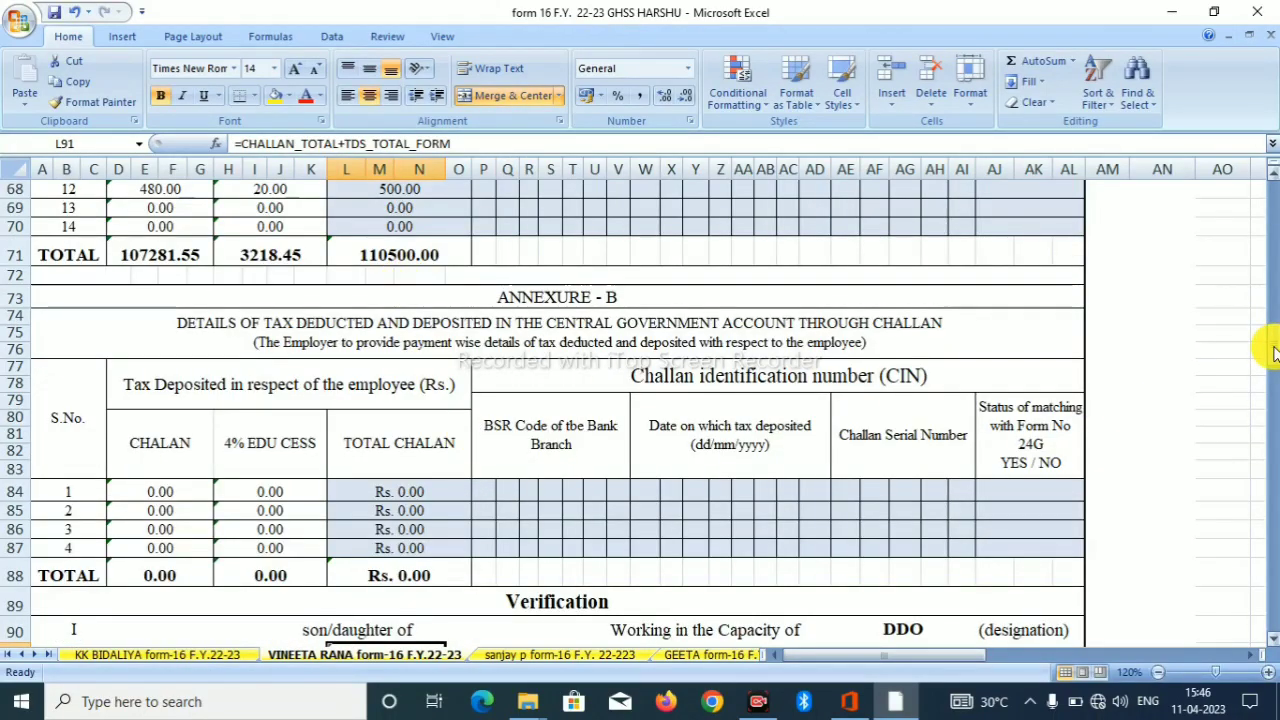
Enter 2000 as the total challan amount for serial number 1 in Annexure B
left_click_drag(1275, 352, 1267, 366)
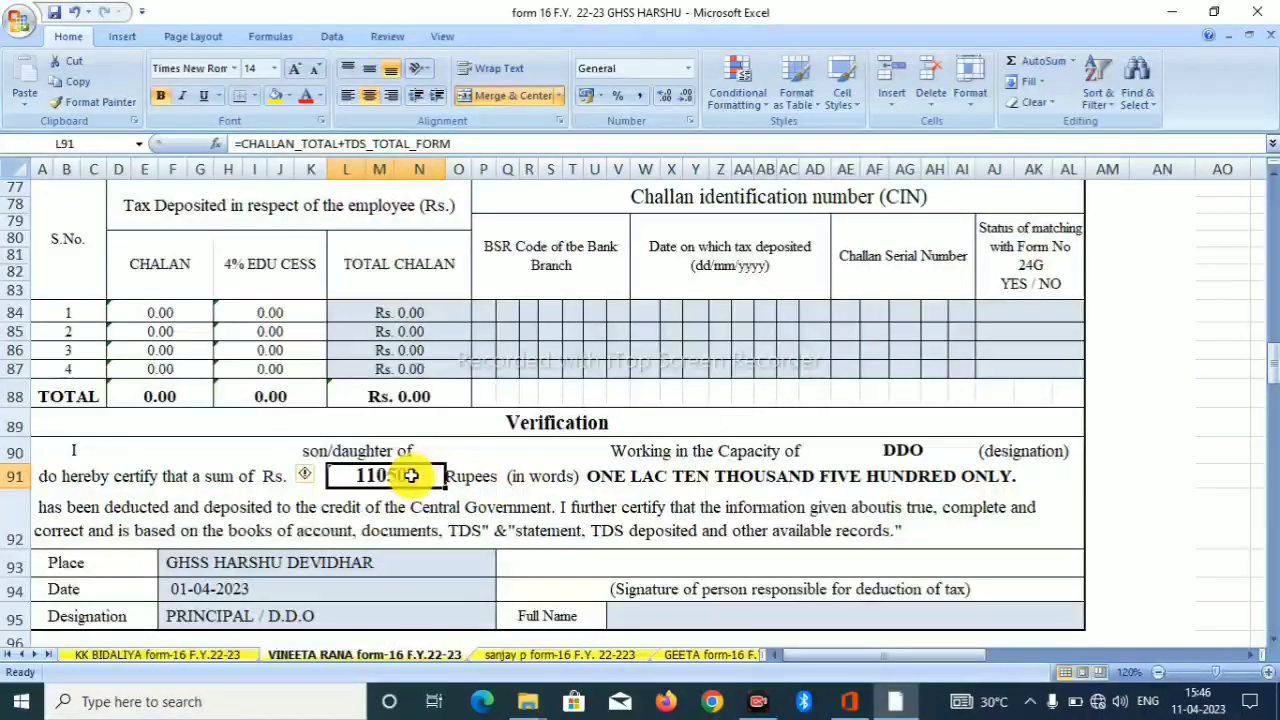
left_click(392, 314)
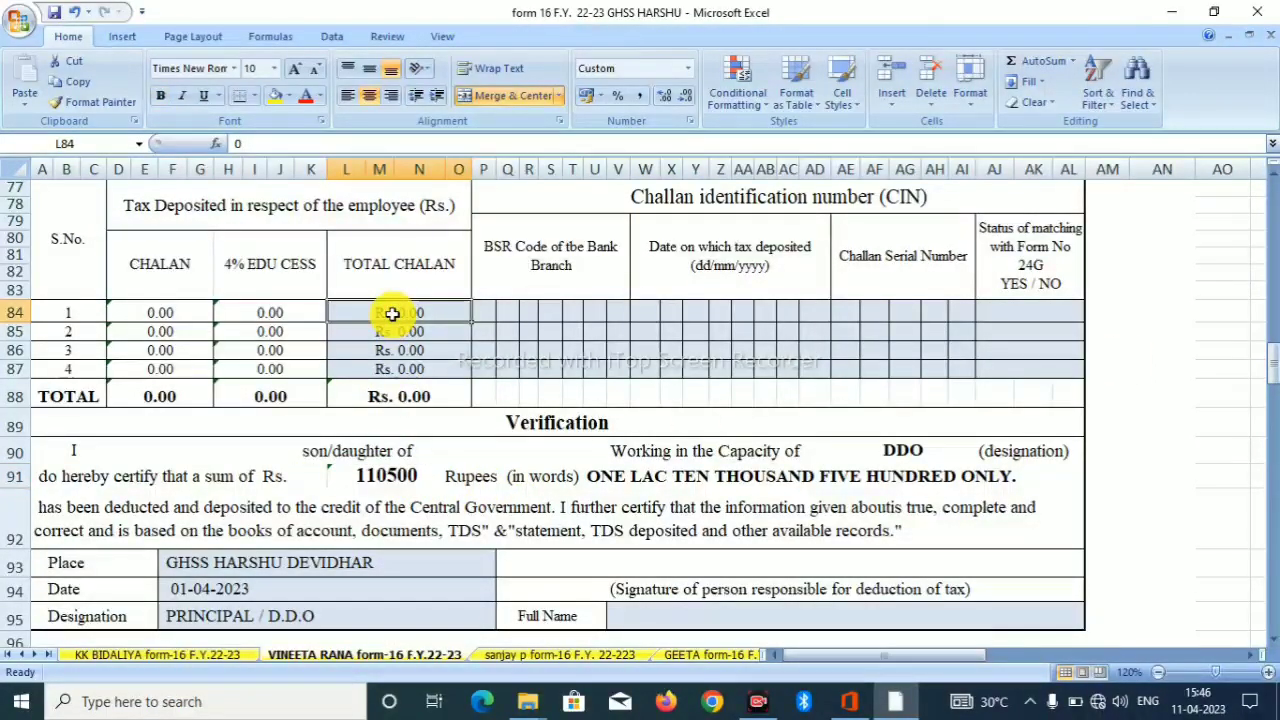
type("2,")
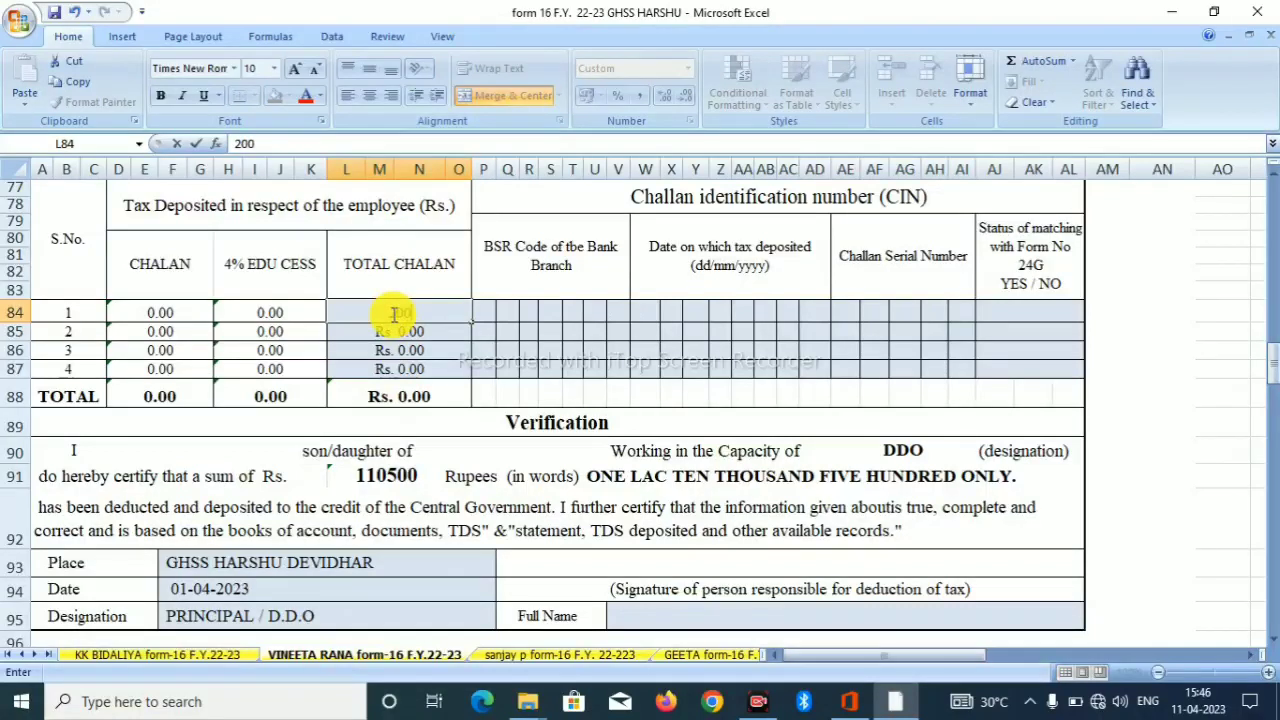
type("000")
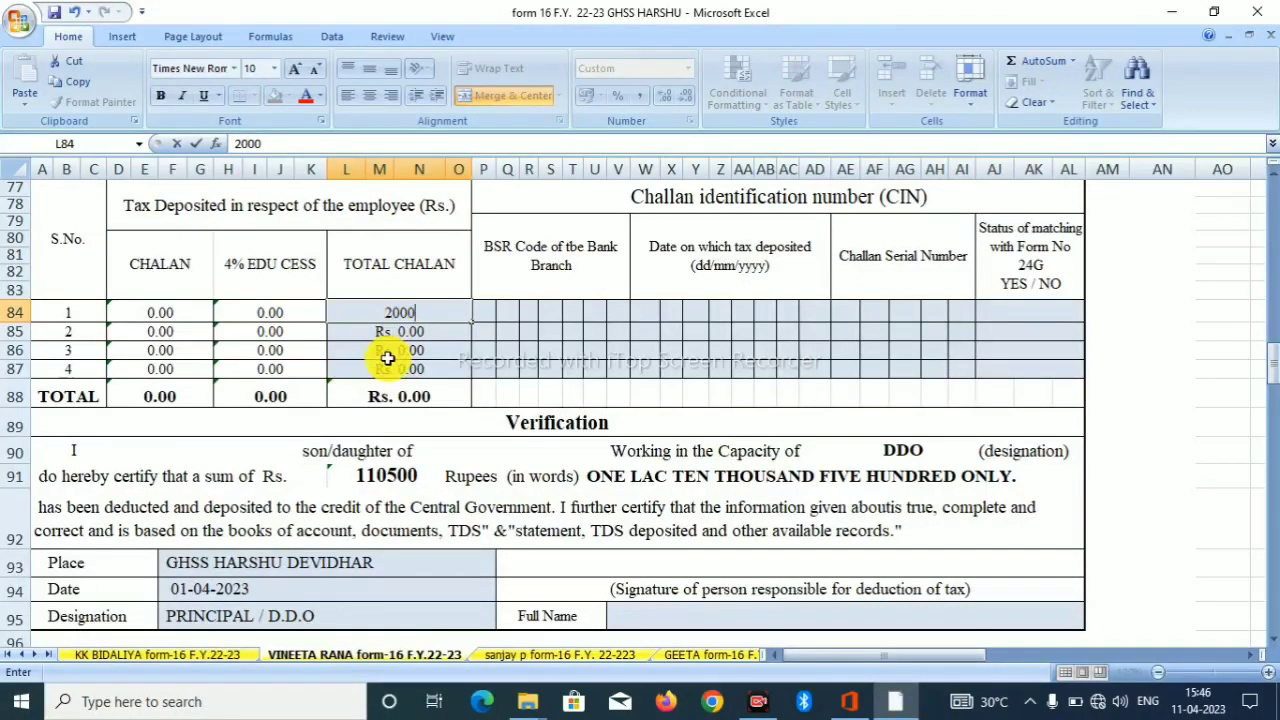
left_click(486, 420)
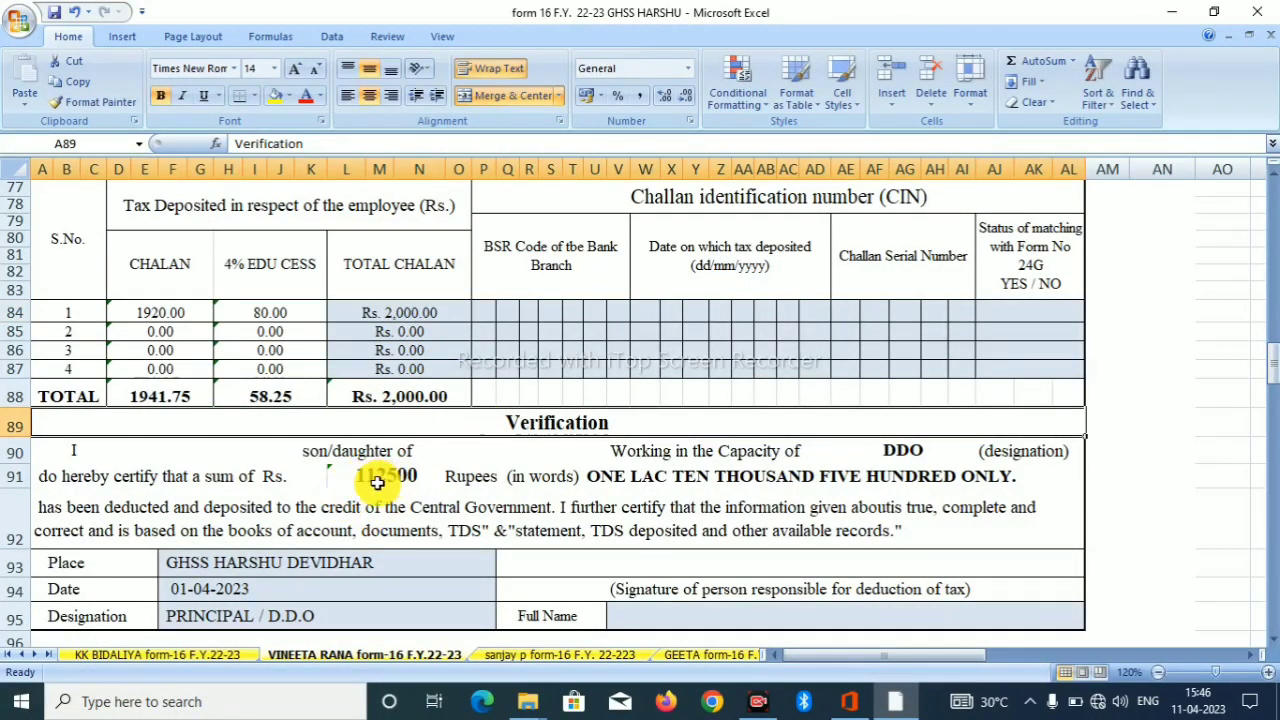
Reset the total challan amount for serial number 1 in Annexure B to 0
left_click(398, 313)
type("0")
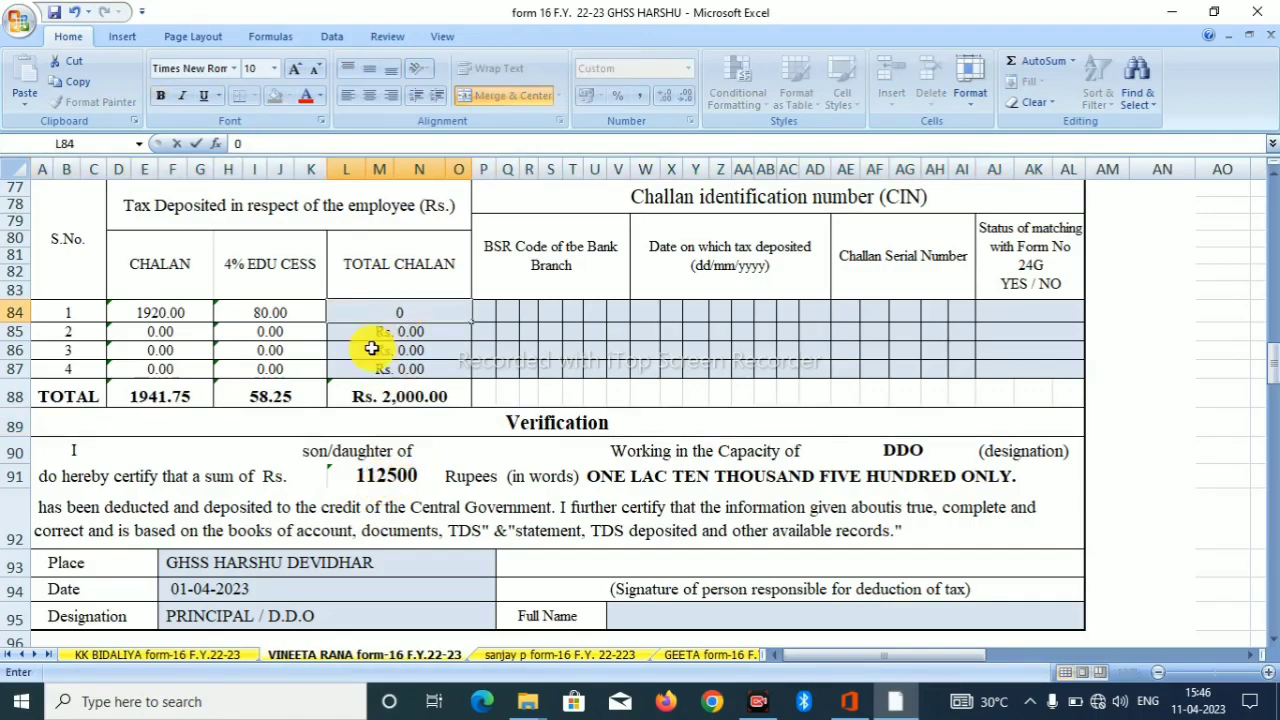
left_click(427, 452)
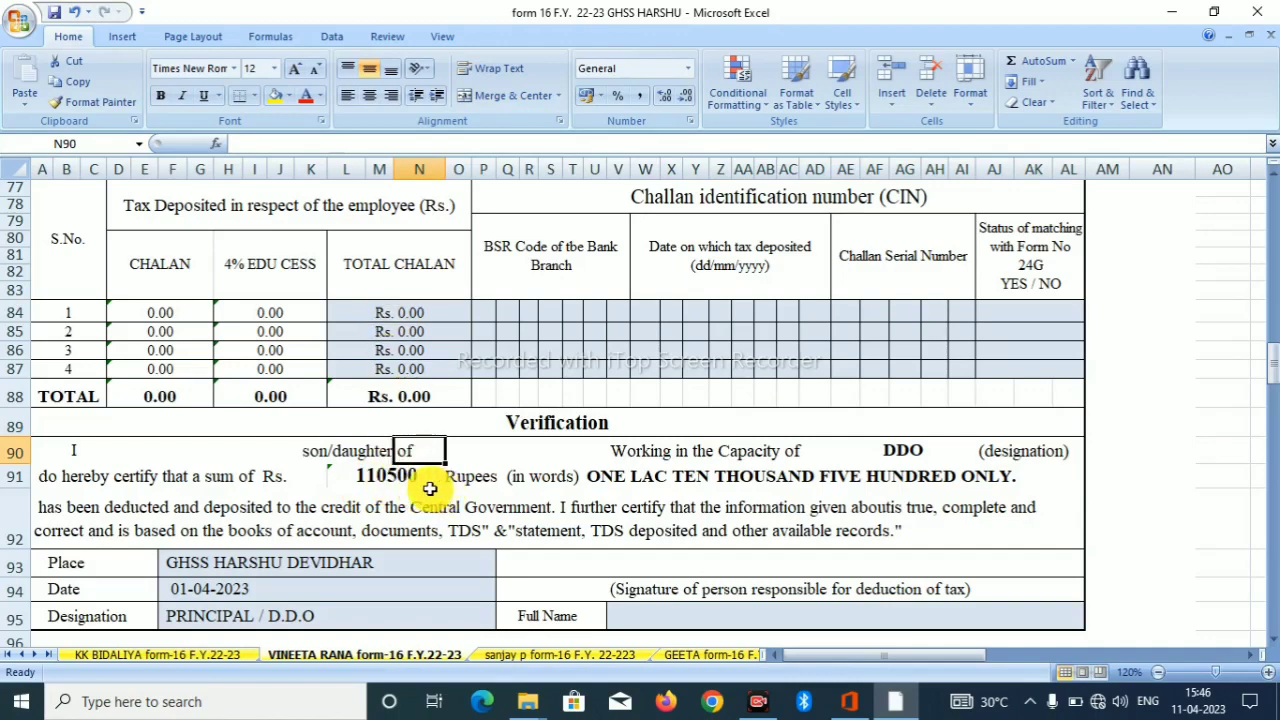
Check the amount in words in the Verification section and the area below the form
left_click(641, 480)
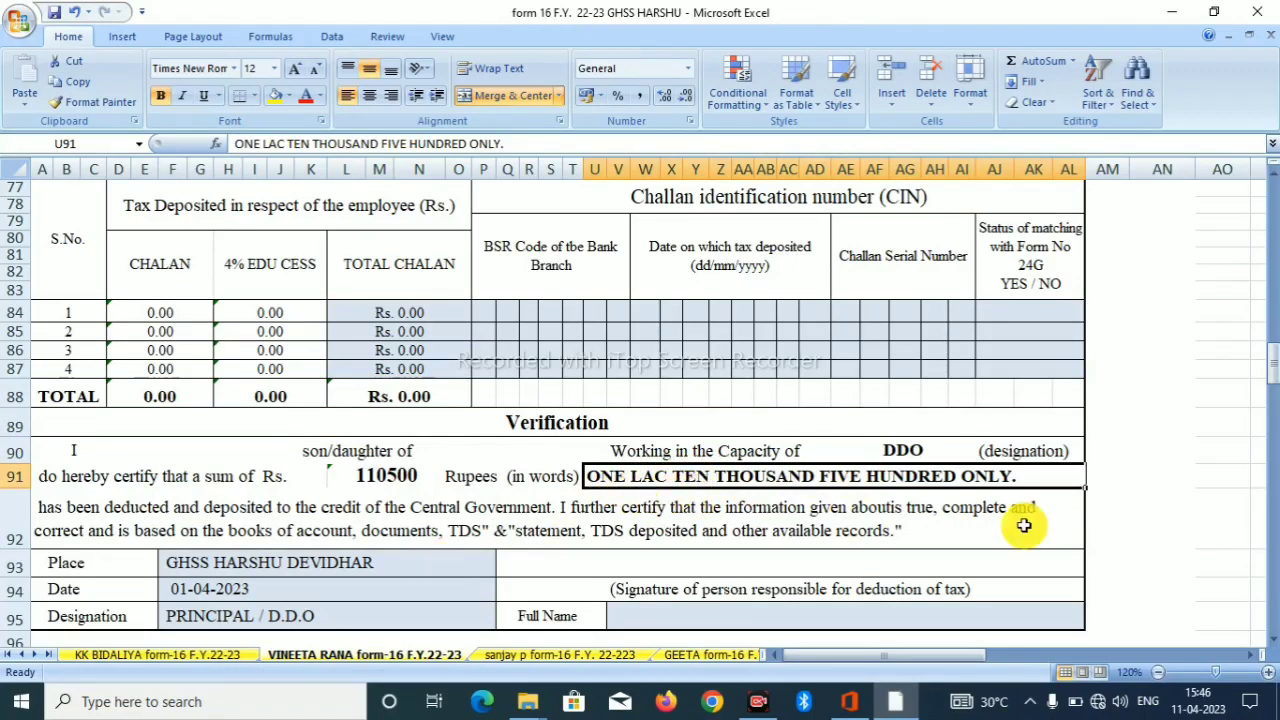
scroll(1272, 636, "down", 20)
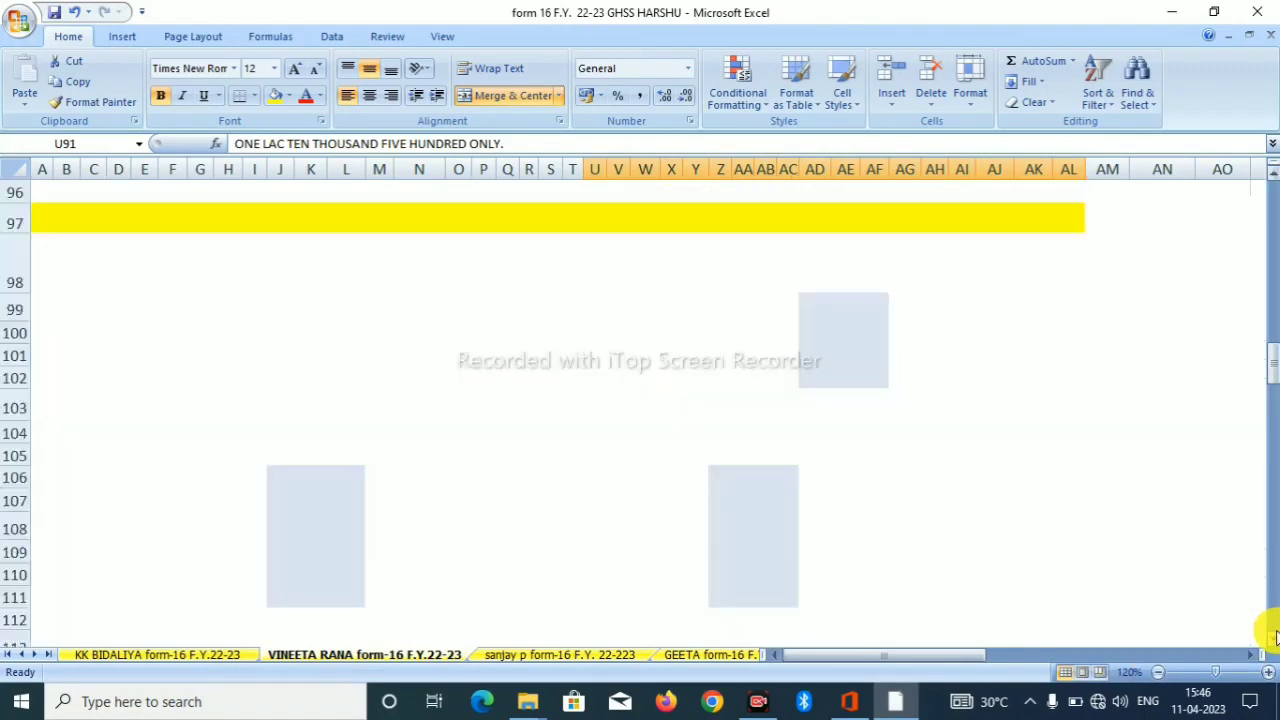
scroll(1275, 207, "up", 20)
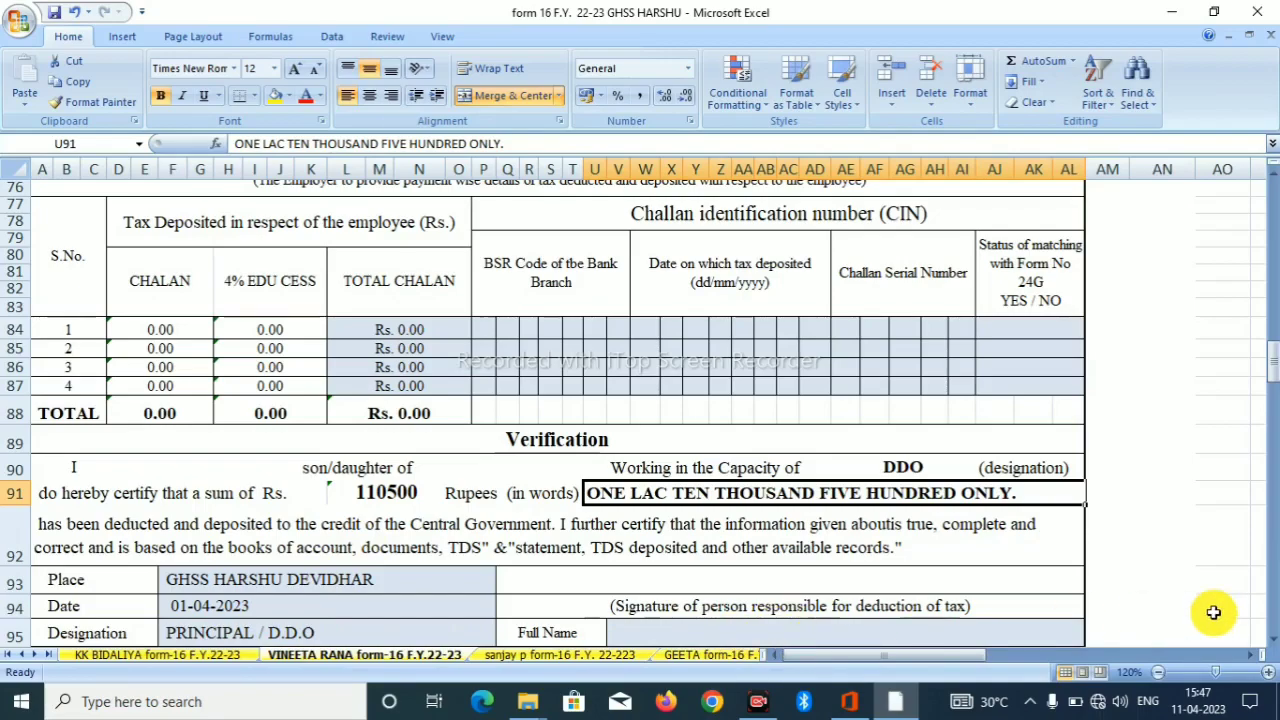
Review the gross salary rows and total in Part B (Annexure) and the section 10 allowances beneath them
scroll(1272, 645, "down", 8)
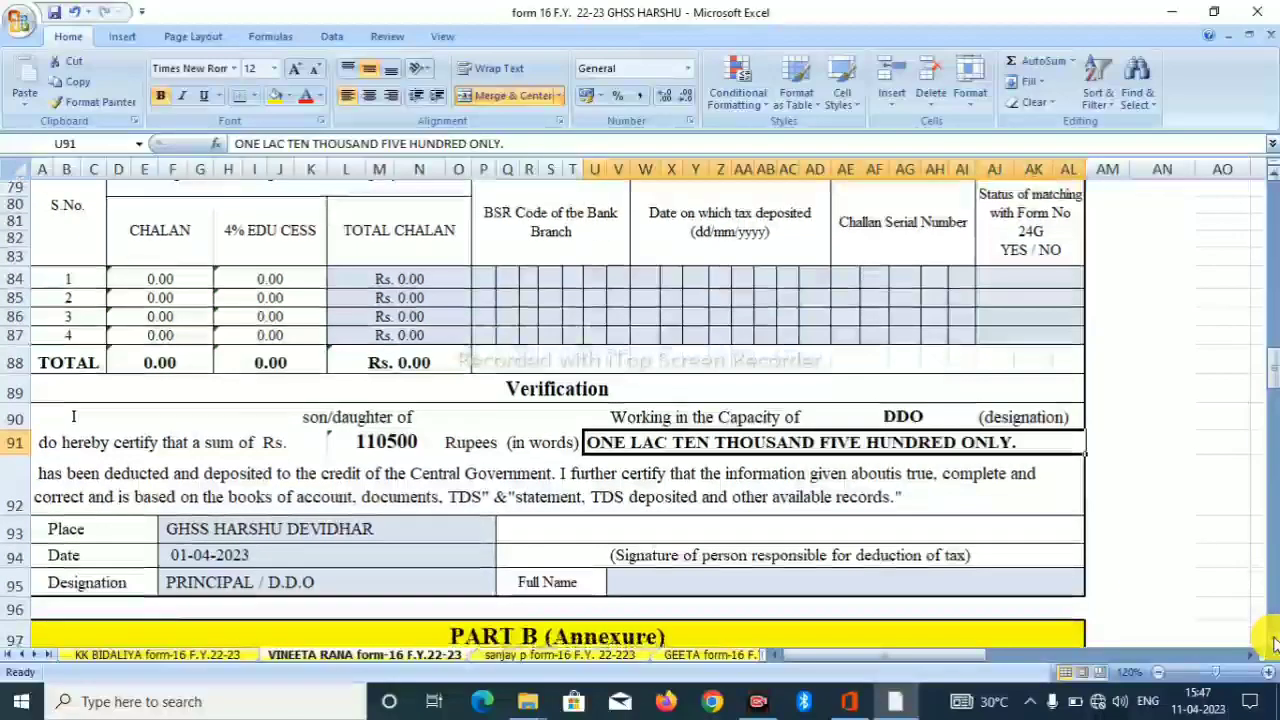
scroll(1272, 645, "down", 4)
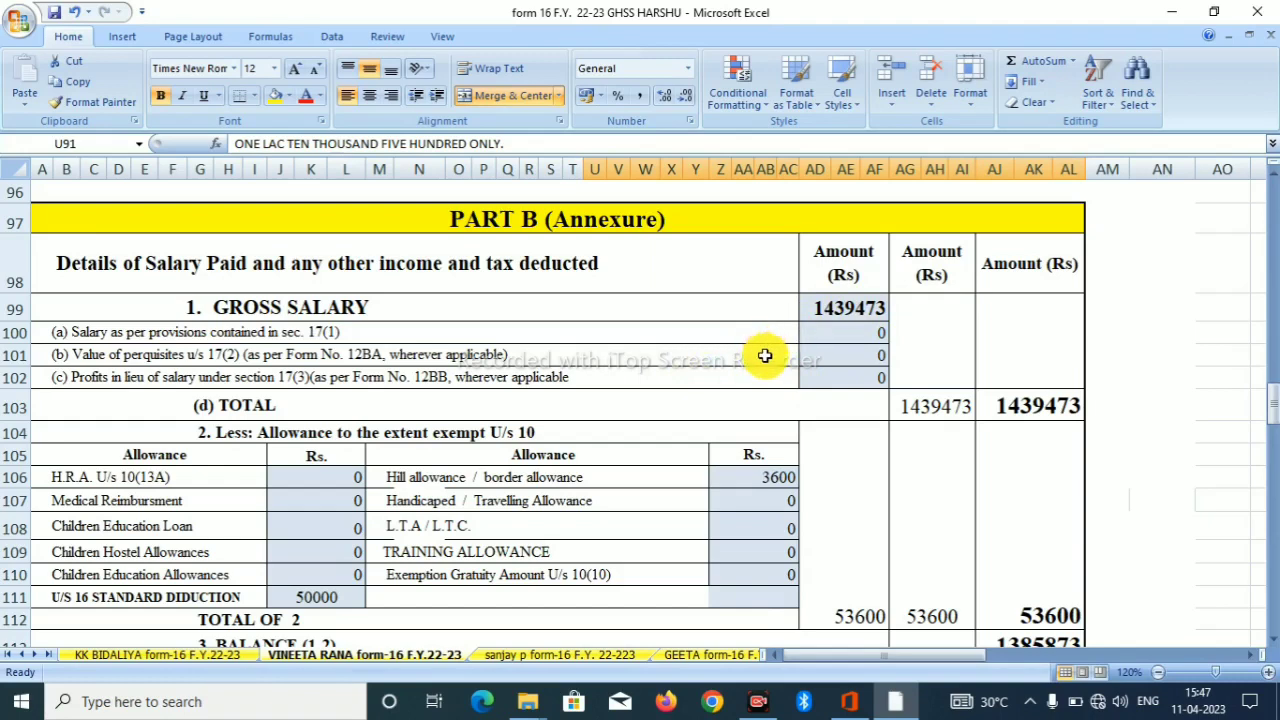
left_click(1040, 404)
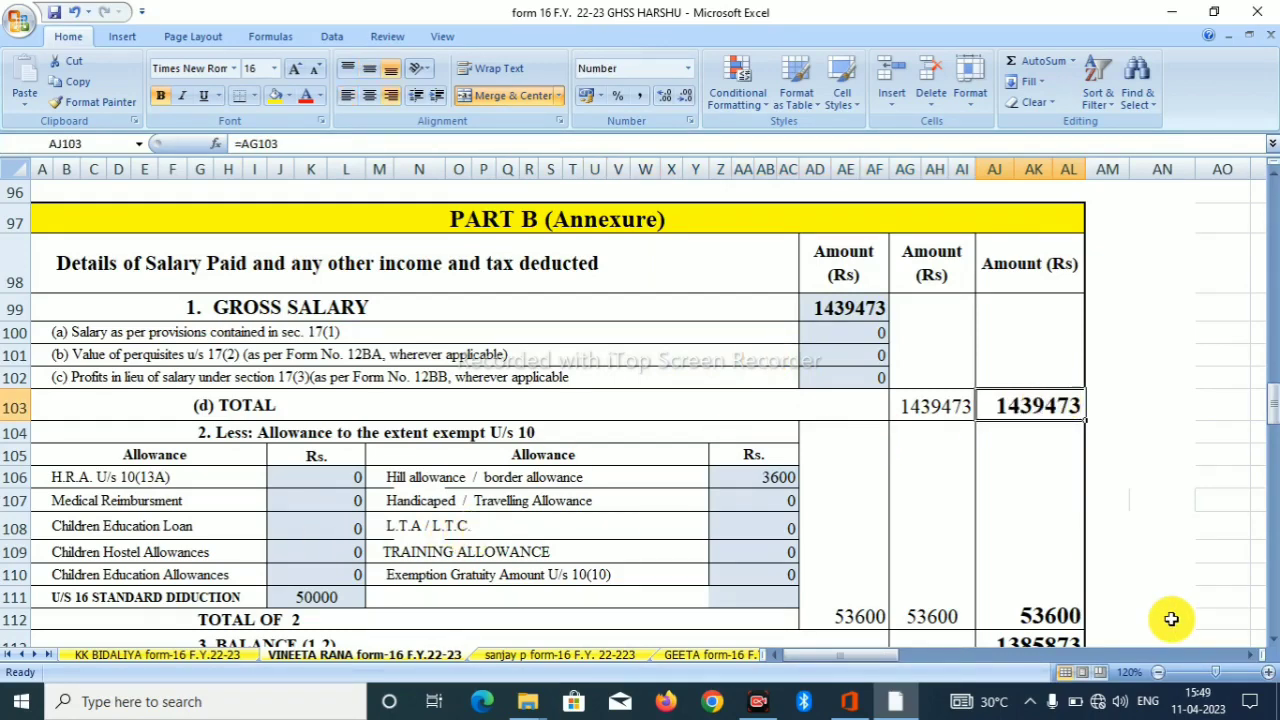
left_click(1273, 645)
left_click(1273, 645)
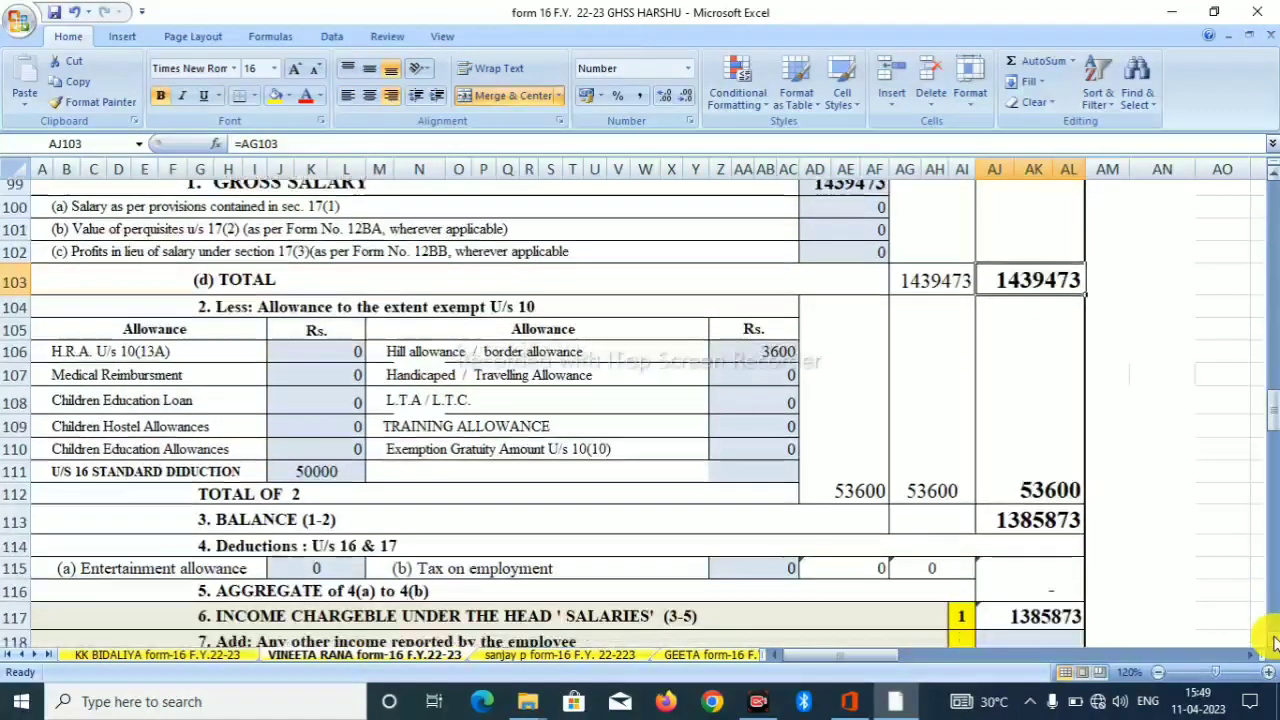
left_click(1273, 645)
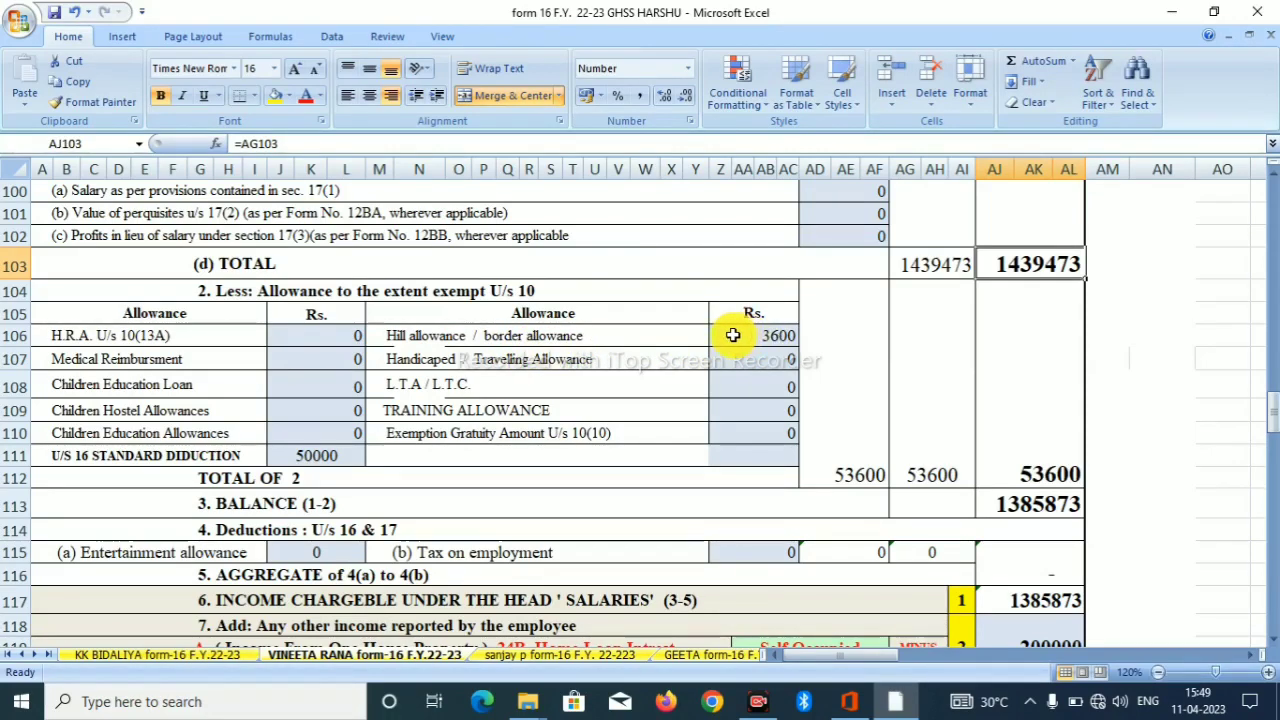
Check the travelling allowance, standard deduction and H.R.A. amounts, plus the home loan interest and other income rows
left_click(758, 359)
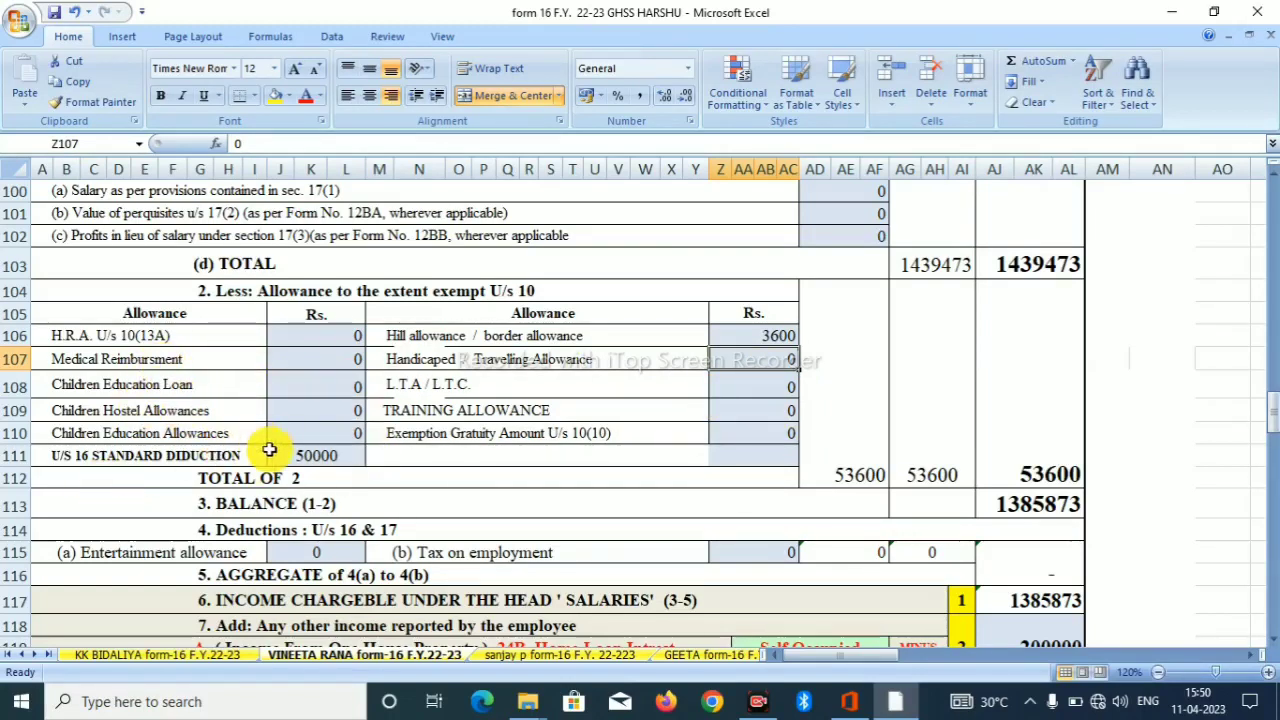
left_click(337, 456)
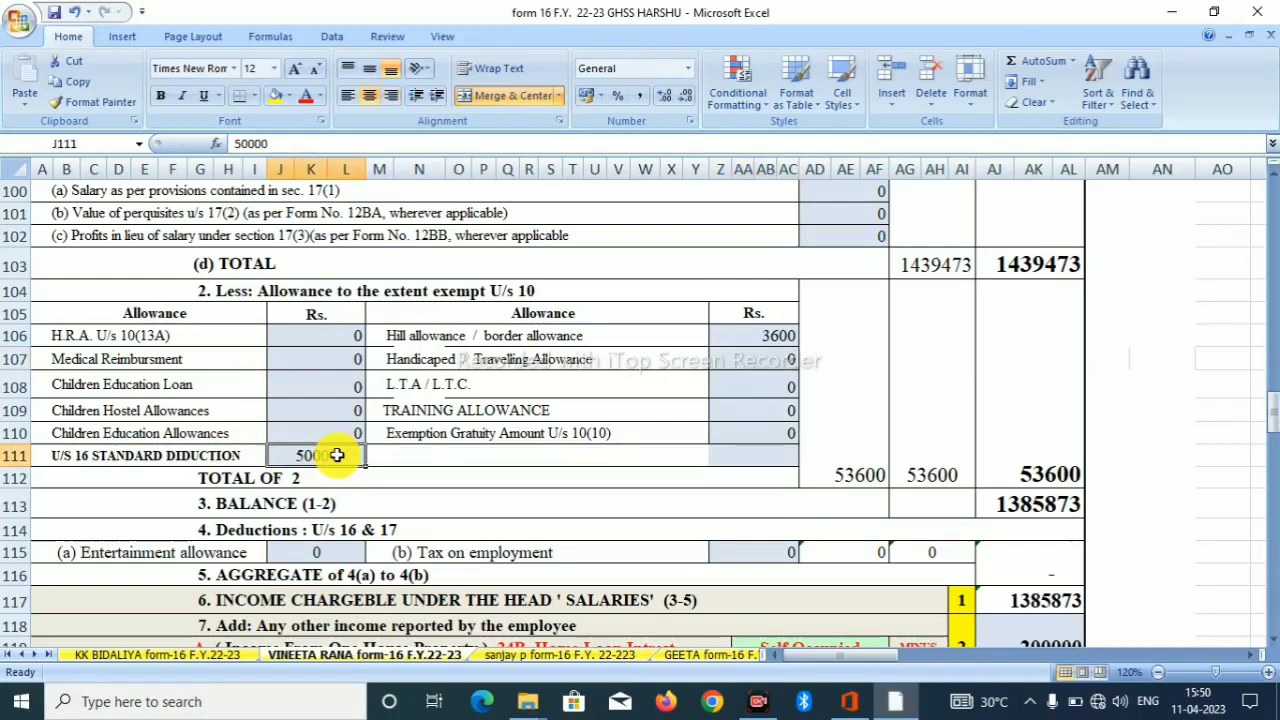
left_click(309, 336)
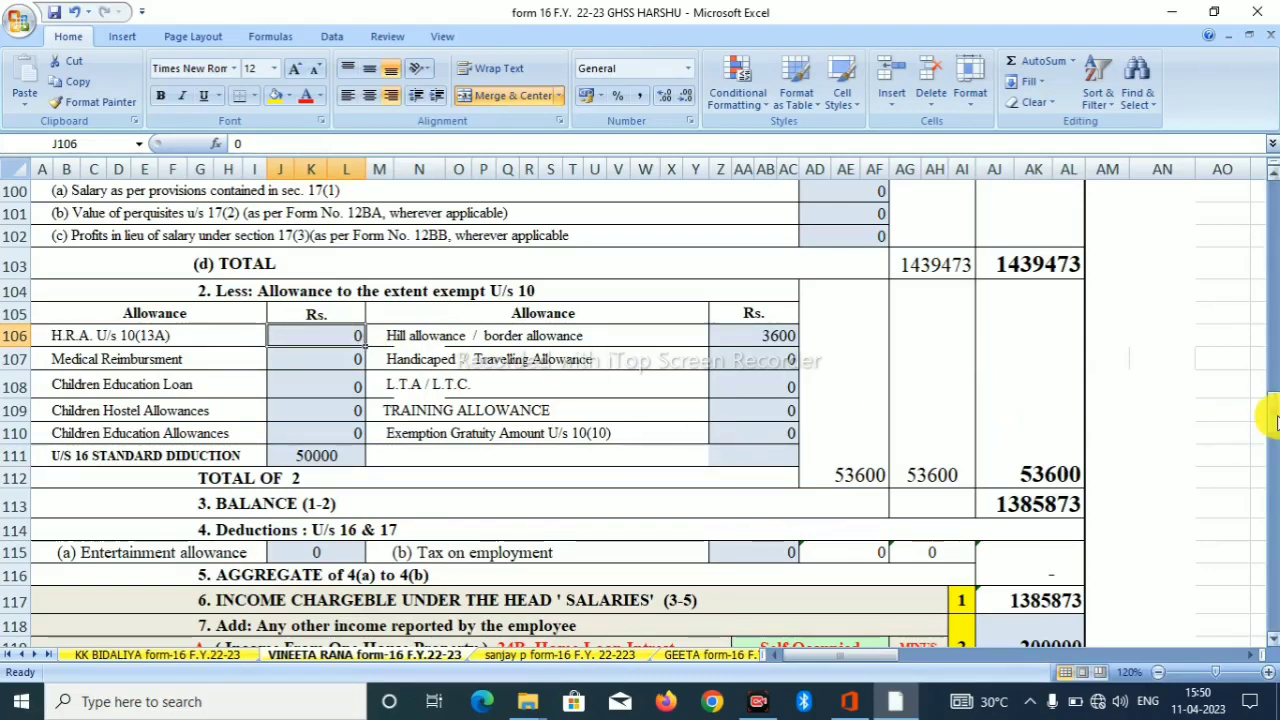
left_click_drag(1275, 420, 1275, 434)
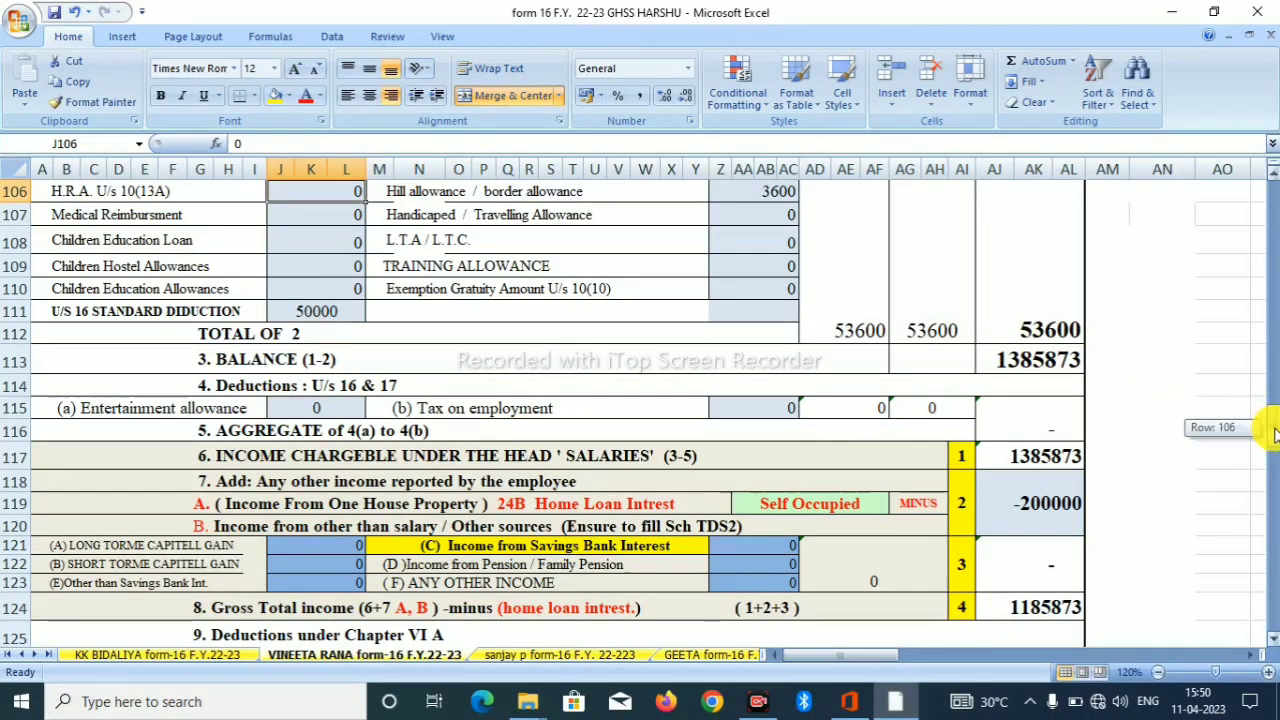
left_click_drag(1275, 432, 1275, 431)
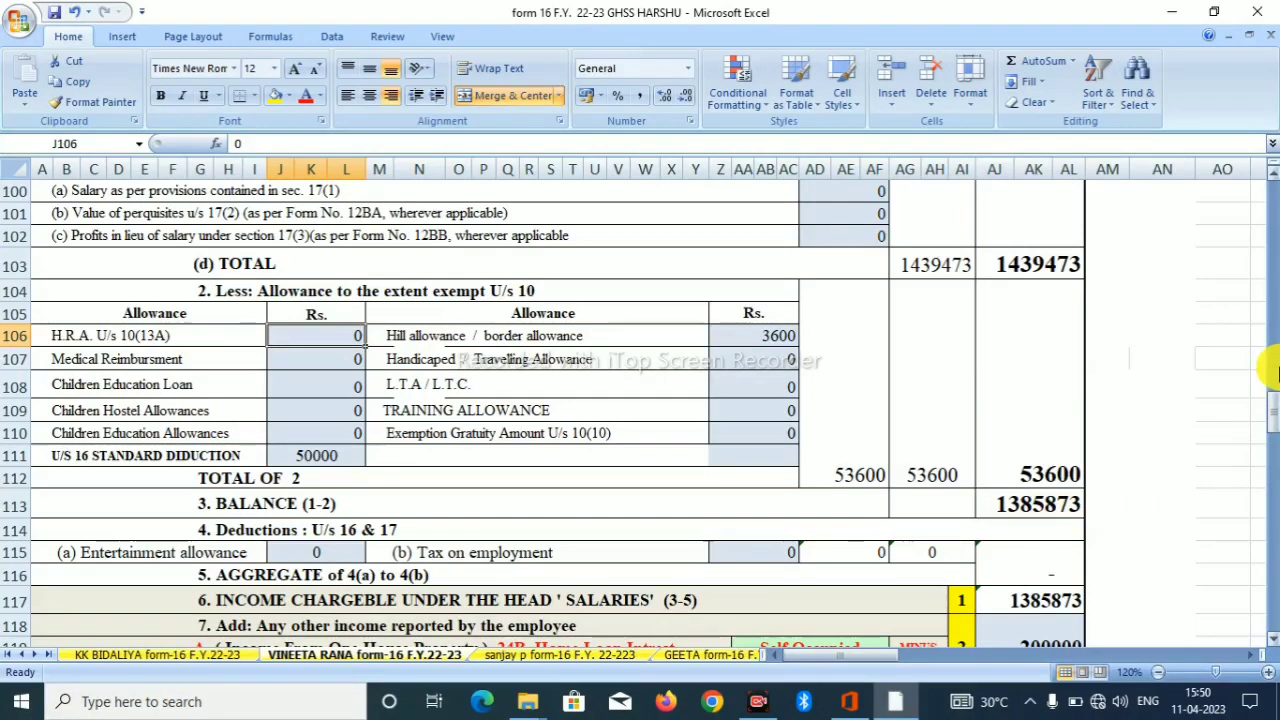
left_click_drag(1272, 413, 1270, 430)
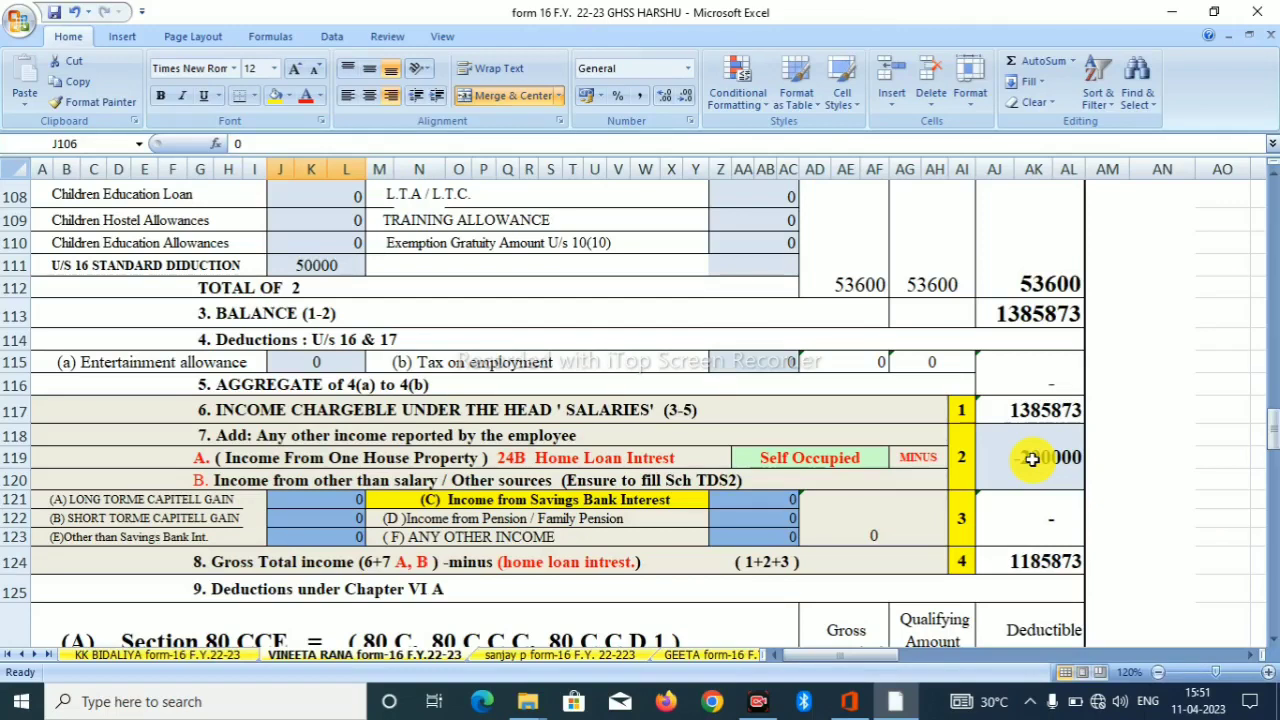
Set the first Any Other U/s 80 C amount, in row 130 of the Section 80 CCE deductions, to 0
left_click_drag(1273, 429, 1273, 456)
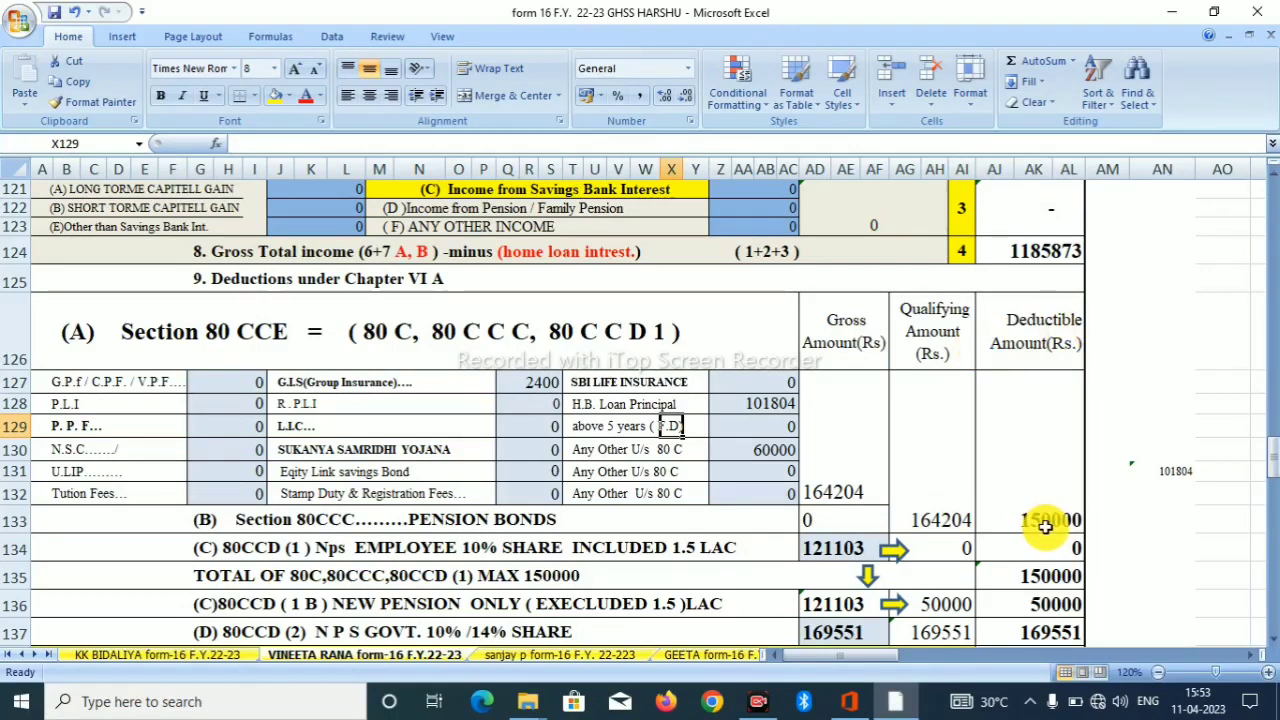
left_click(762, 451)
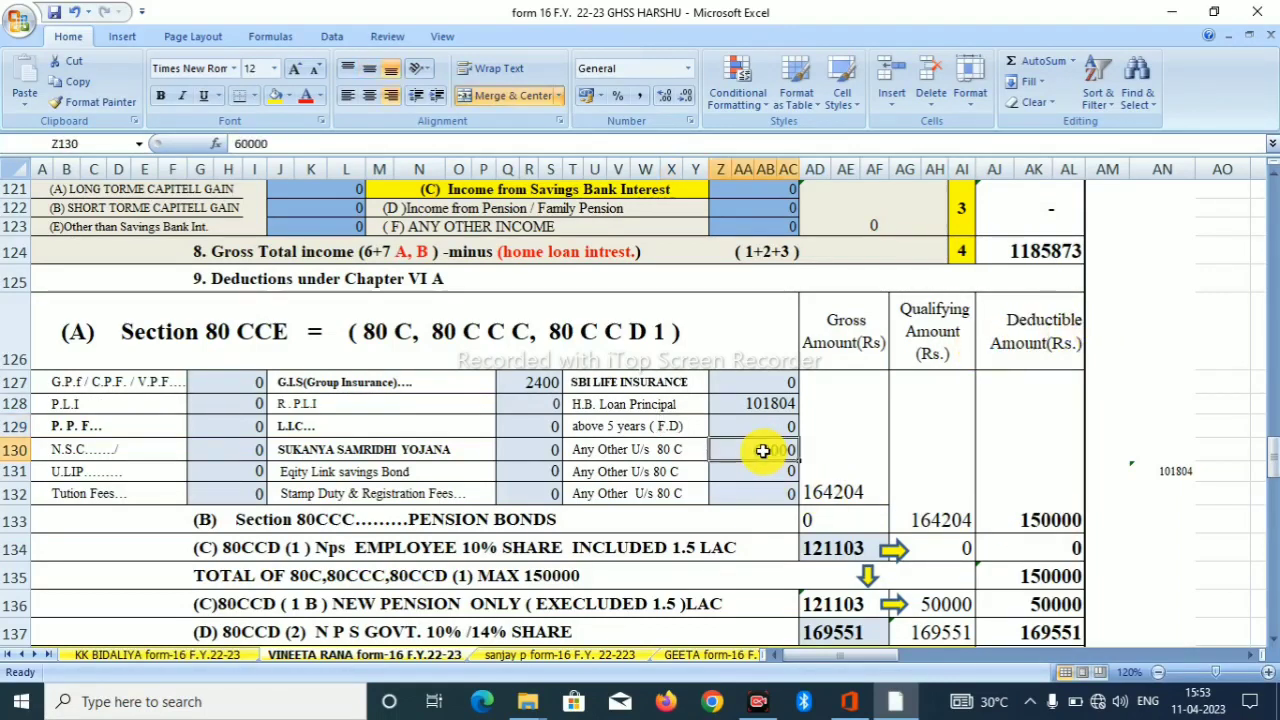
type("0")
key("Return")
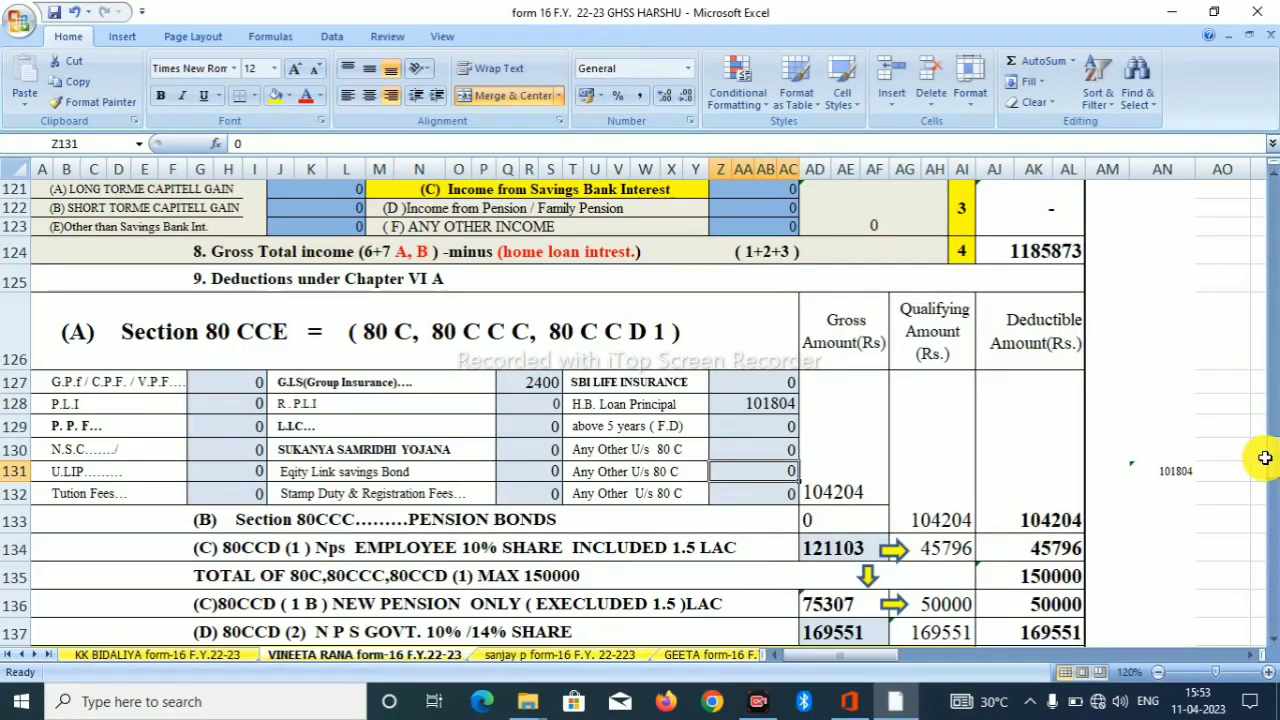
Remove "10% /" from the 80CCD (2) label in row 137 so it reads N P S GOVT. 14% SHARE
scroll(1200, 450, "down", 2)
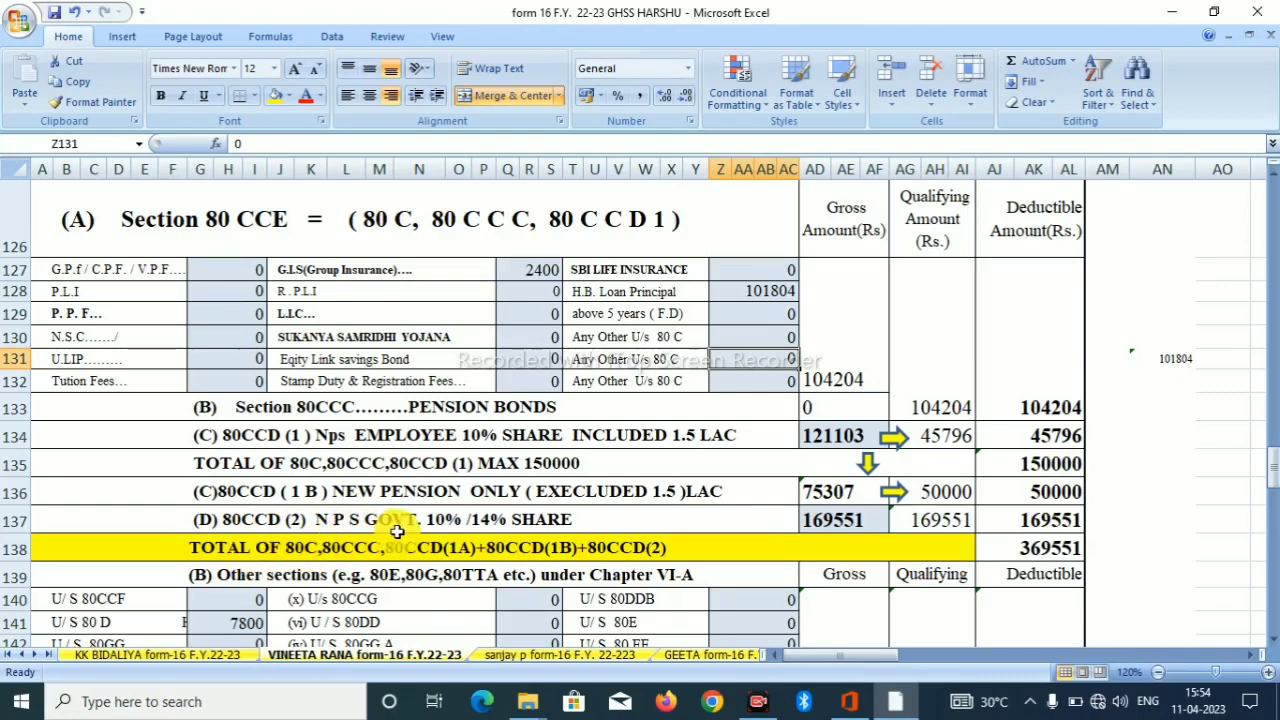
double_click(464, 520)
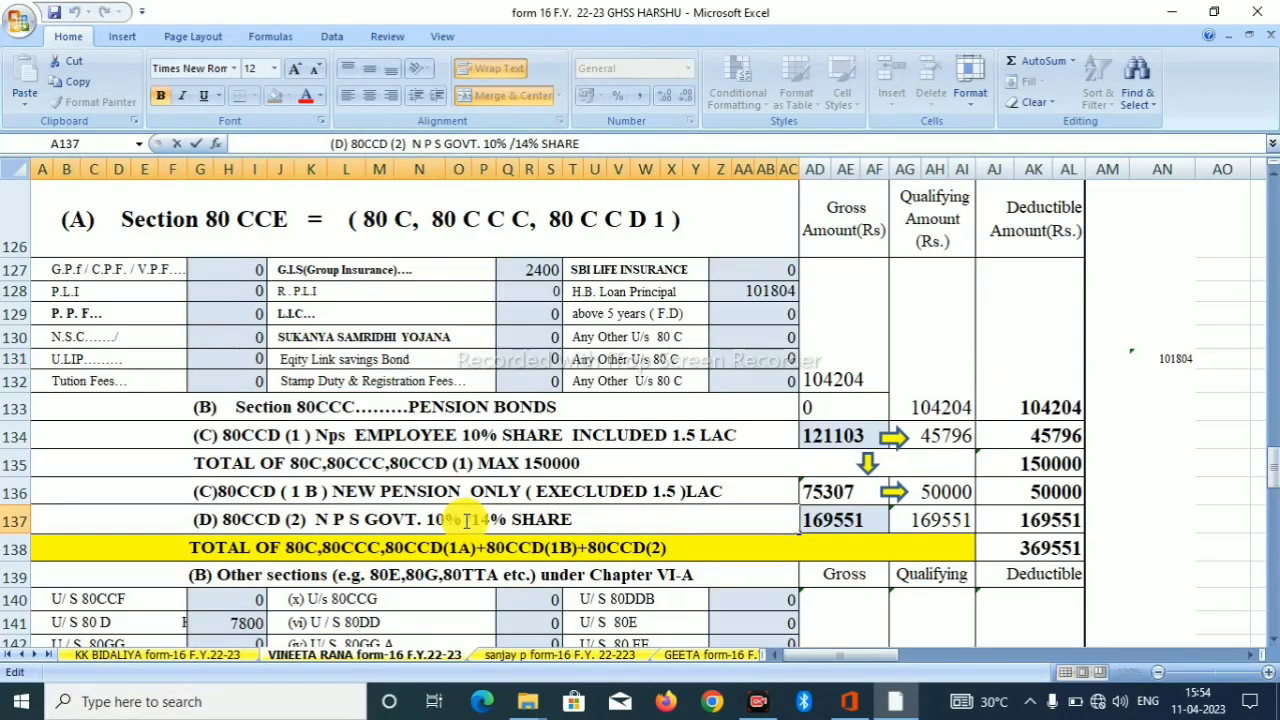
key("BackSpace")
key("BackSpace")
key("BackSpace")
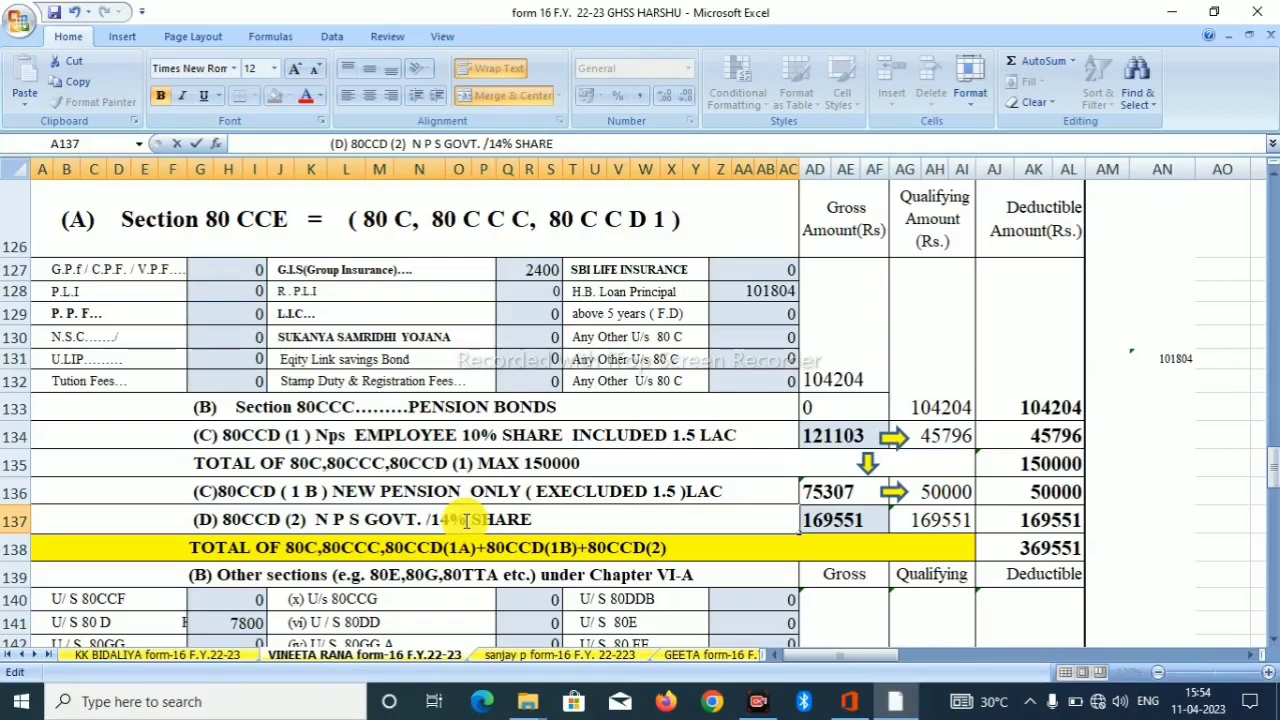
key("BackSpace")
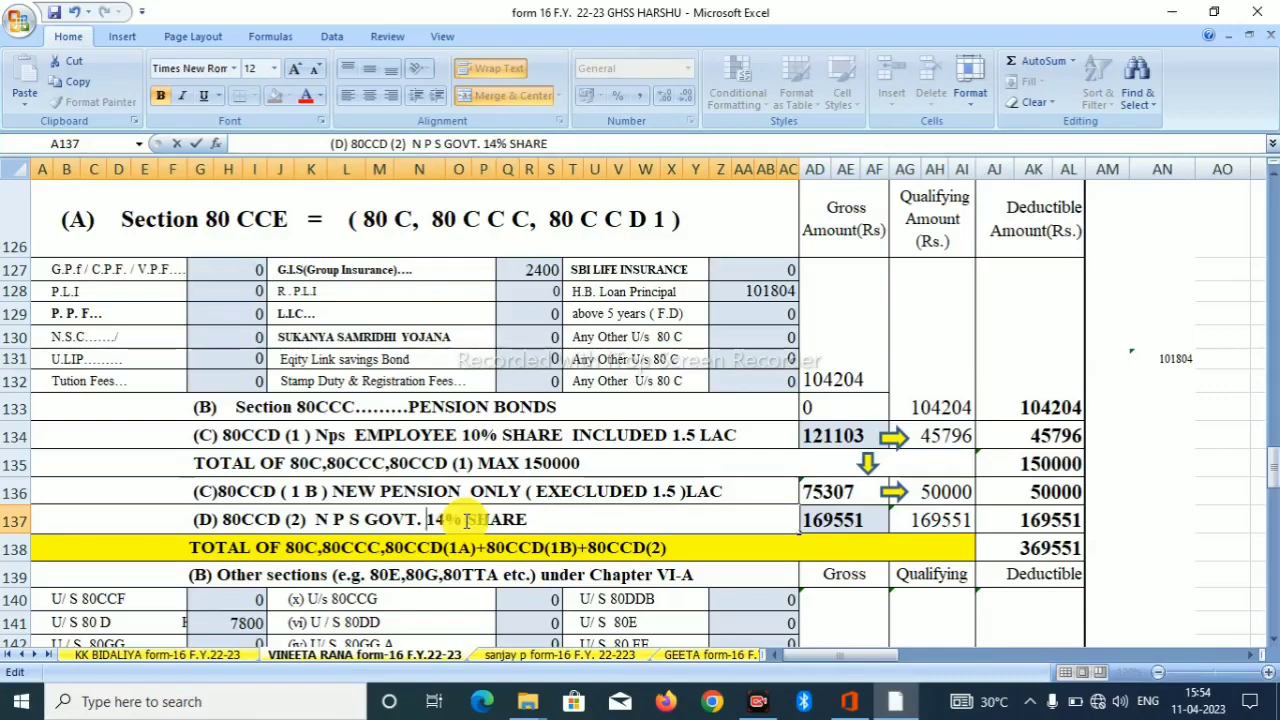
left_click(845, 521)
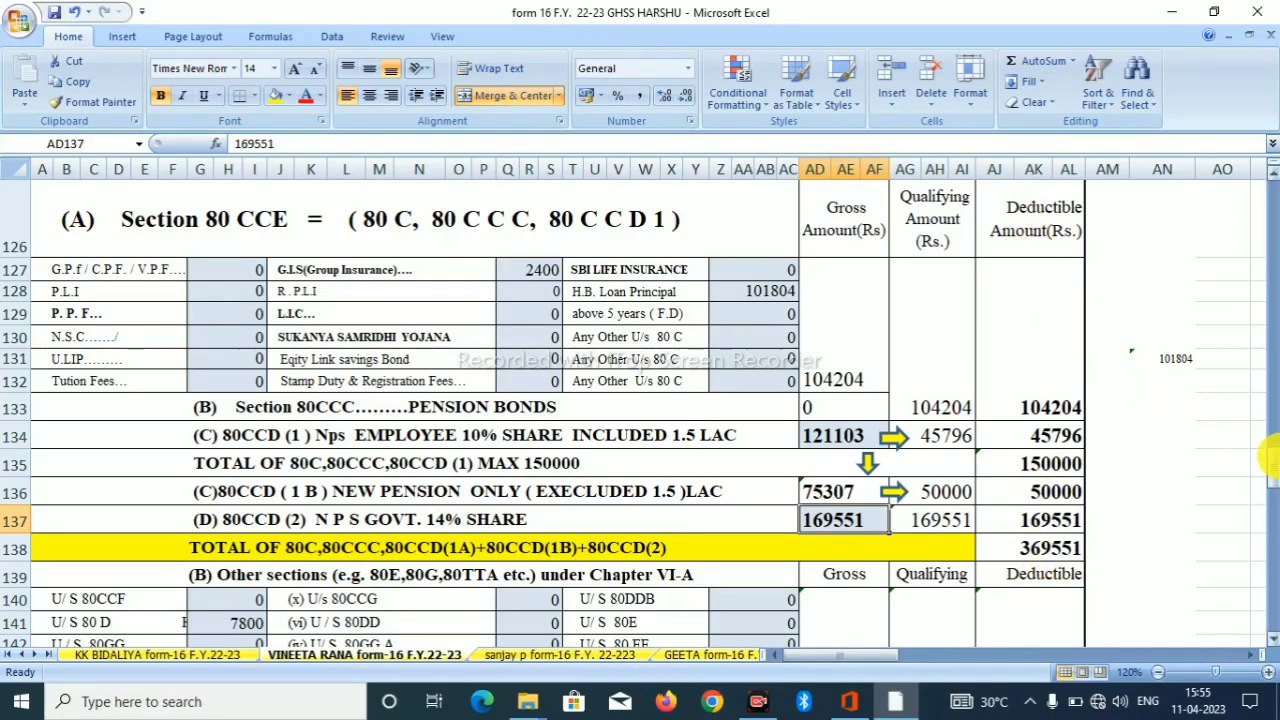
Examine the Chapter VI-A deductions, the tax computation rows and the tax slab calculation table beside the form
left_click_drag(1274, 467, 1274, 474)
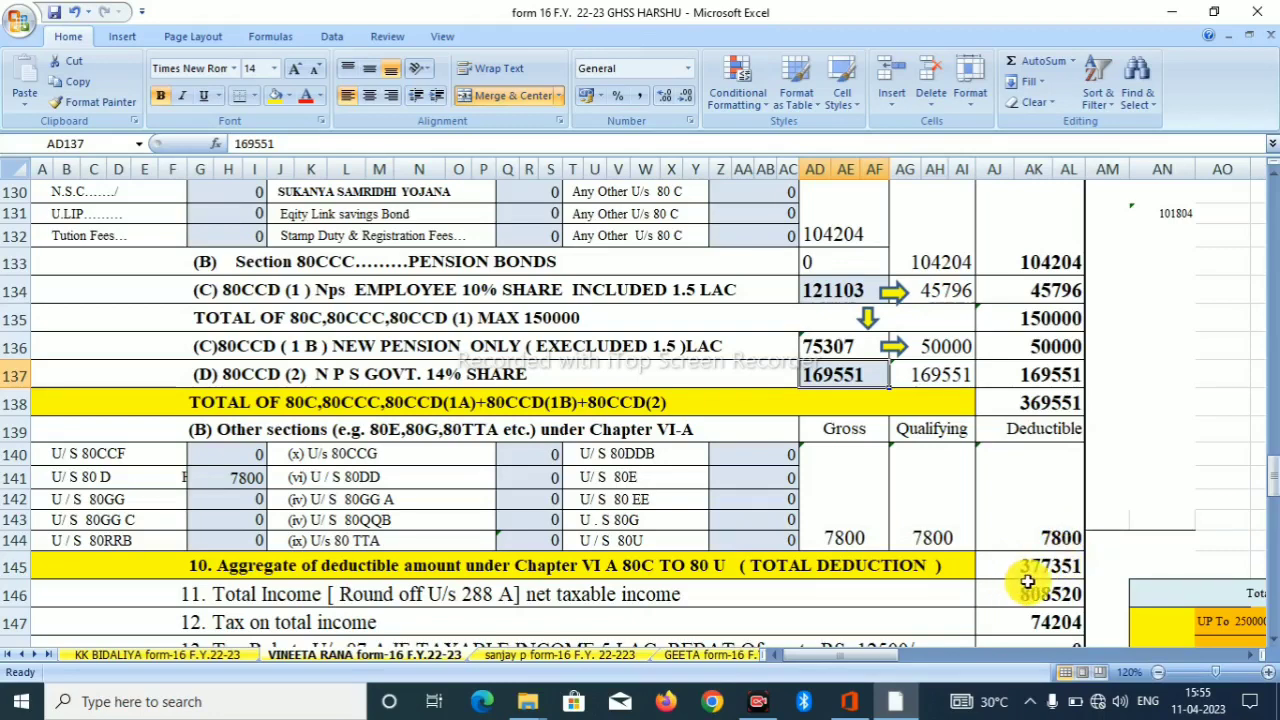
scroll(1070, 573, "down", 2)
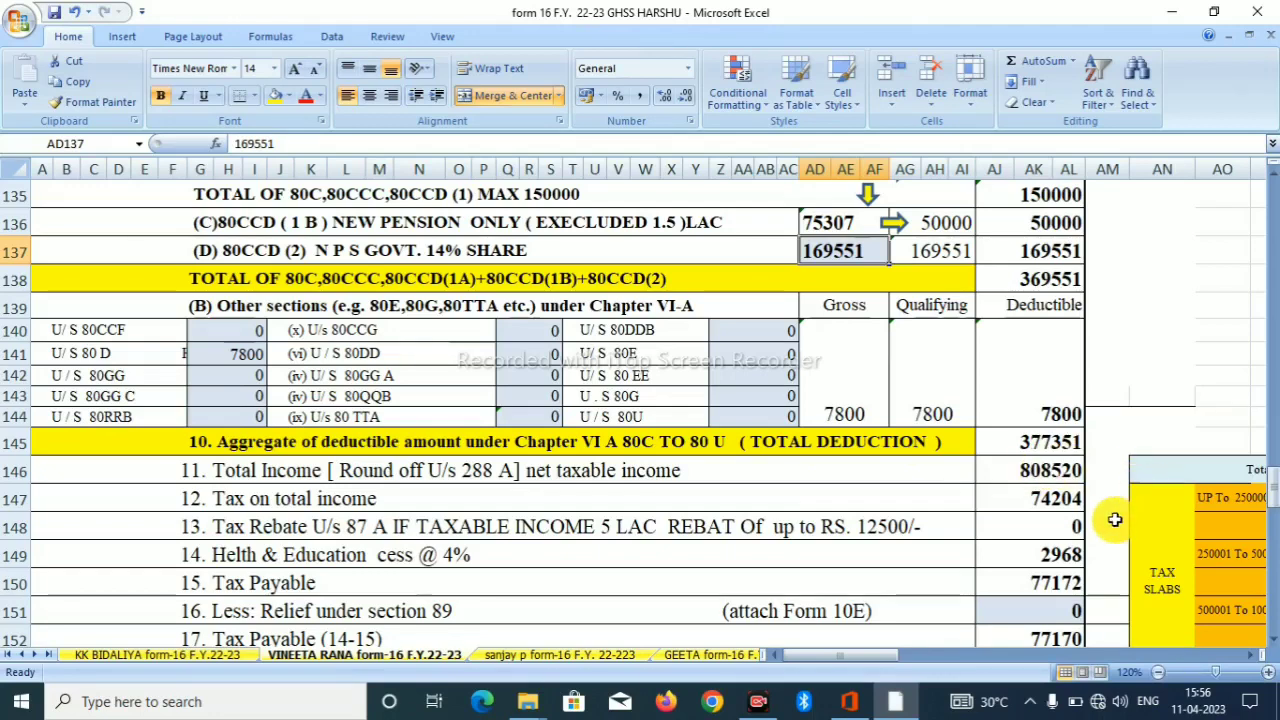
left_click_drag(1272, 500, 1272, 510)
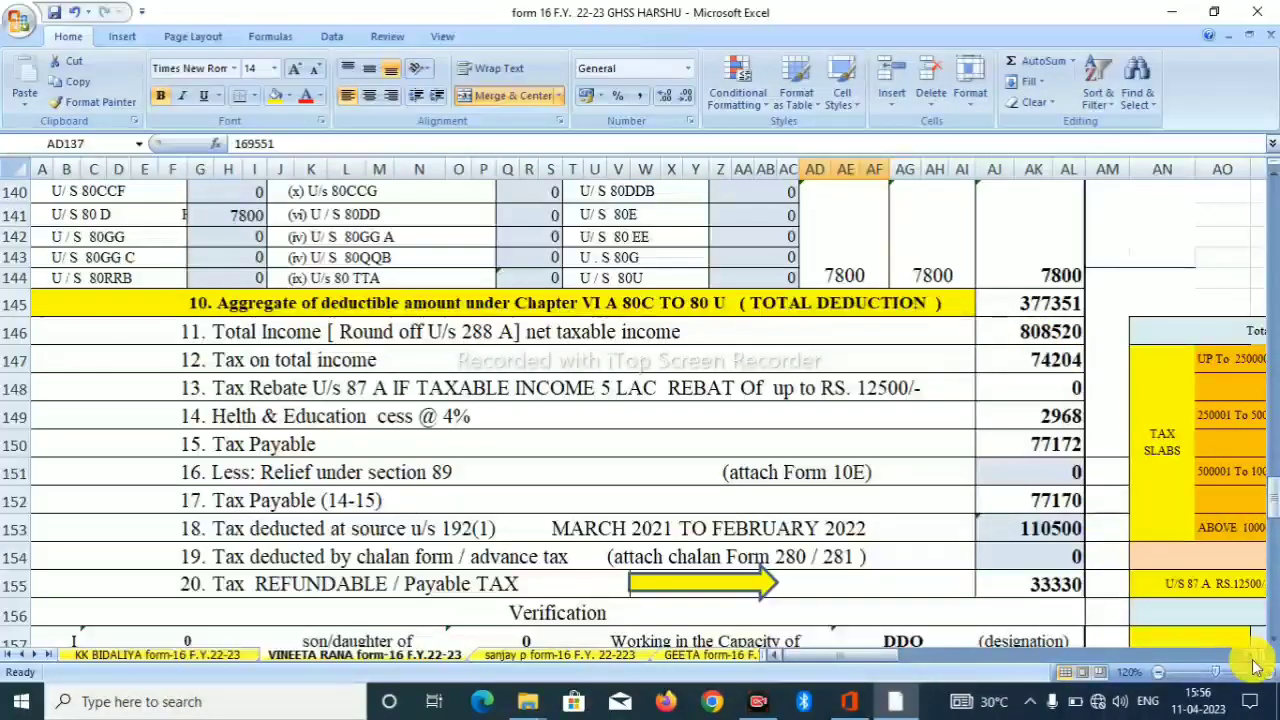
left_click_drag(1256, 664, 1256, 664)
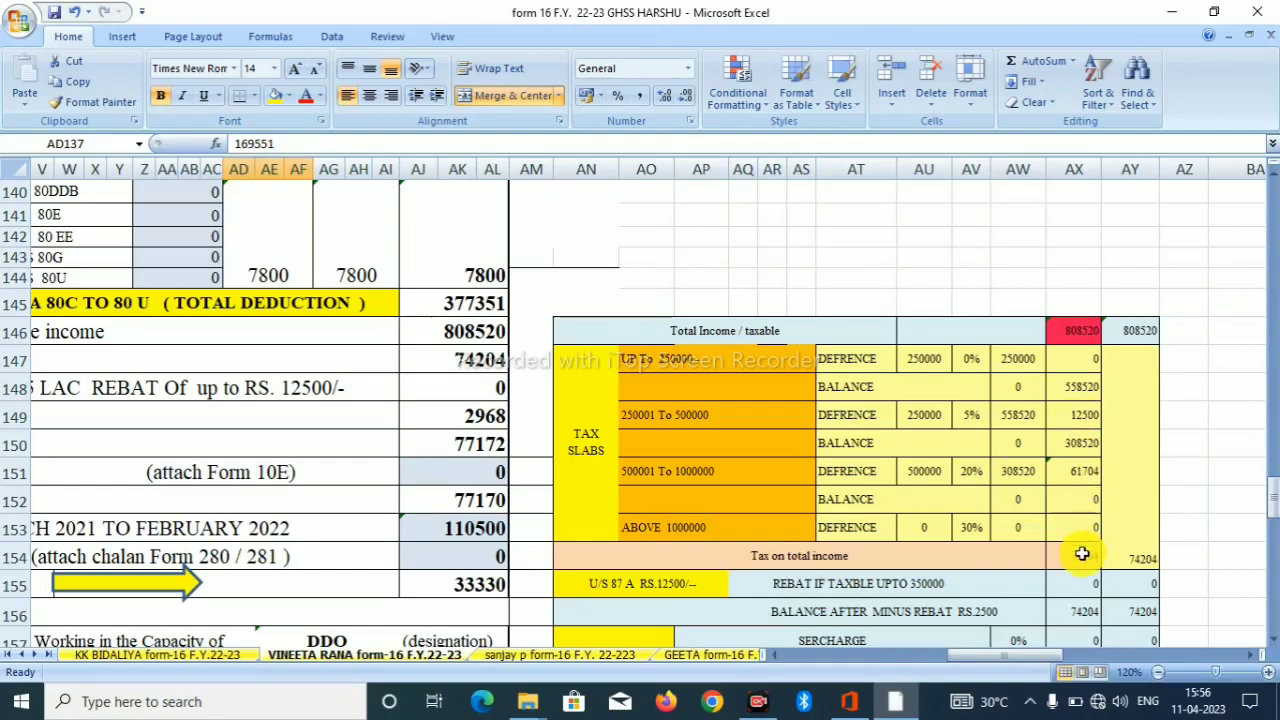
scroll(1082, 563, "down", 3)
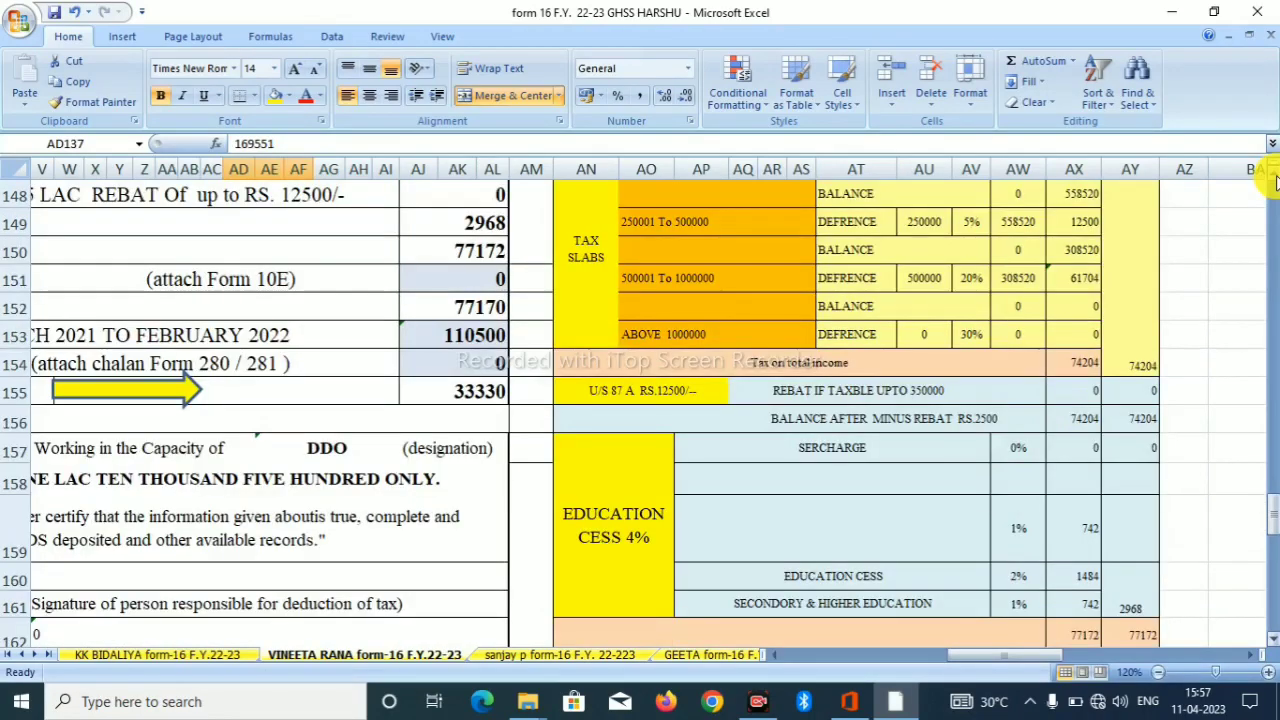
scroll(623, 280, "up", 1)
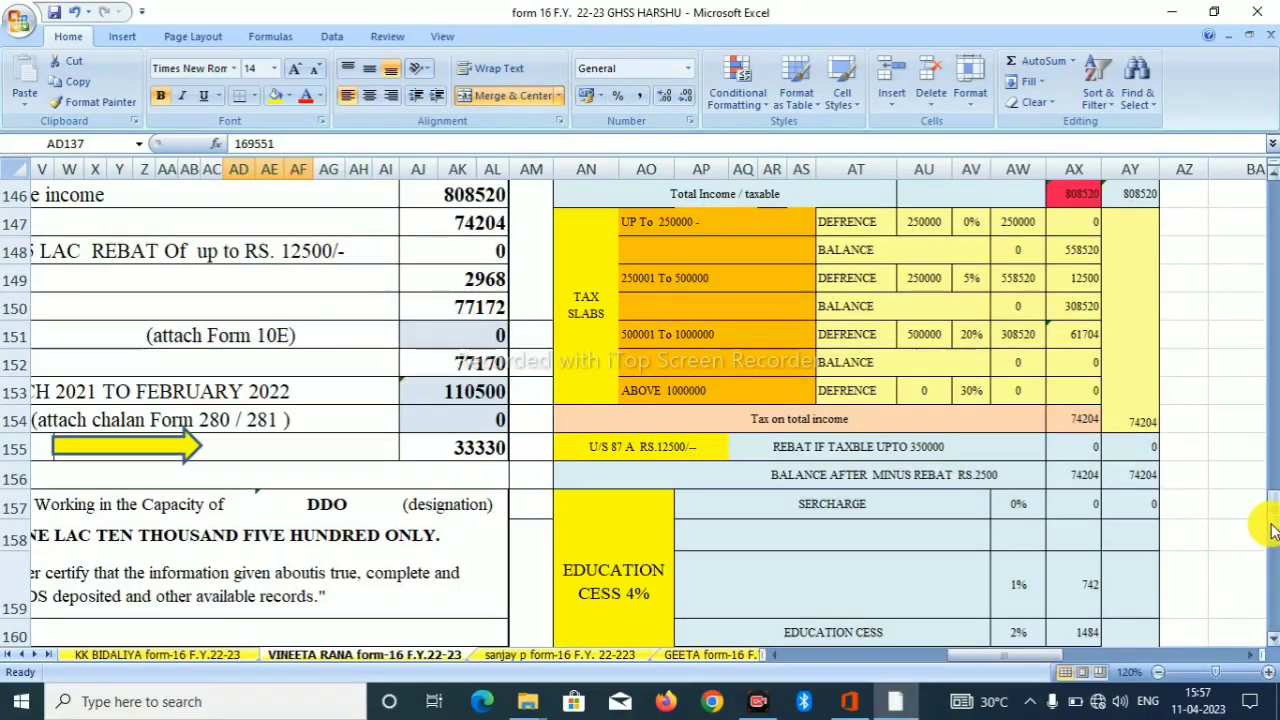
Change the tax deducted at source period in item 18 to MARCH 2022 TO FEBRUARY 2023
left_click_drag(1273, 531, 1272, 530)
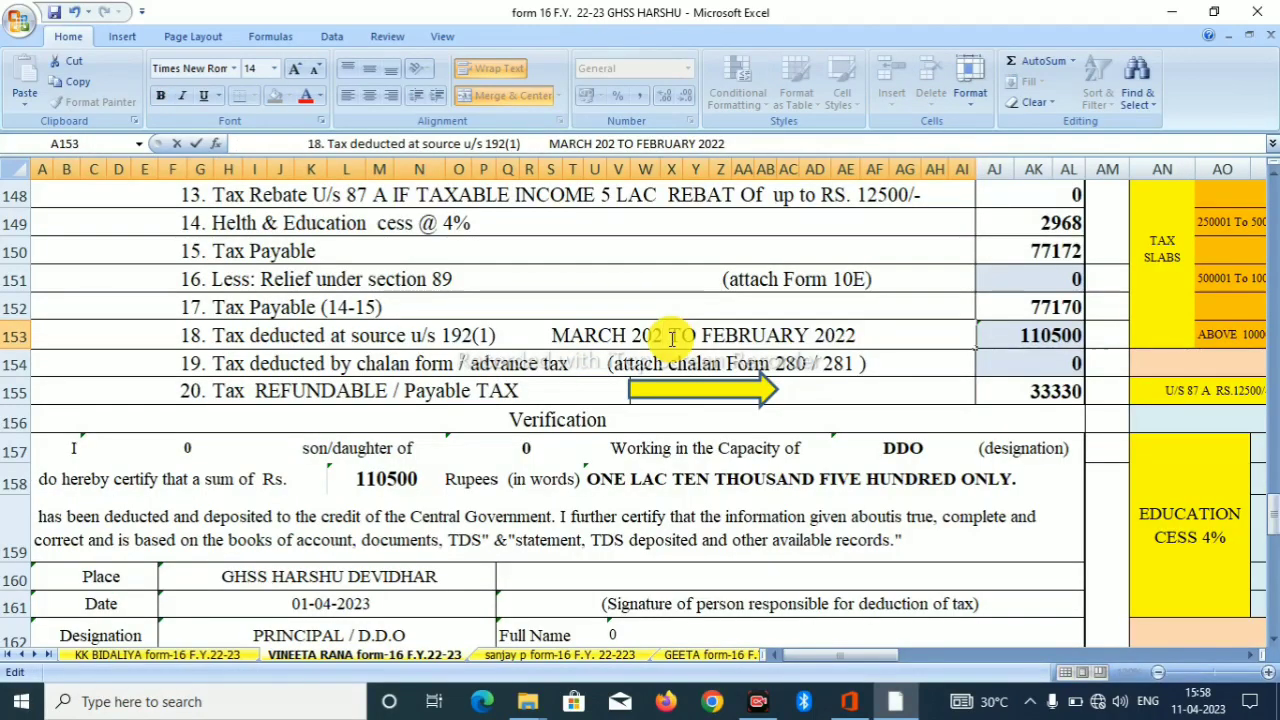
type("2")
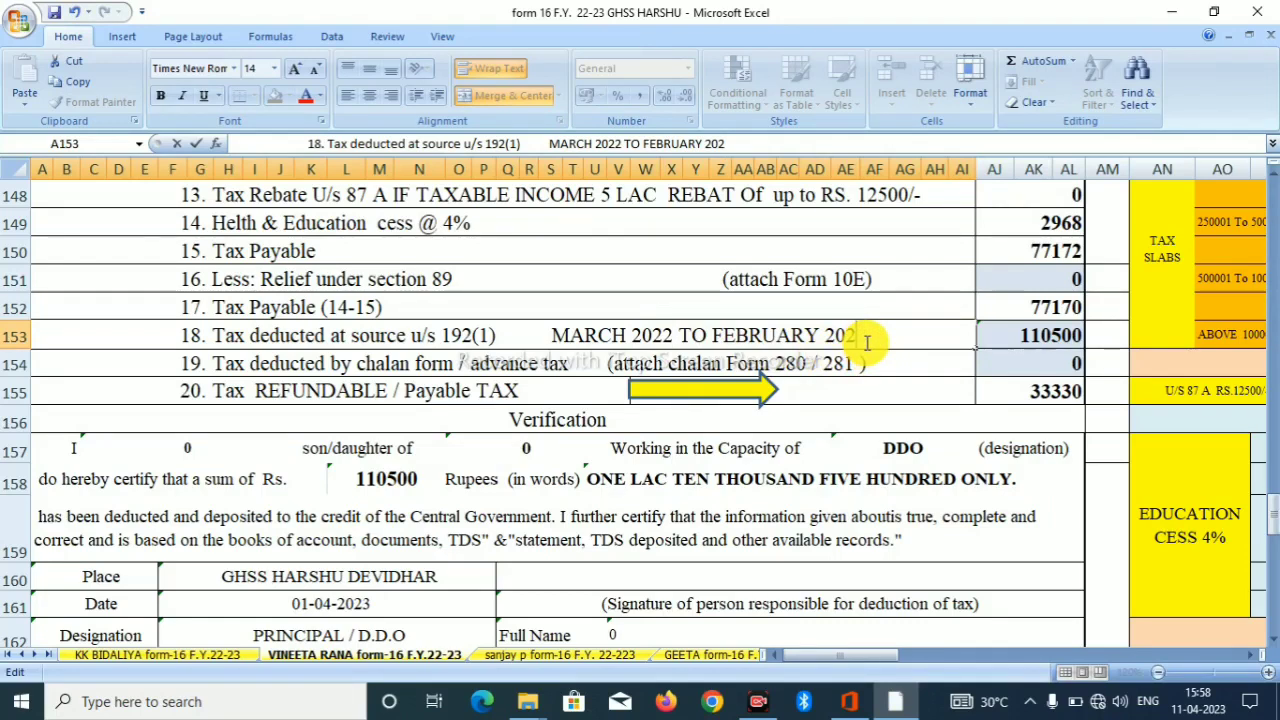
left_click(826, 414)
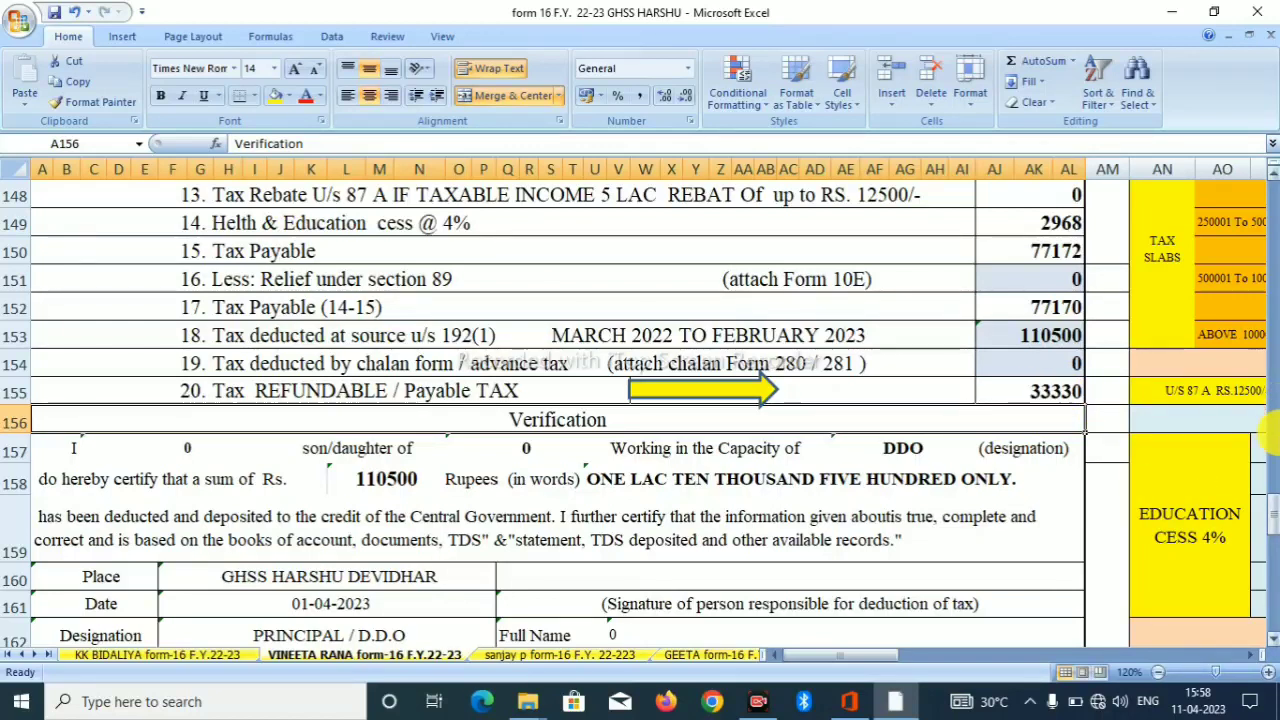
Check the closing Verification section and look through the other employees' Form 16 sheets up to the old-slab sheet
left_click_drag(1272, 500, 1272, 516)
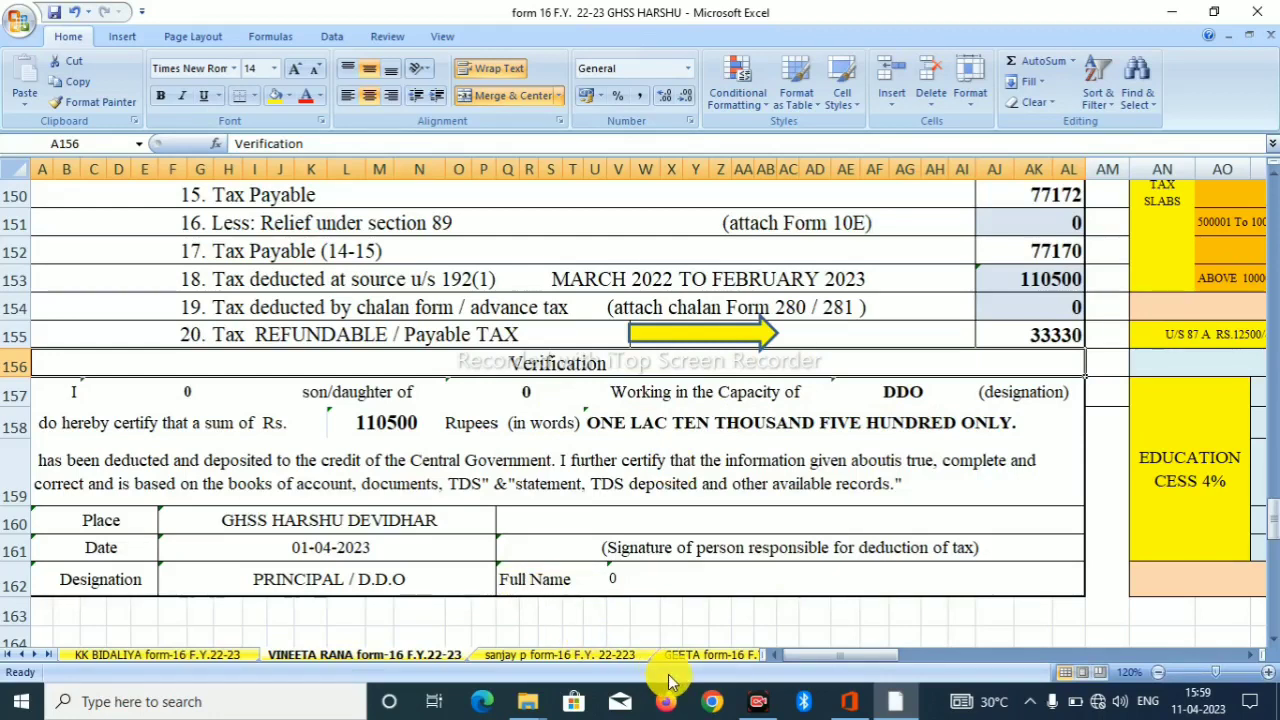
left_click(713, 658)
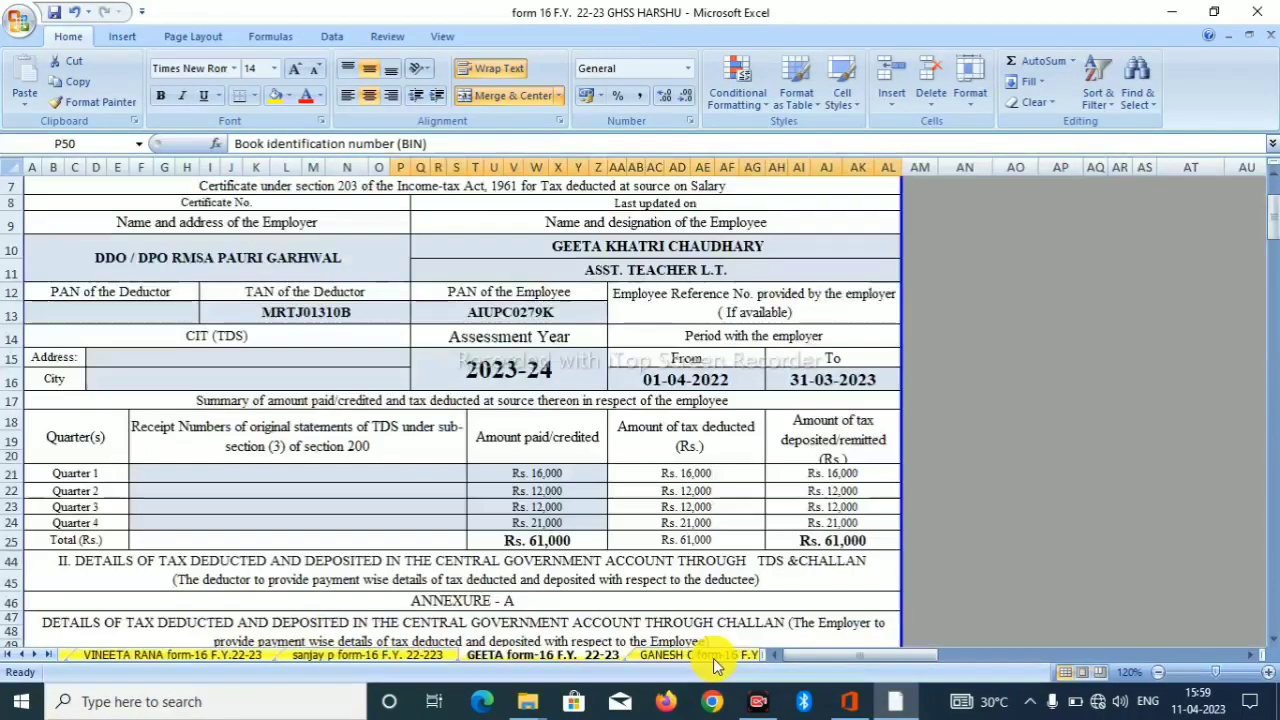
left_click(698, 655)
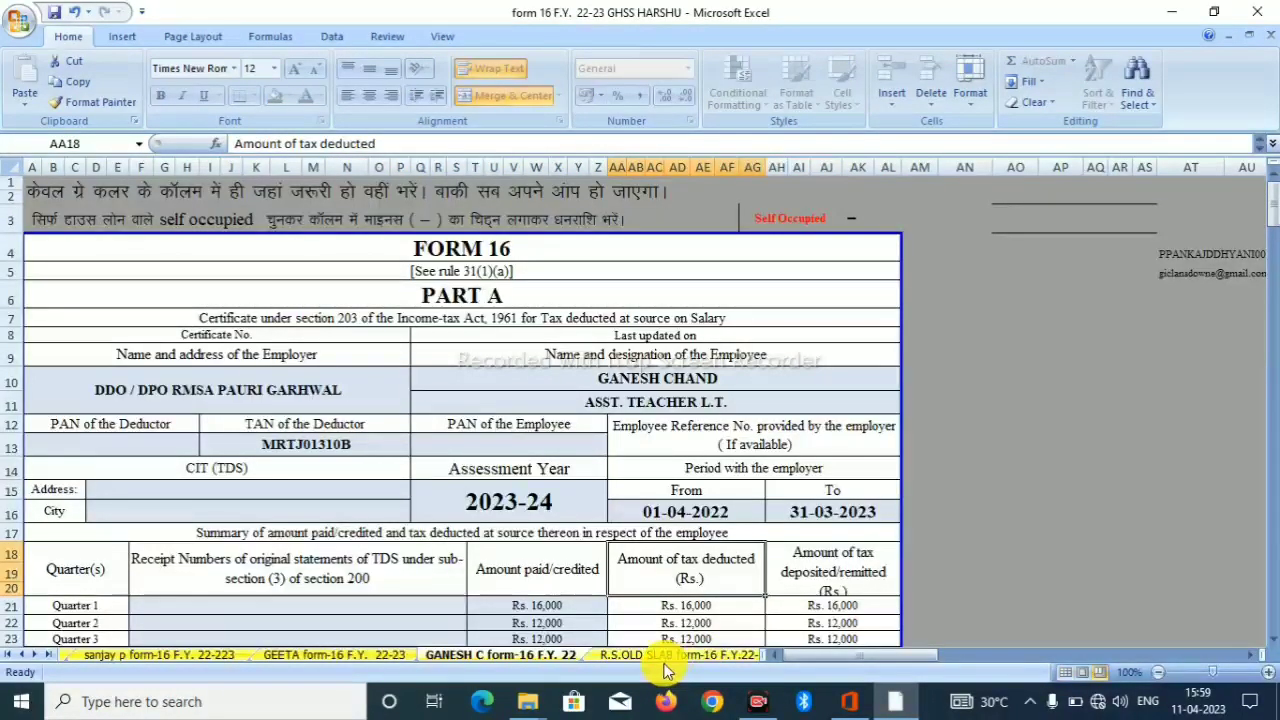
left_click(667, 657)
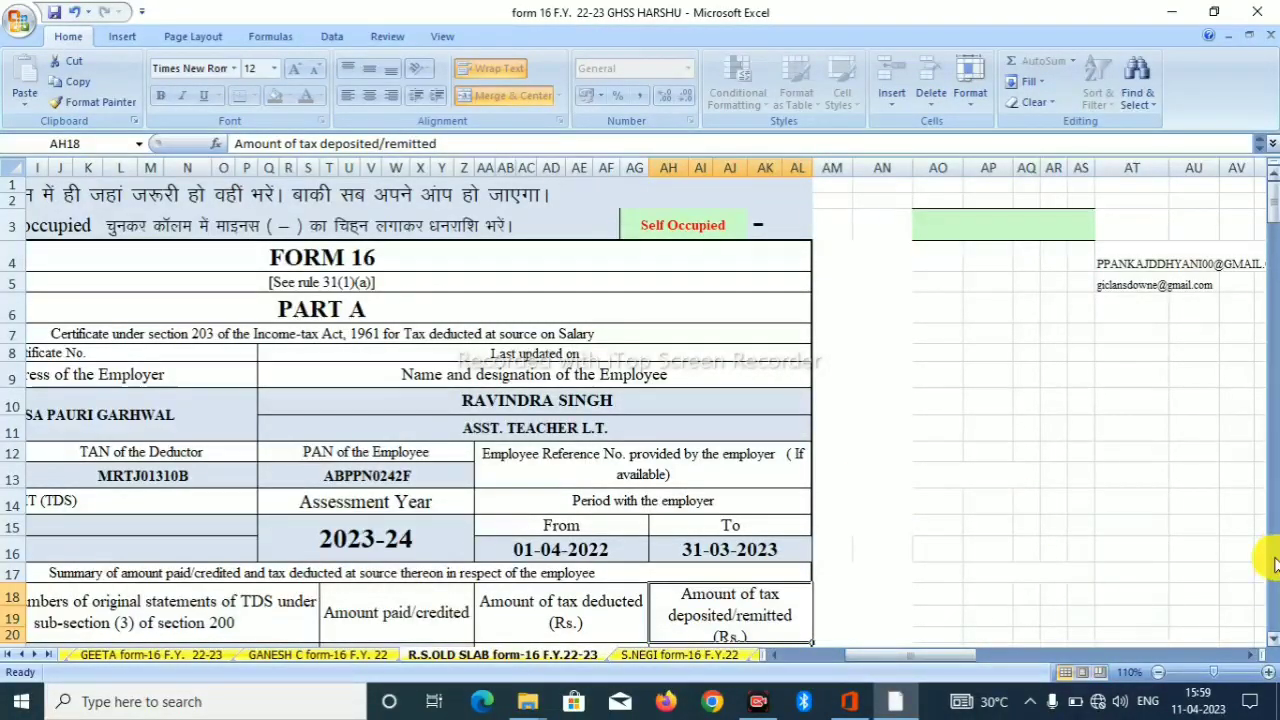
Look through the old-slab Form 16 sheet from the quarterly tax summary down to its Verification section
left_click(779, 568)
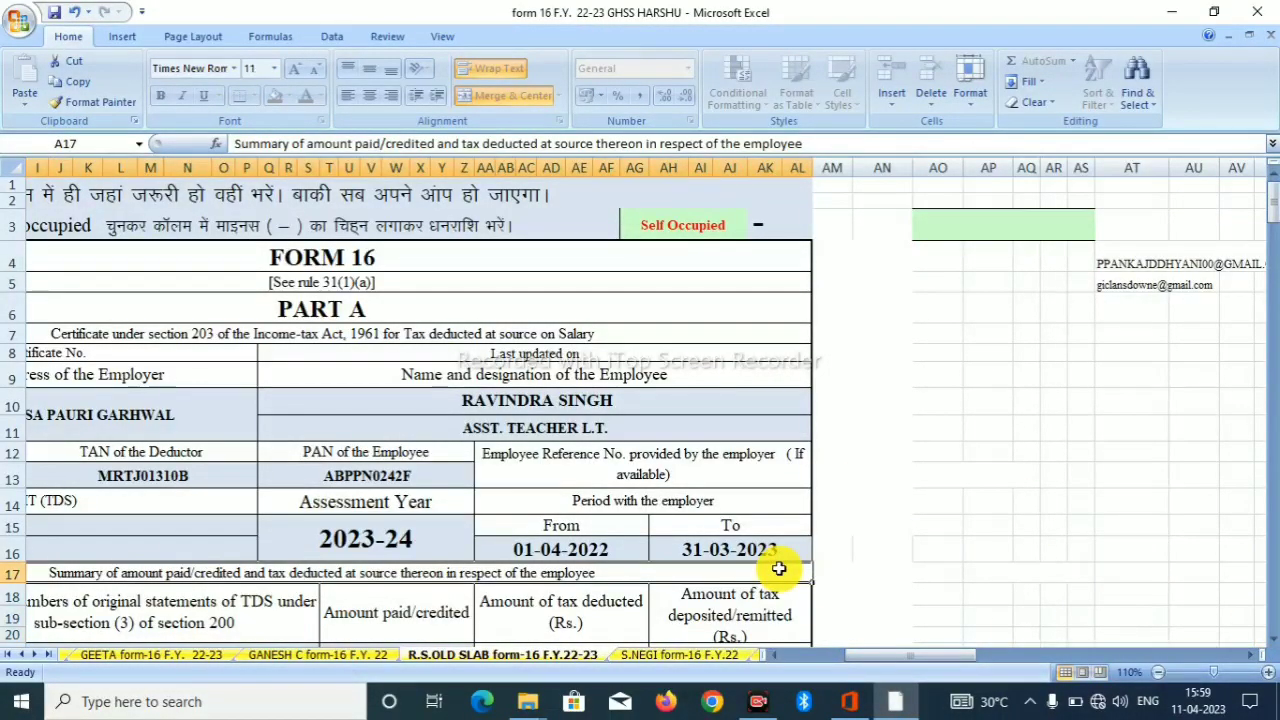
key("Down")
key("Down")
key("Down")
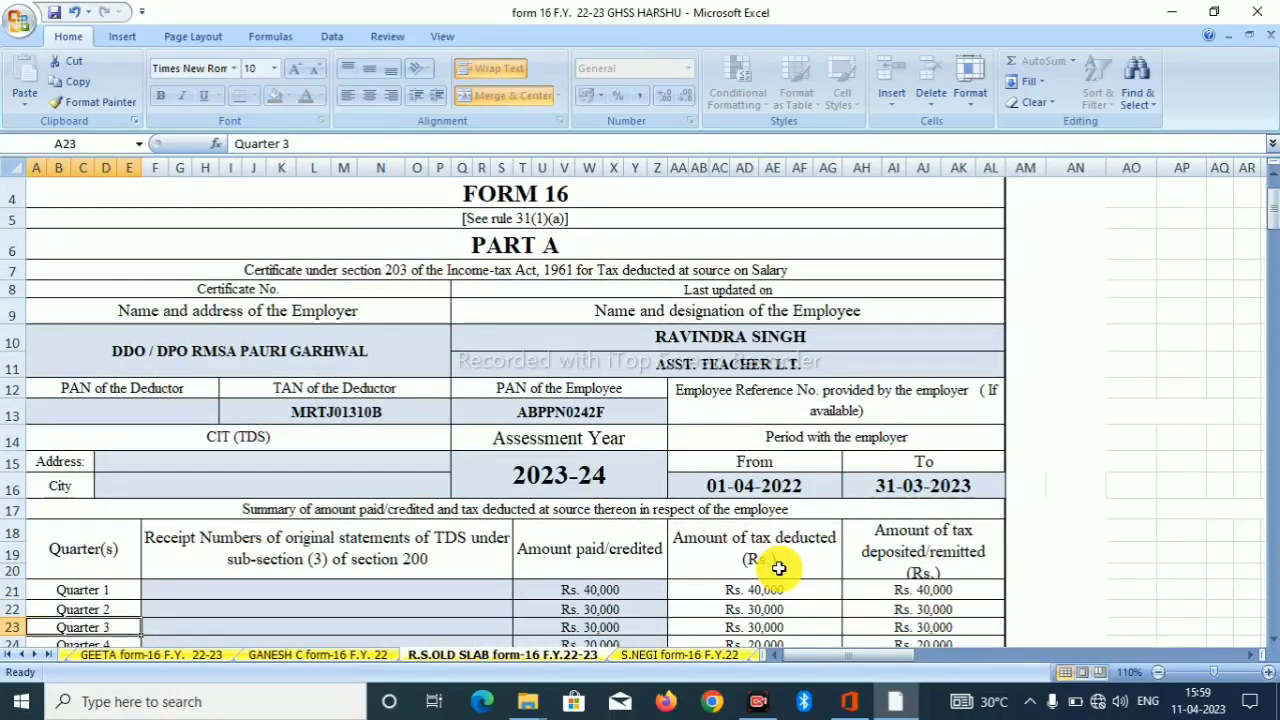
key("Down")
key("Down")
key("Down")
key("Down")
key("Down")
key("Down")
key("Down")
key("Down")
key("Down")
key("Down")
key("Down")
key("Down")
key("Down")
key("Down")
key("Down")
key("Down")
key("Down")
key("Down")
key("Down")
key("Down")
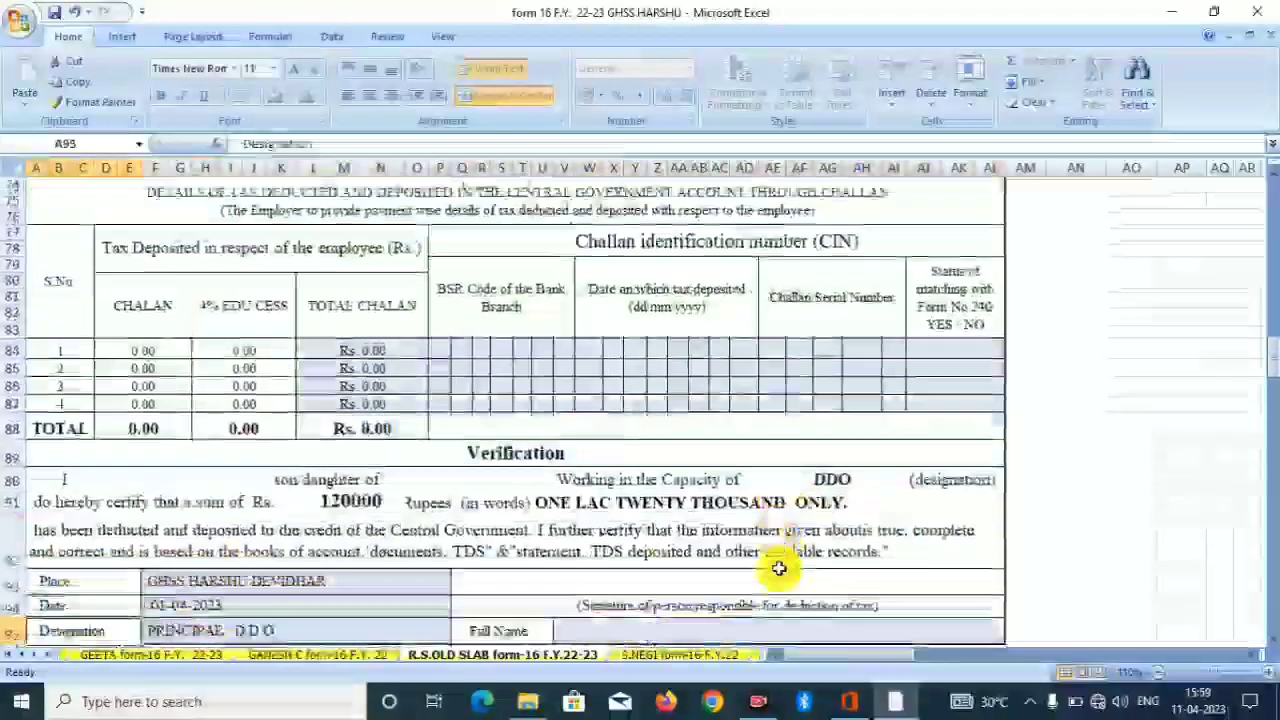
Examine Part B of the old-slab sheet, from gross salary and exempt allowances down to income chargeable under salaries
key("Down")
key("Down")
key("Down")
key("Down")
key("Down")
key("Down")
key("Down")
key("Down")
key("Down")
key("Down")
key("Down")
key("Down")
key("Down")
key("Down")
key("Down")
key("Down")
key("Down")
key("Down")
key("Down")
key("Down")
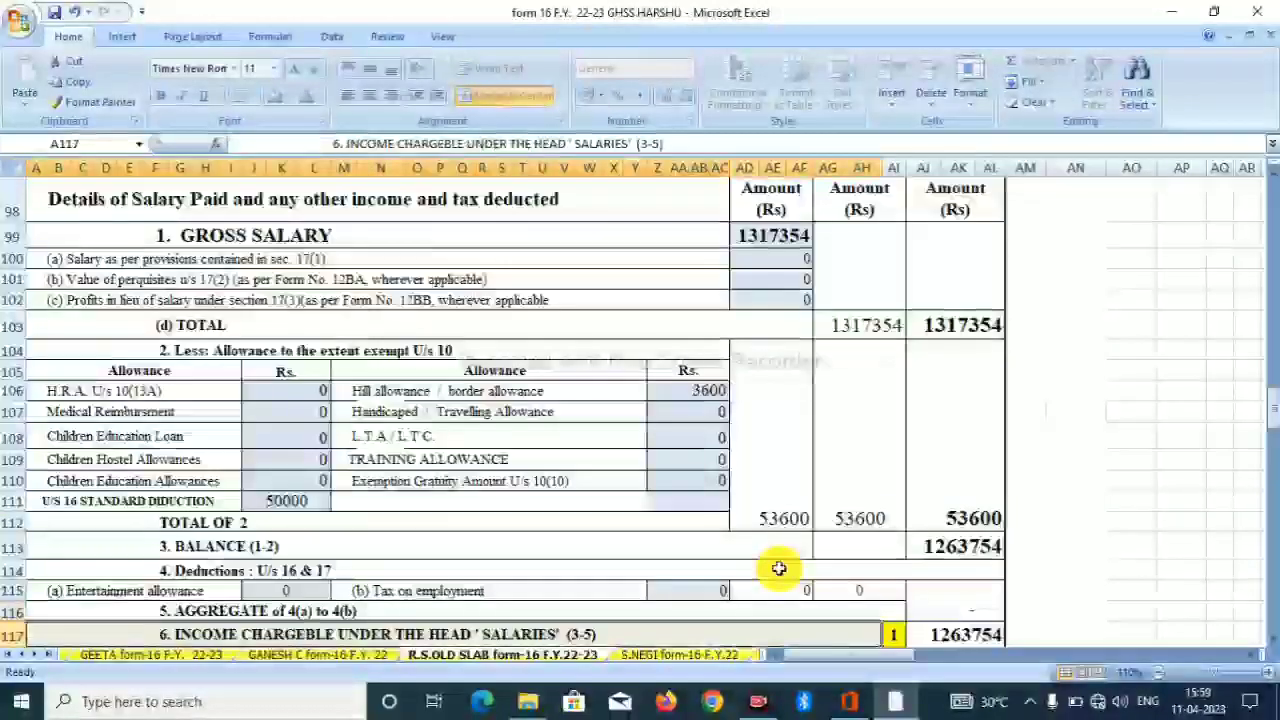
Examine the old-slab sheet's other-income rows, gross total income and the Section 80CCE deductions under Chapter VI-A
key("Down")
key("Down")
key("Down")
key("Down")
key("Down")
key("Down")
key("Down")
key("Down")
key("Down")
key("Down")
key("Down")
key("Down")
key("Down")
key("Down")
key("Down")
key("Down")
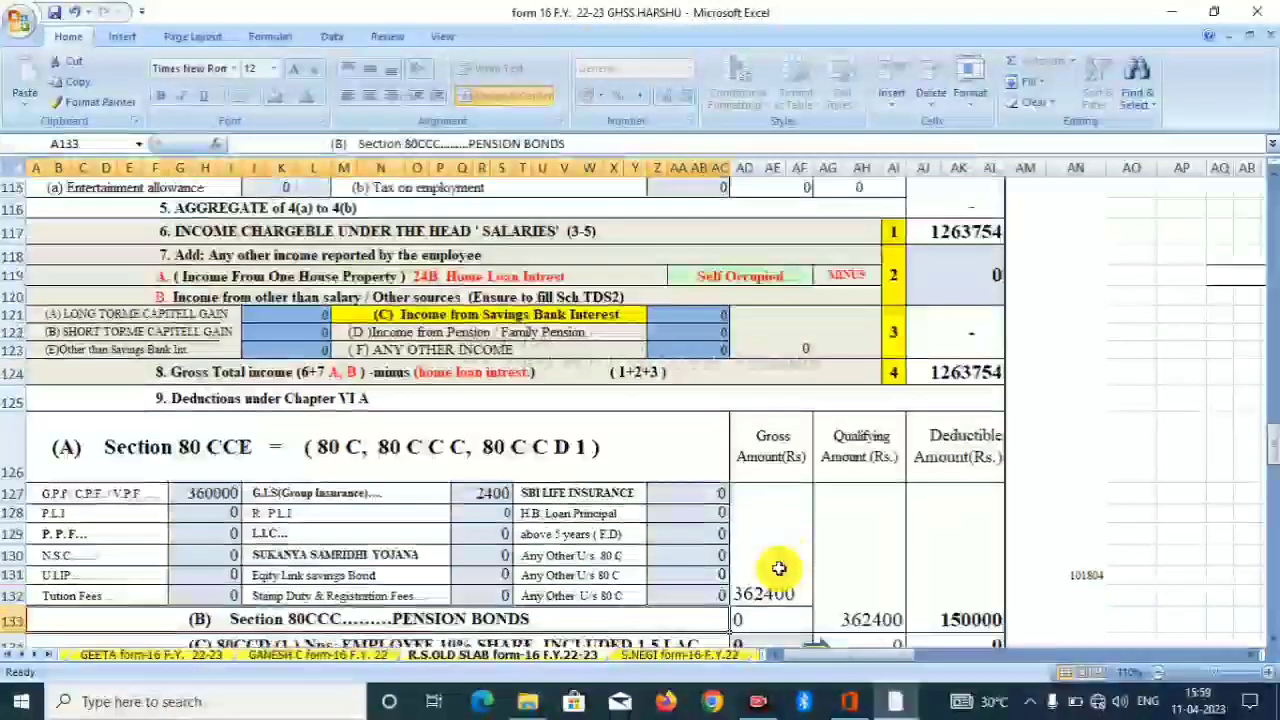
key("Down")
key("Down")
key("Down")
key("Down")
key("Down")
key("Down")
key("Down")
key("Down")
key("Down")
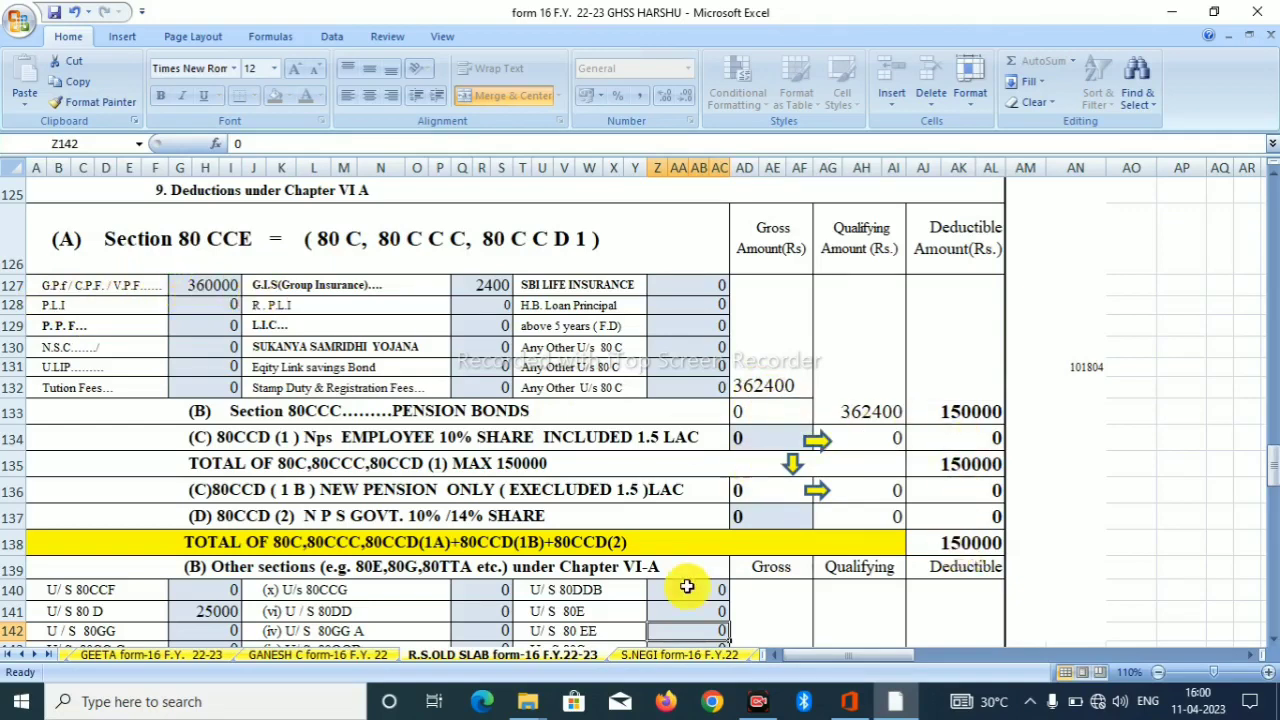
Review the old-slab sheet's other Chapter VI-A sections and the tax computation rows down to the closing Verification section
left_click(885, 568)
key("Down")
key("Down")
key("Down")
key("Down")
key("Down")
key("Down")
key("Down")
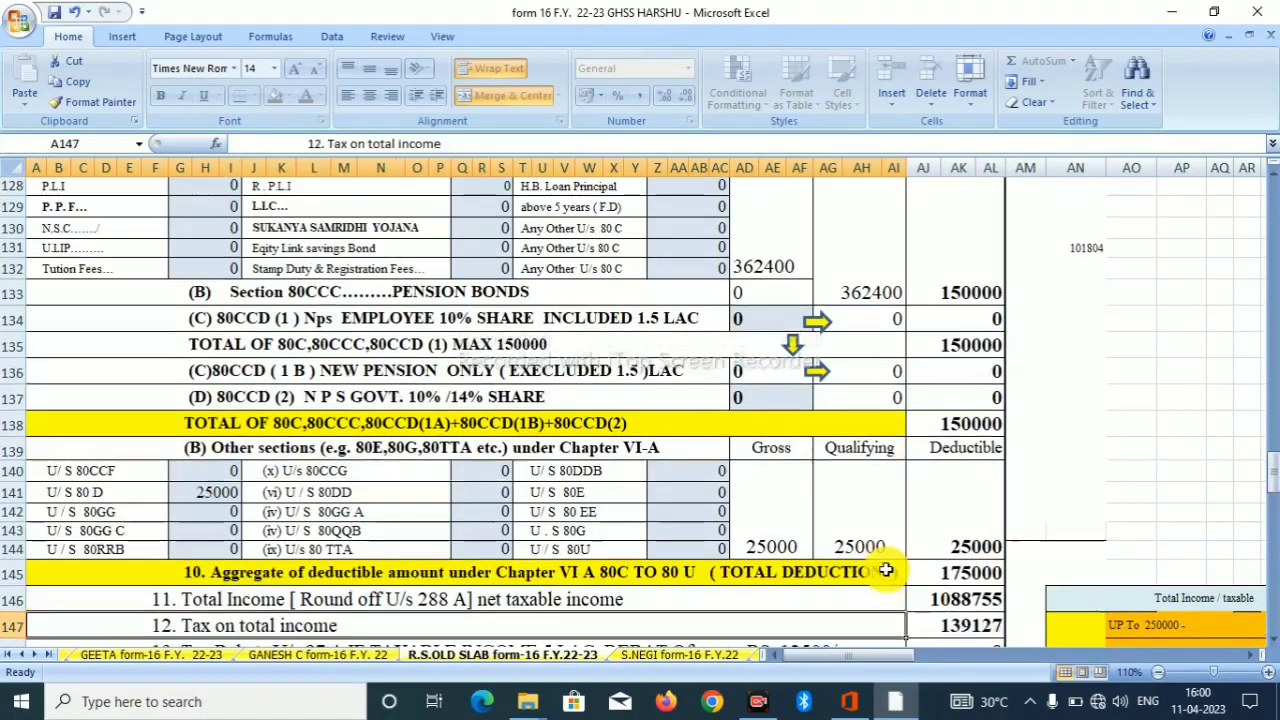
key("Down")
key("Down")
key("Down")
key("Down")
key("Down")
key("Down")
key("Down")
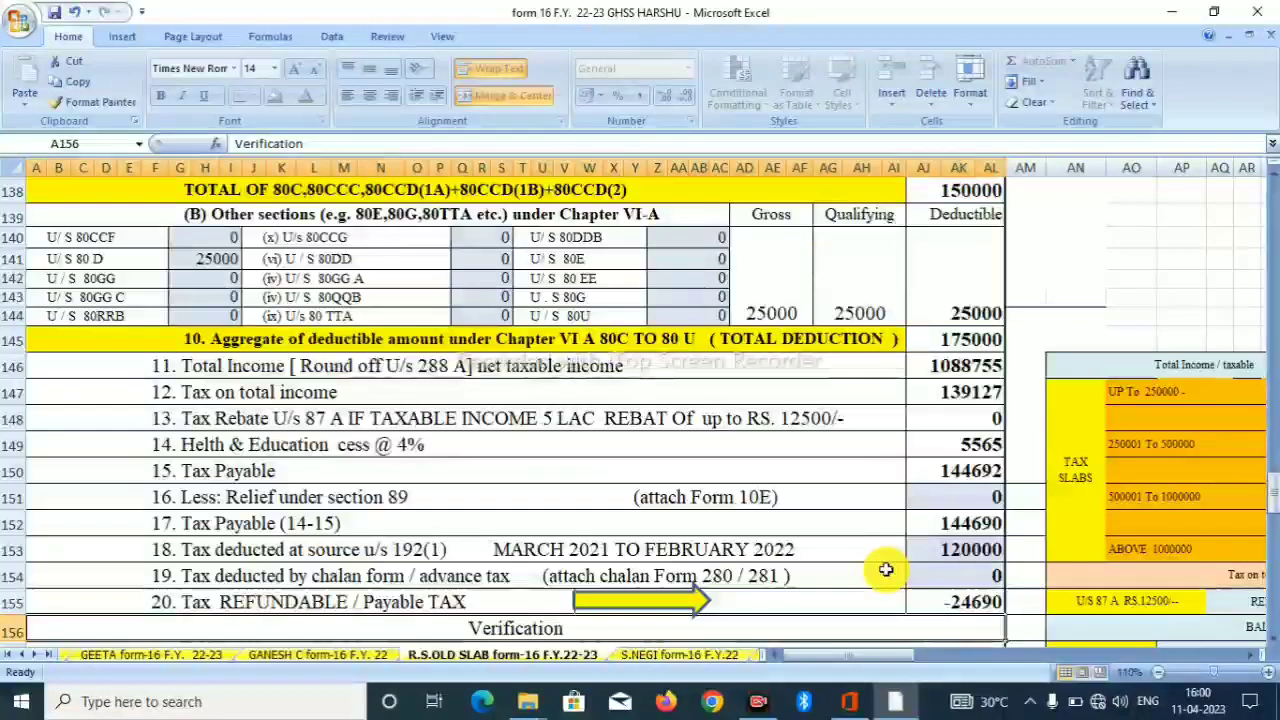
key("Down")
key("Down")
key("Down")
key("Down")
key("Down")
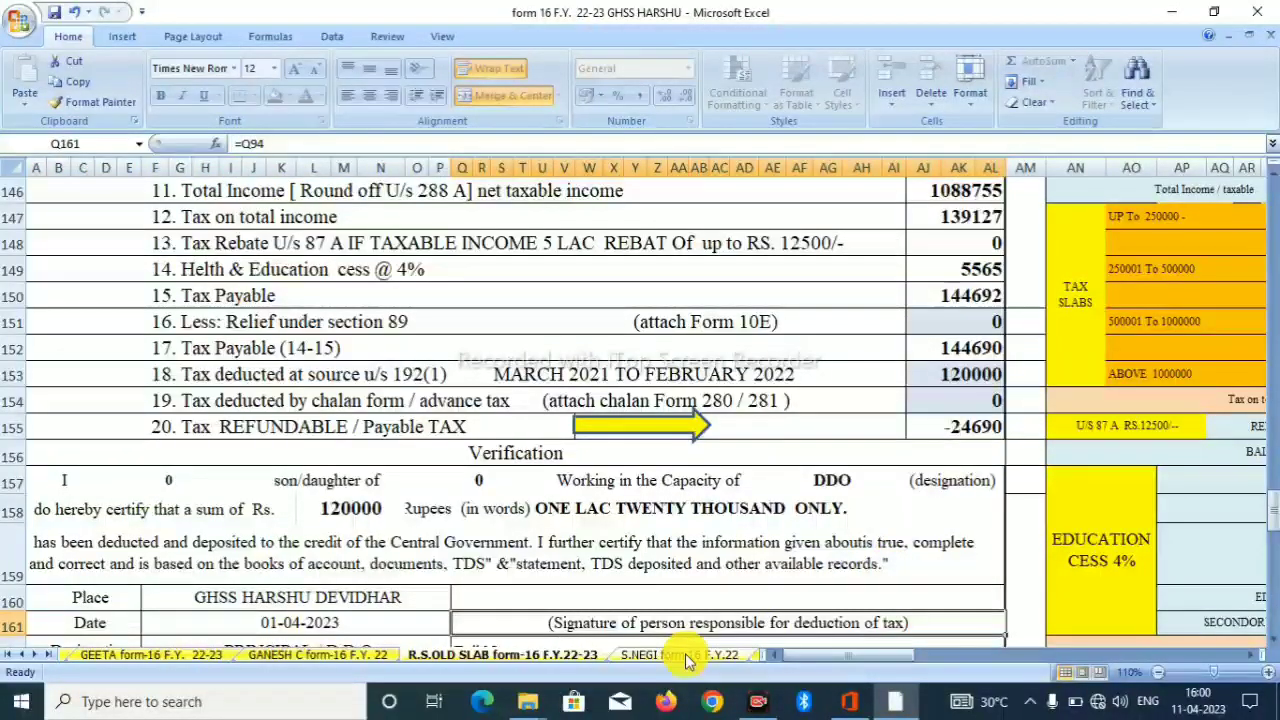
Go past the next employee's sheet to NEW REGIME form-16 F.Y. 22-23 and look over its Part B and quarterly tax summary
left_click(668, 658)
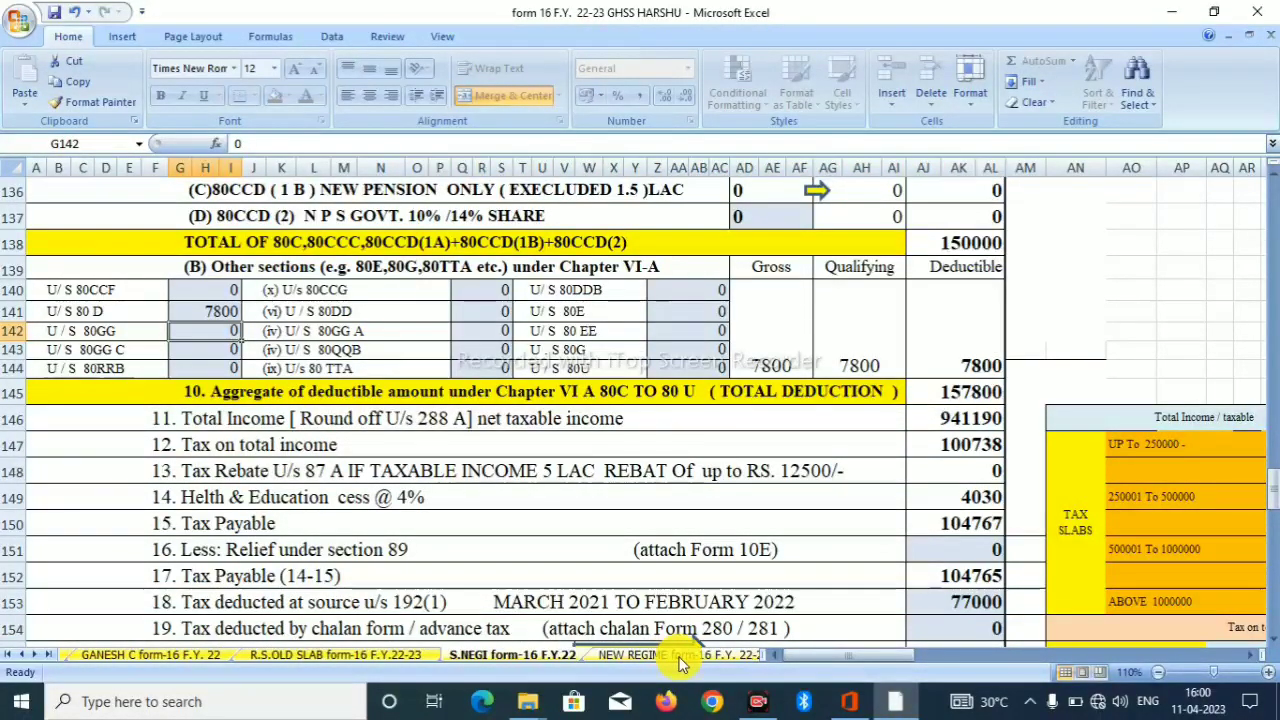
left_click(670, 656)
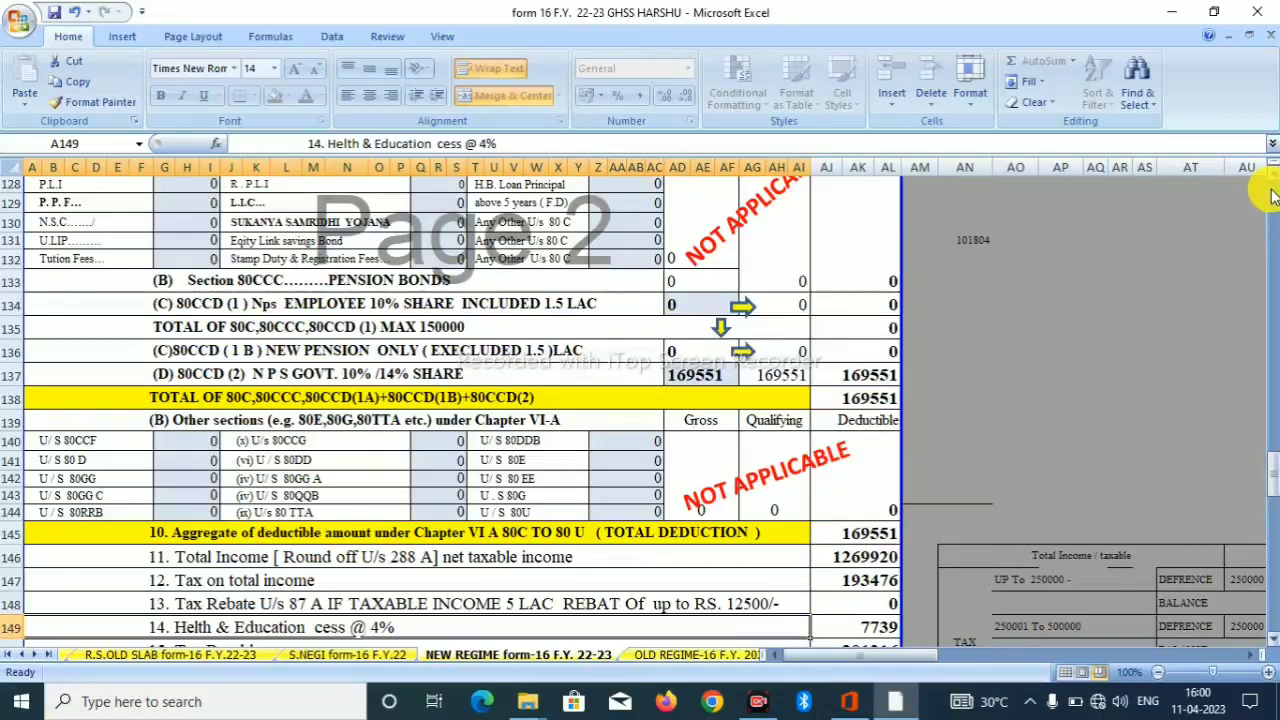
scroll(1275, 195, "up", 13)
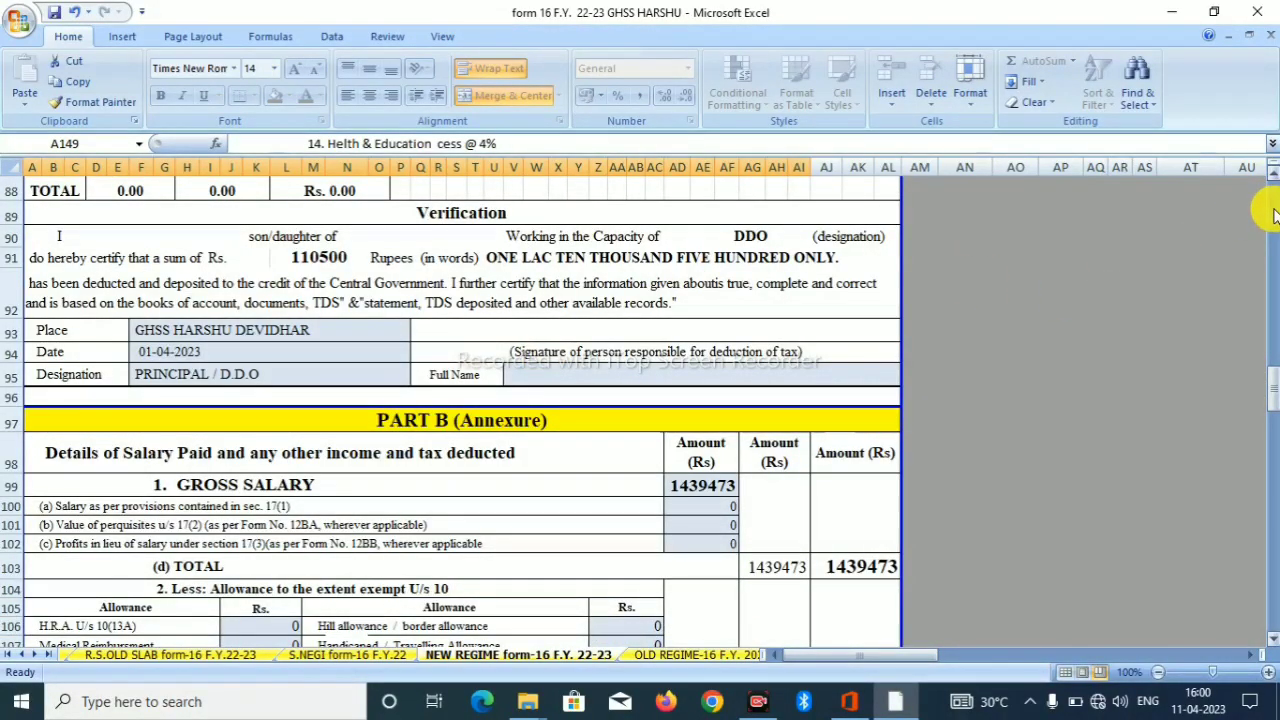
scroll(1275, 215, "up", 10)
scroll(1275, 215, "up", 10)
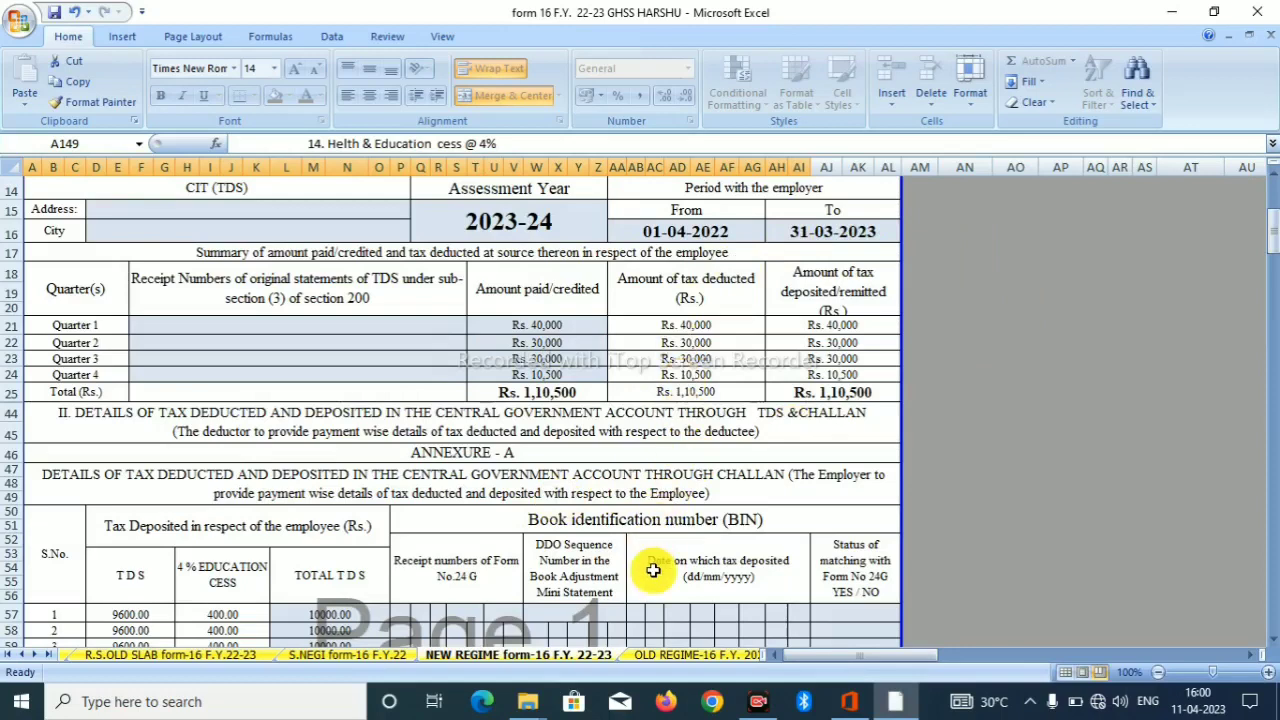
key("Down")
key("Down")
key("Down")
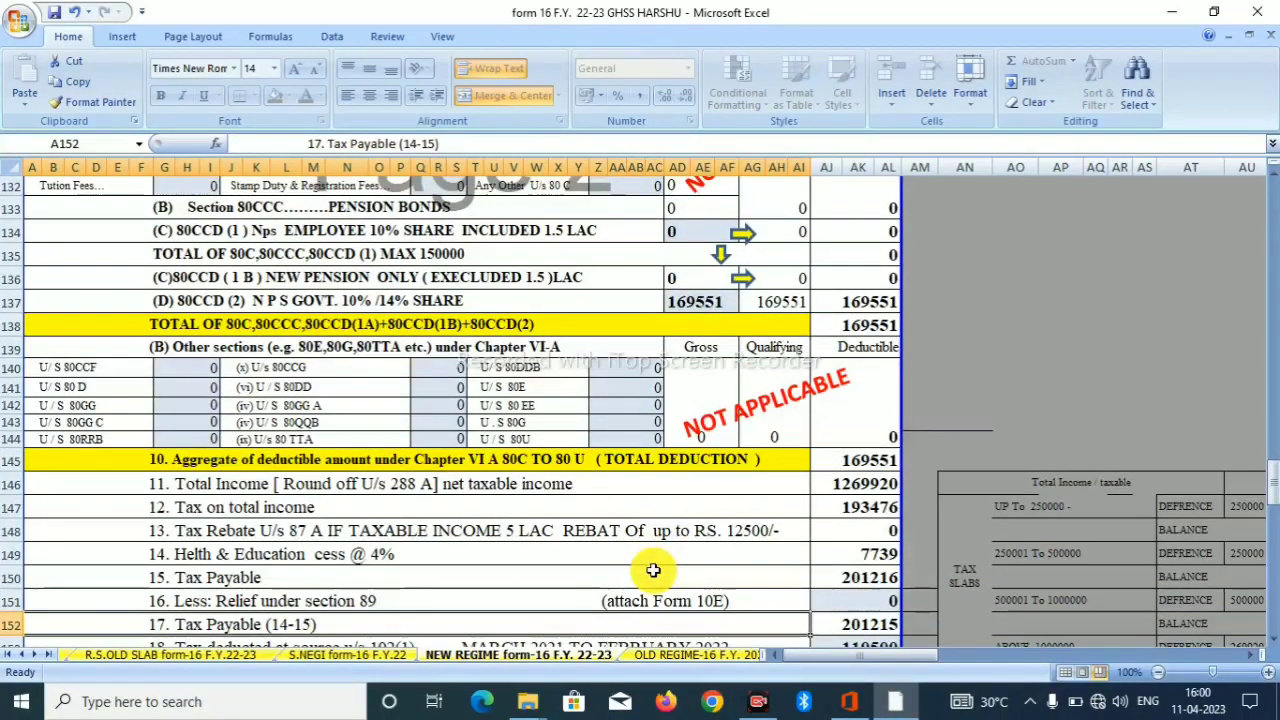
Examine the NEW REGIME sheet's tax computation rows and Chapter VI-A deductions, working back up to gross total income
key("Up")
key("Up")
key("Up")
key("Up")
key("Up")
key("Up")
key("Up")
key("Up")
key("Up")
key("Up")
key("Up")
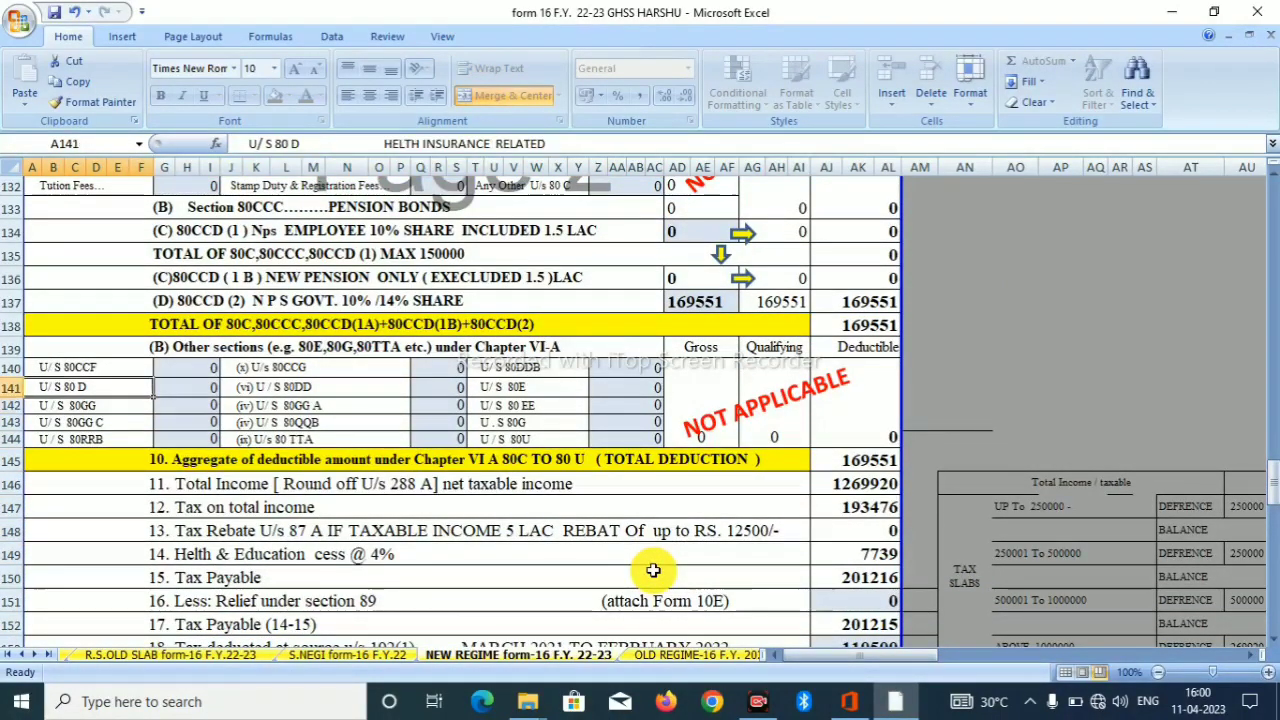
key("Up")
key("Up")
key("Up")
key("Up")
key("Up")
key("Up")
key("Up")
key("Up")
key("Up")
key("Up")
key("Up")
key("Up")
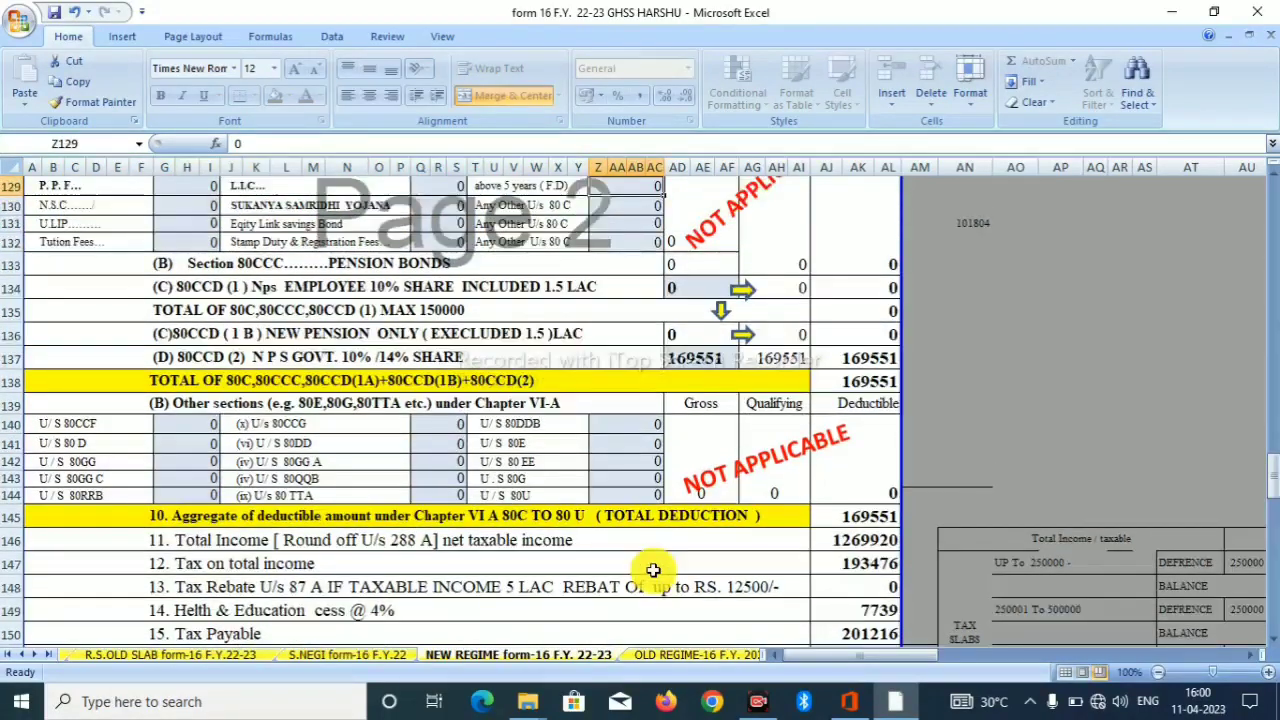
key("Up")
key("Up")
key("Up")
key("Up")
key("Up")
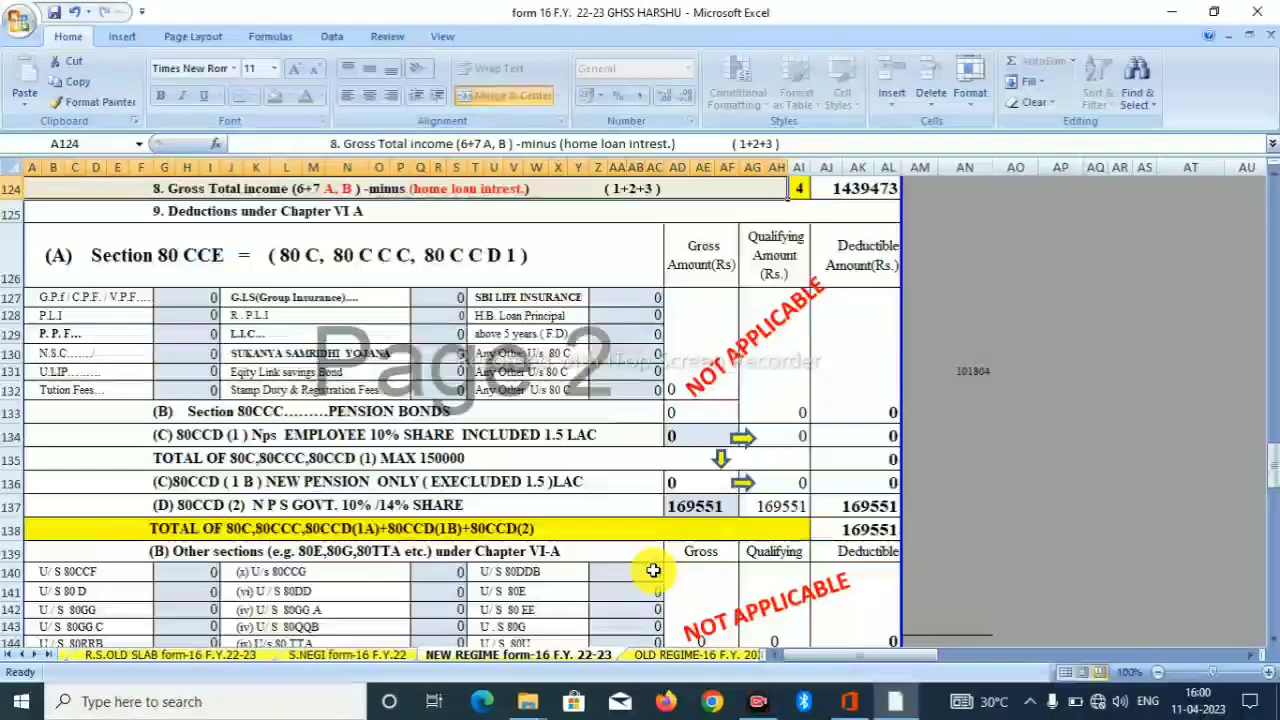
Examine the NEW REGIME sheet's other-income rows, section 10 allowances and gross salary up to the PART B (Annexure) heading
key("Up")
key("Up")
key("Up")
key("Up")
key("Up")
key("Up")
key("Up")
key("Up")
key("Up")
key("Up")
key("Up")
key("Up")
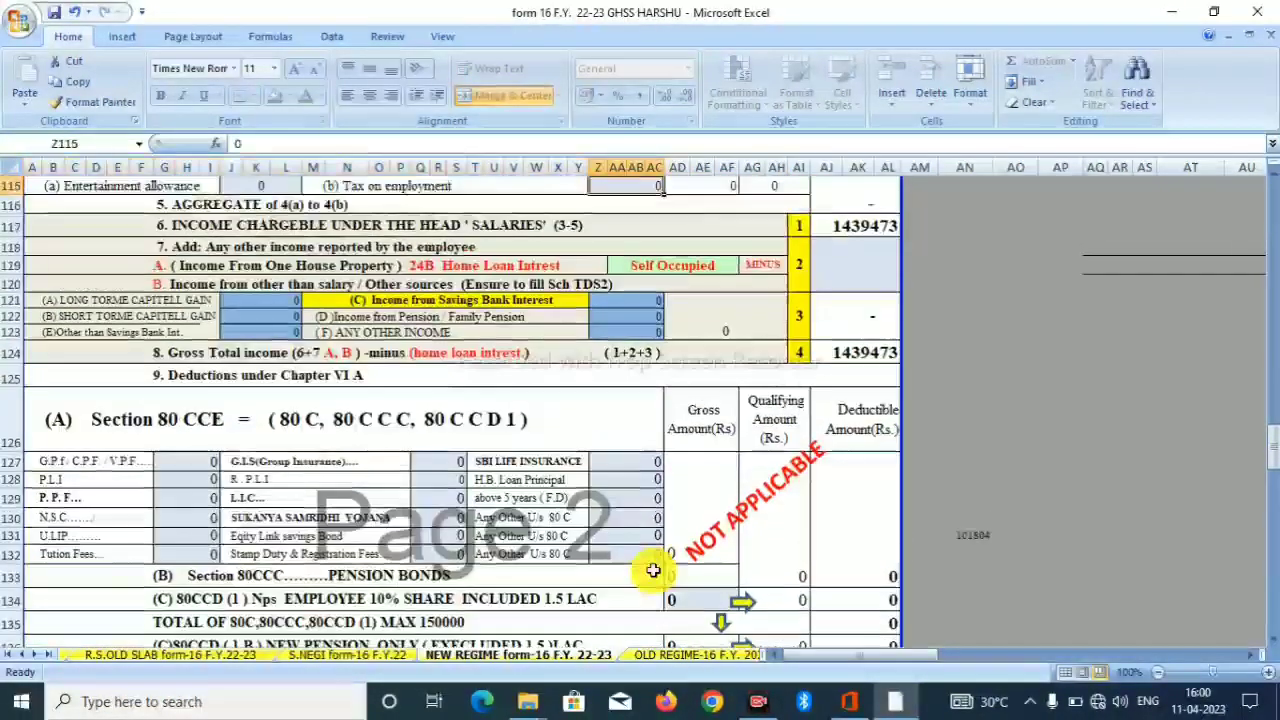
key("Up")
key("Up")
key("Up")
key("Up")
key("Up")
key("Up")
key("Up")
key("Up")
key("Up")
key("Up")
key("Up")
key("Up")
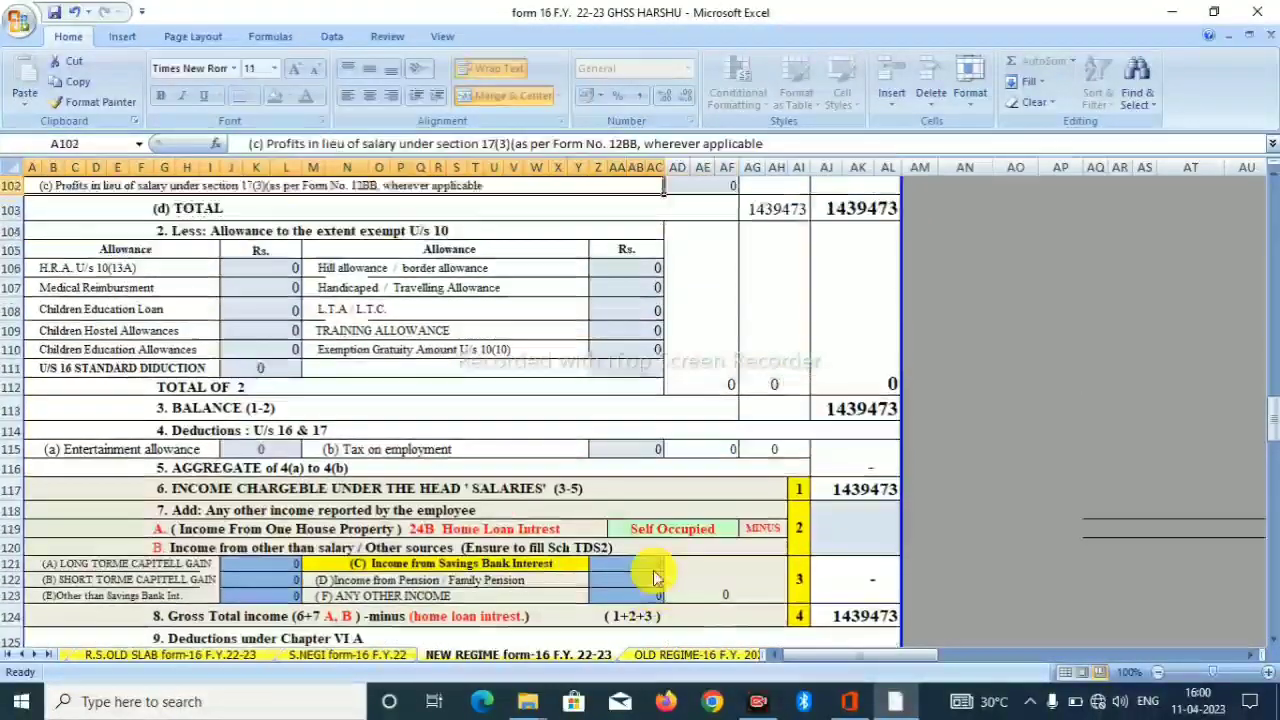
key("Up")
key("Up")
key("Up")
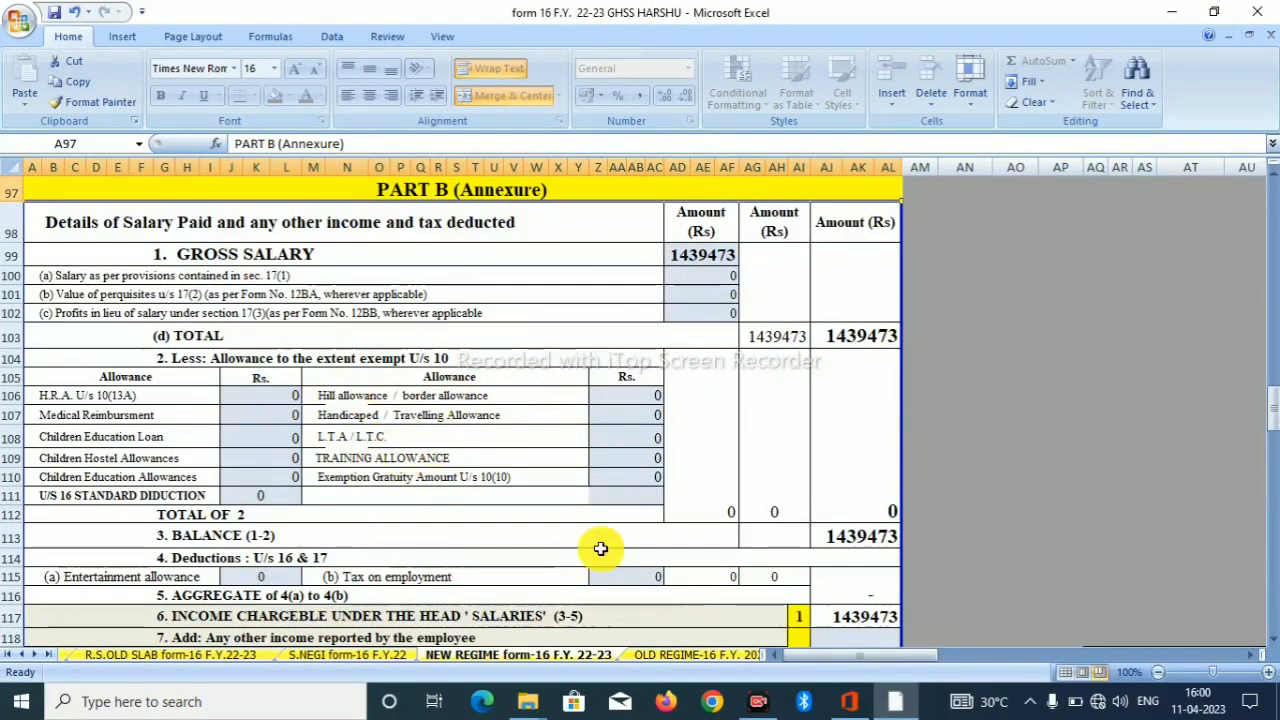
Place copies of the red NOT APPLICABLE label over the section 10 allowances and over the home loan and other-income rows
left_click_drag(523, 410, 662, 452)
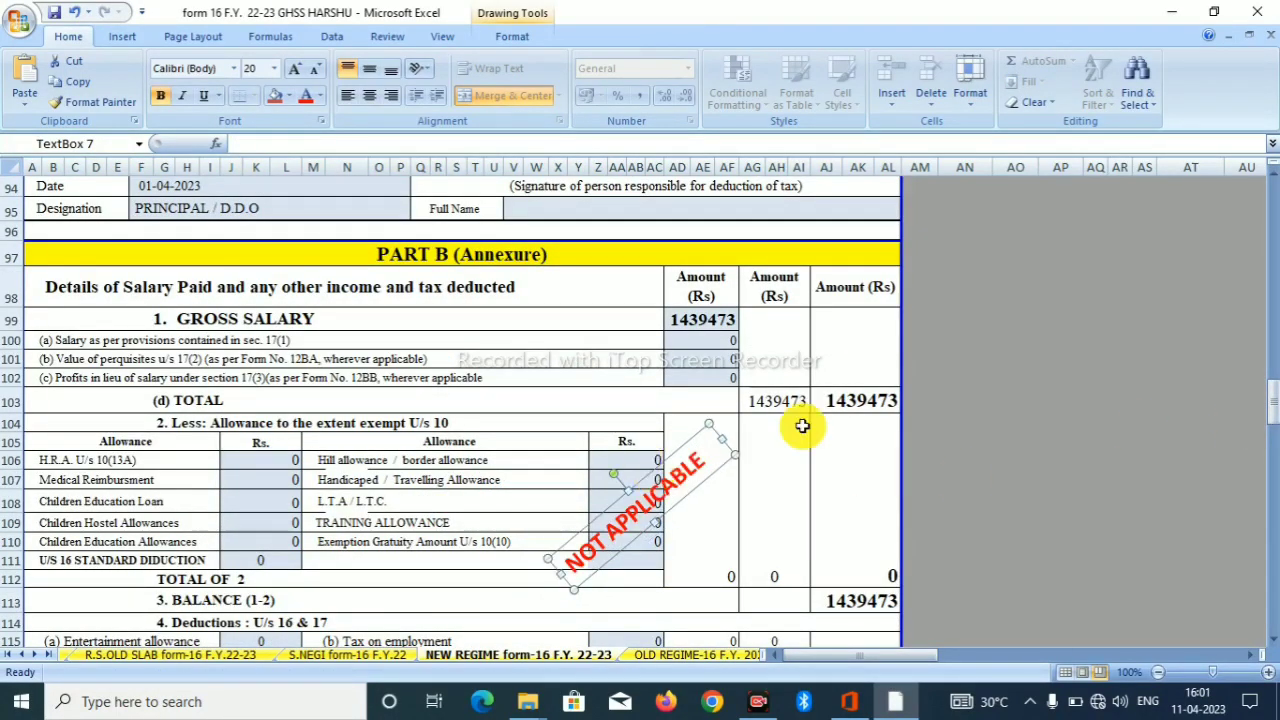
scroll(1270, 640, "down", 3)
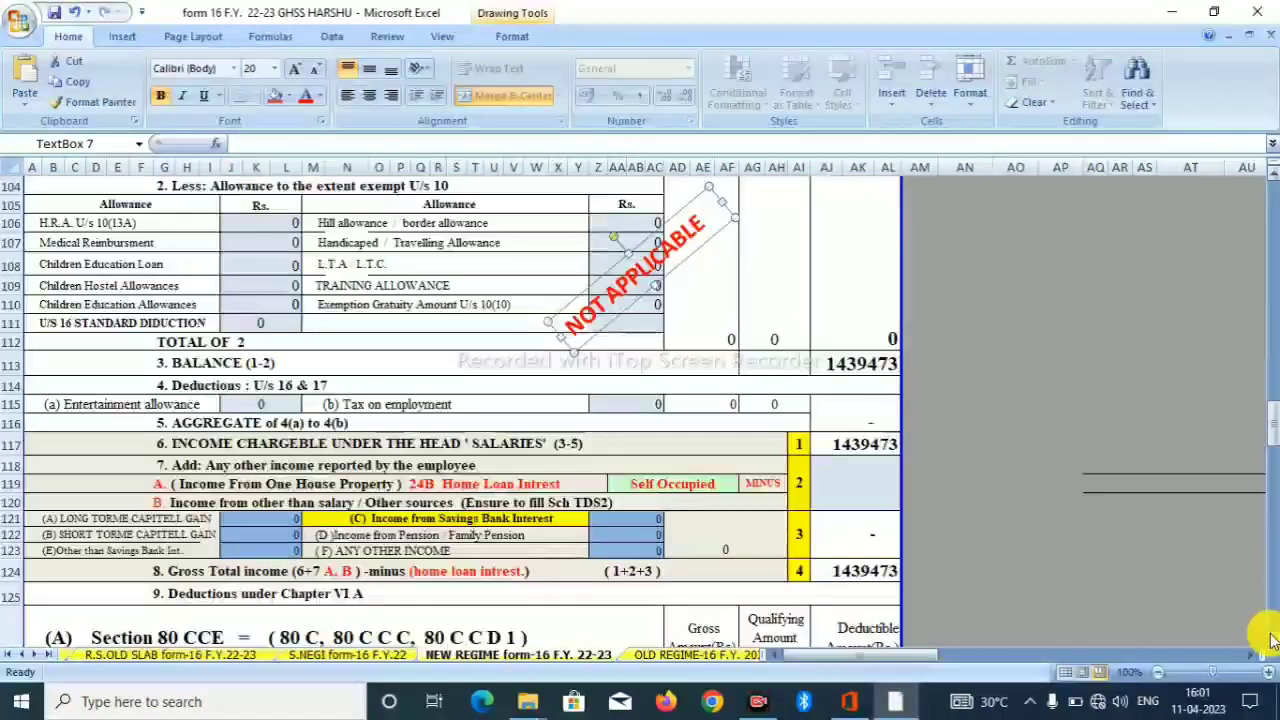
left_click(765, 535)
key("ctrl+v")
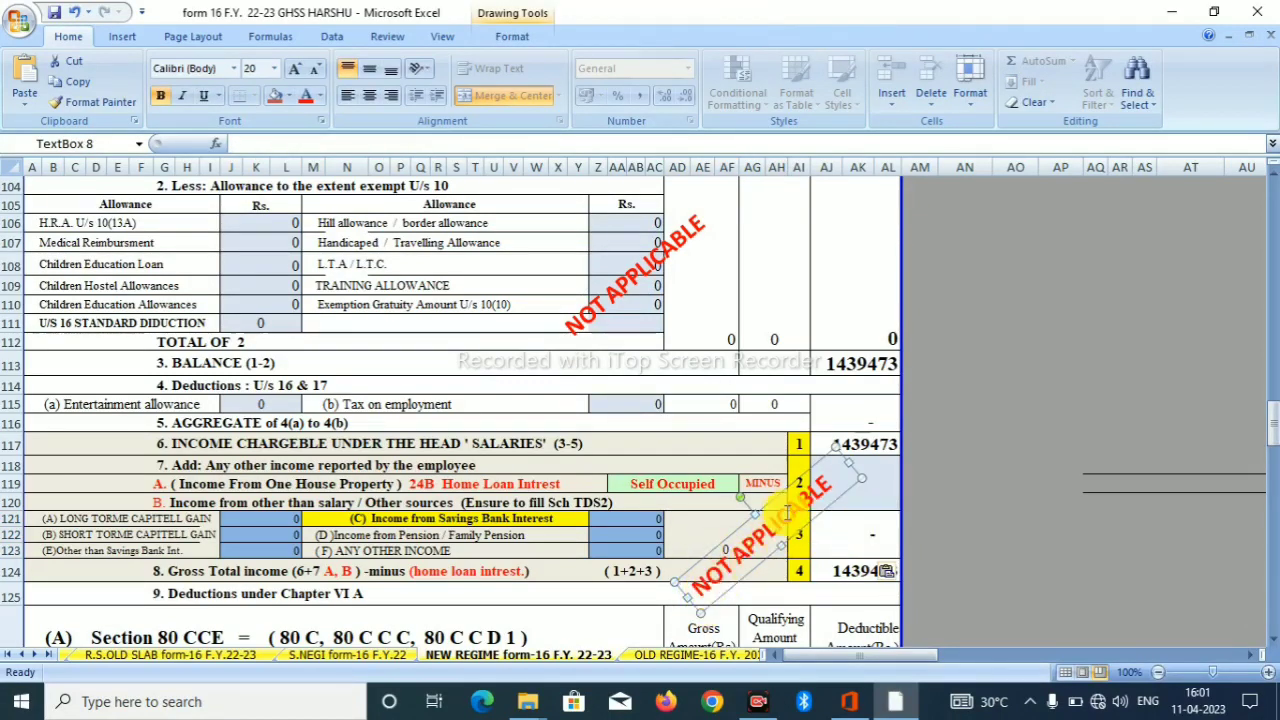
left_click_drag(771, 502, 746, 484)
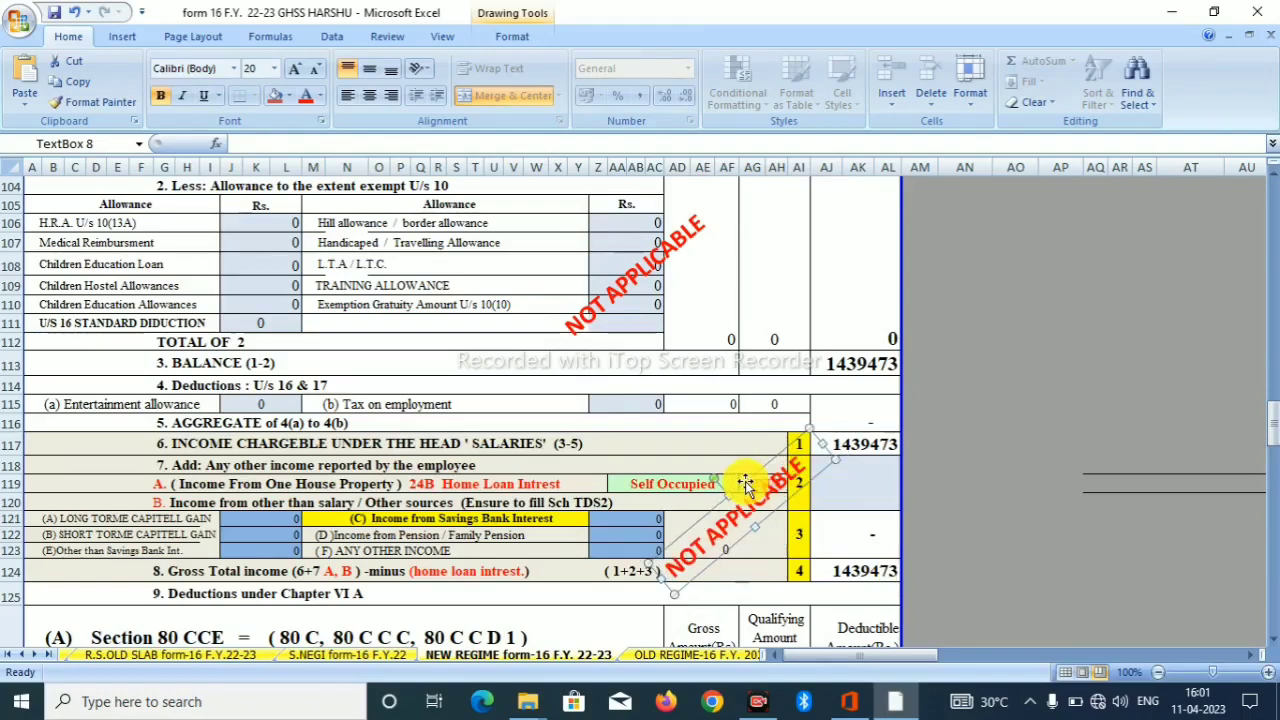
Check the 80CCD (2) NPS government share, the total deduction and the tax computation rows on the NEW REGIME sheet
left_click(1274, 640)
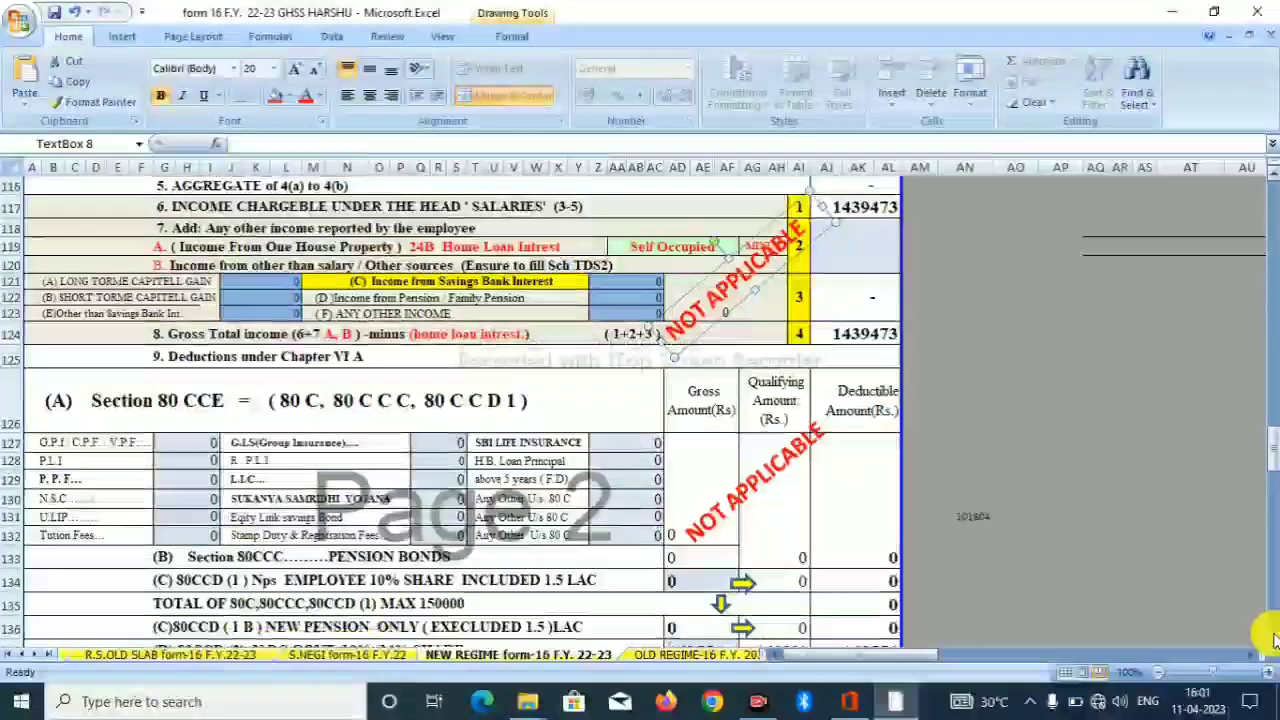
left_click(1274, 640)
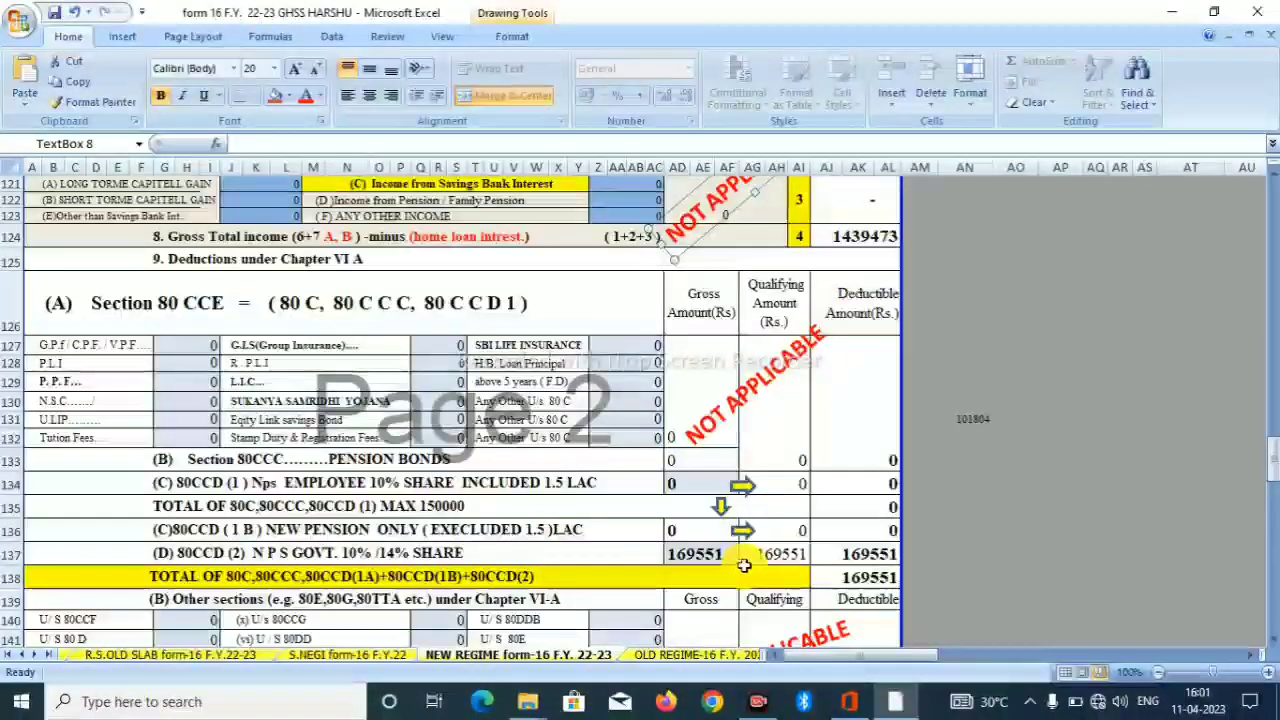
left_click(1275, 645)
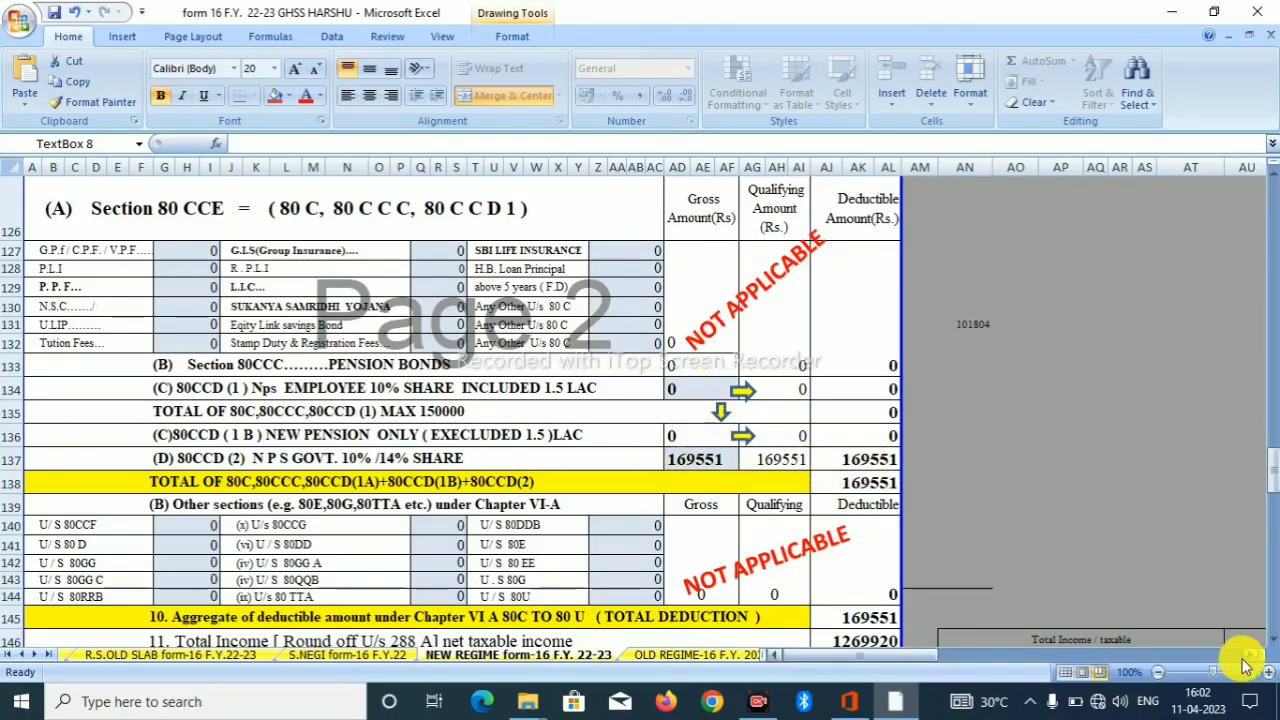
scroll(1262, 600, "down", 3)
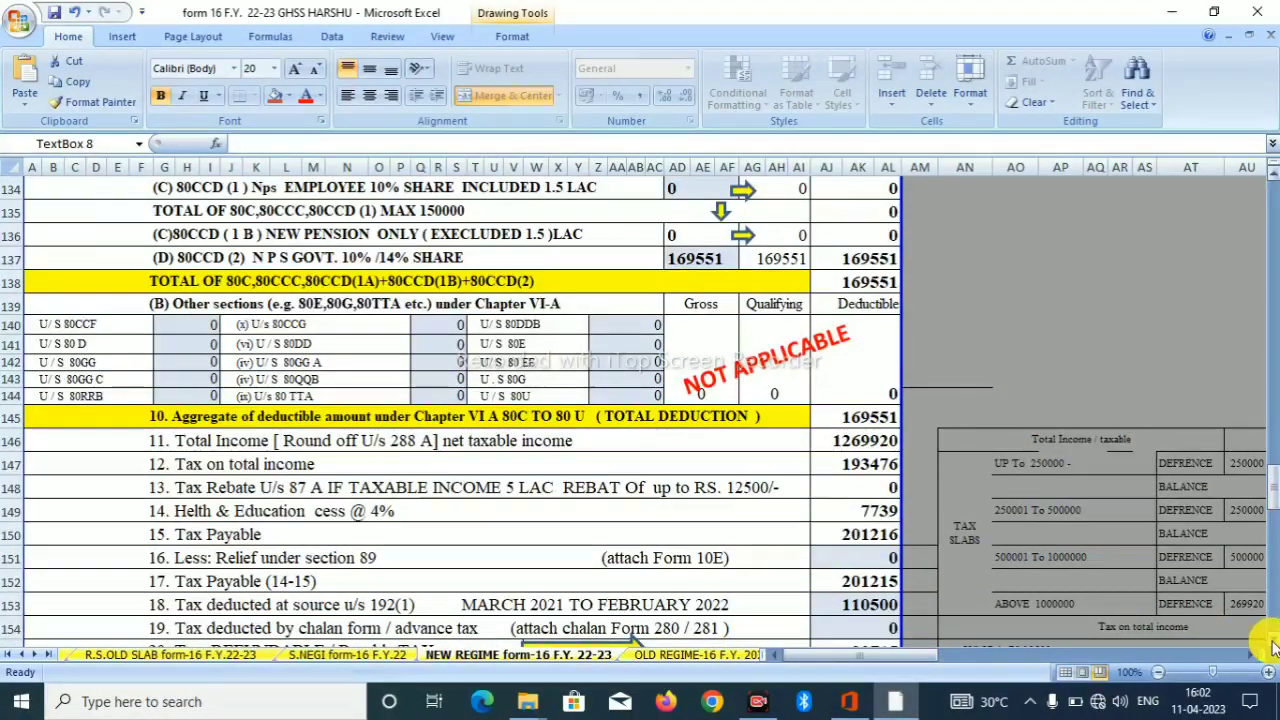
scroll(1272, 648, "down", 2)
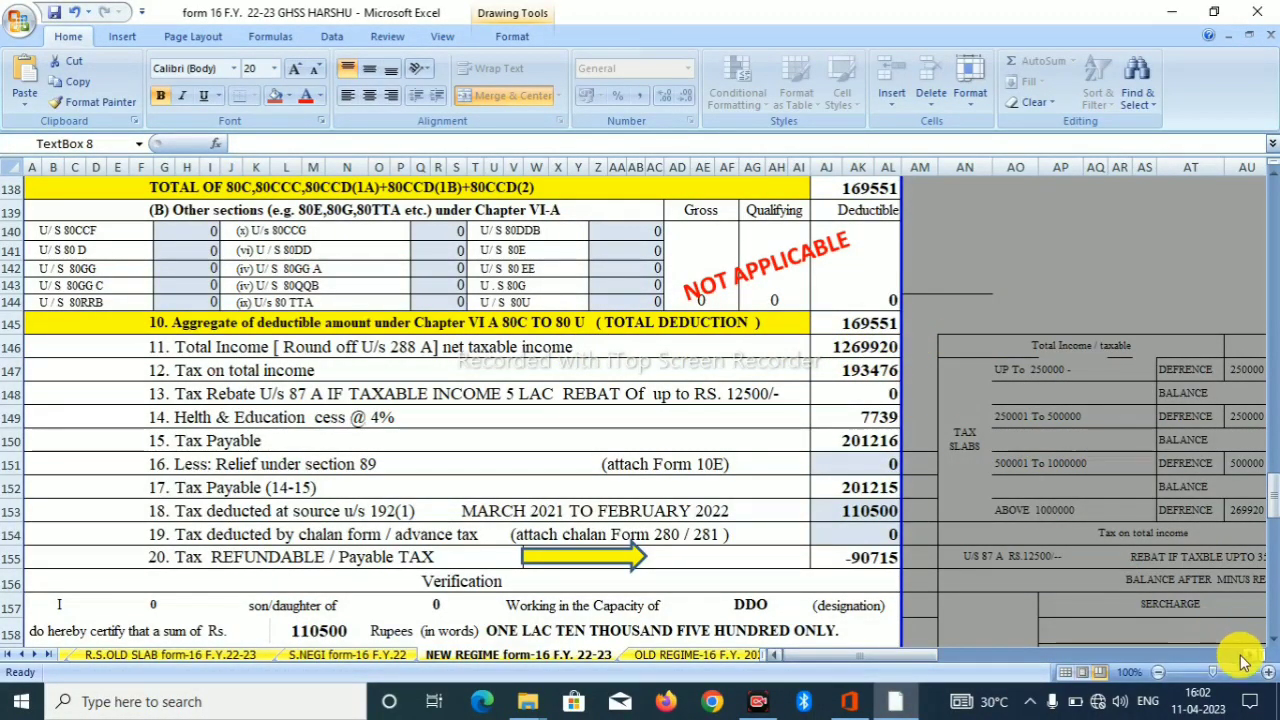
Switch the NEW REGIME sheet to Normal view and examine the NEW TAX SLAB calculation table beside the form
scroll(1247, 662, "right", 11)
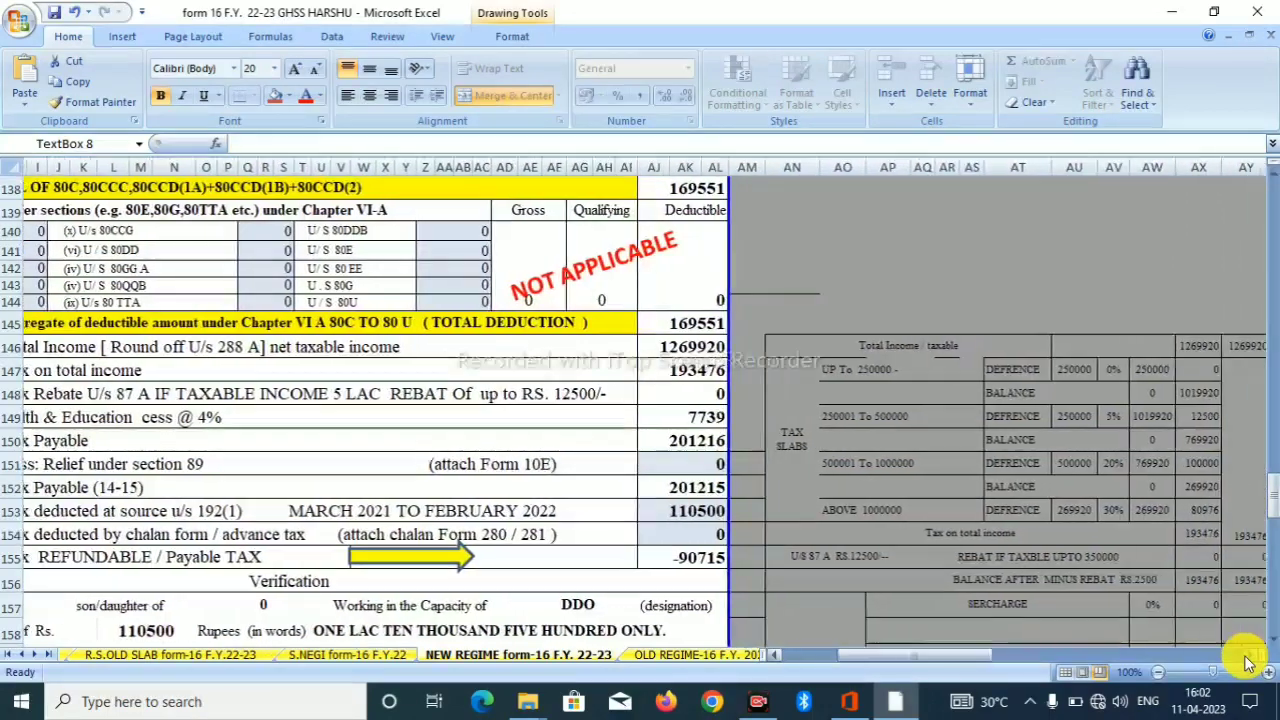
scroll(1247, 662, "right", 4)
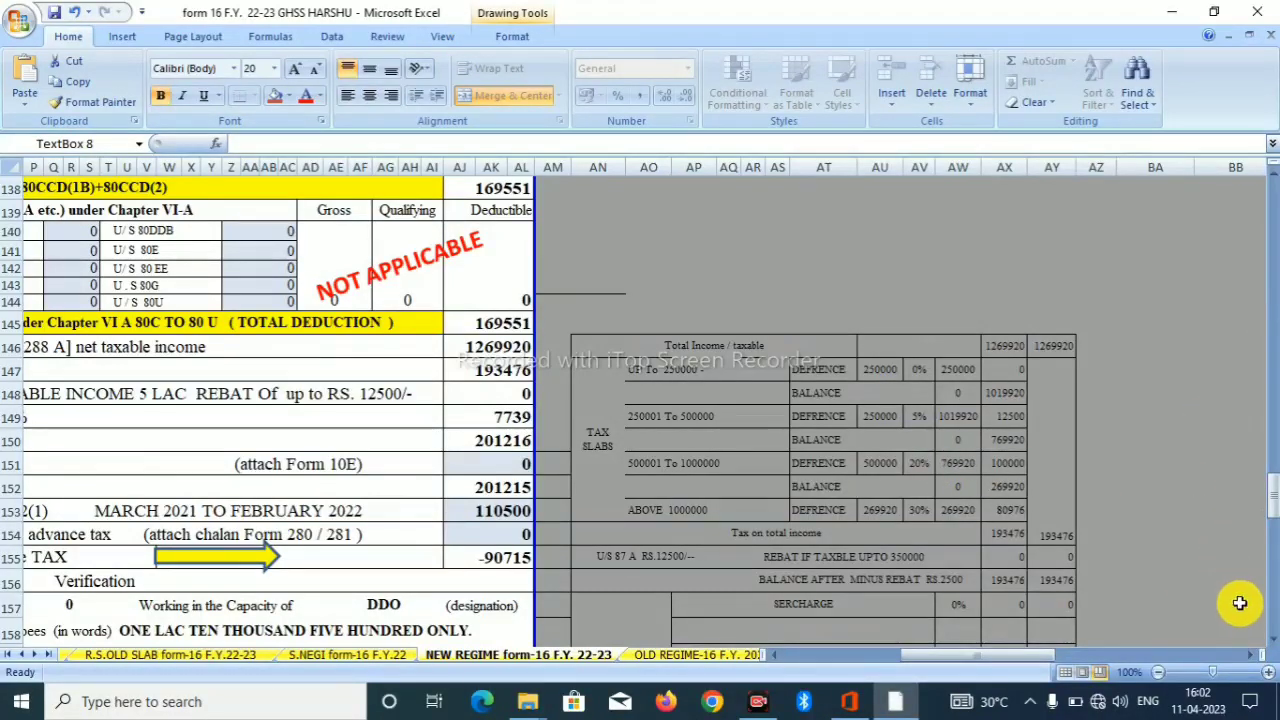
scroll(1255, 656, "right", 10)
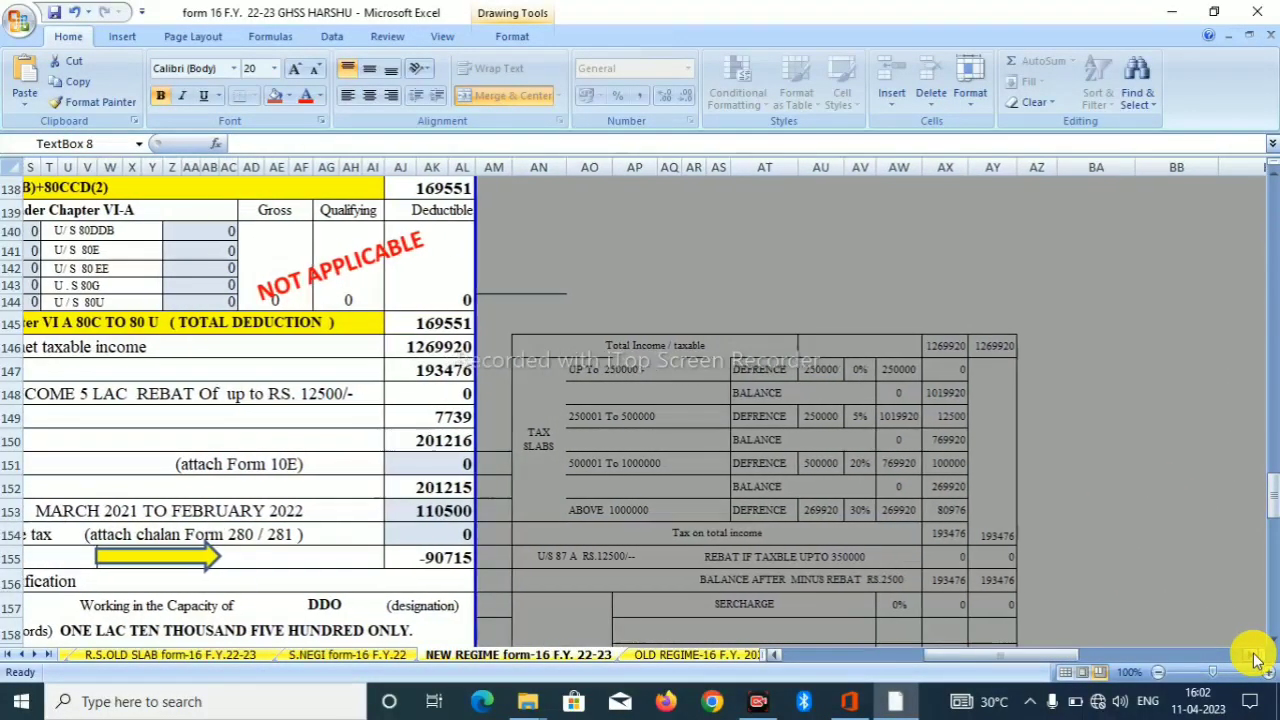
scroll(1255, 656, "right", 9)
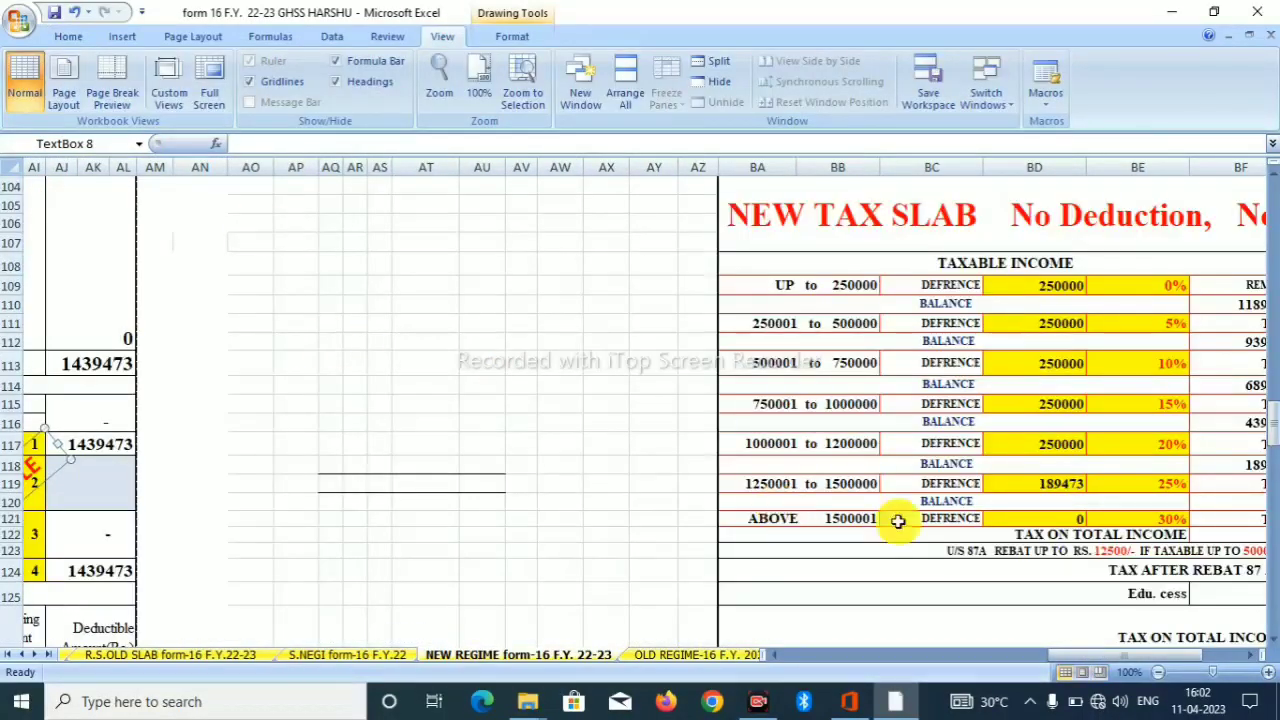
left_click_drag(1152, 651, 1198, 655)
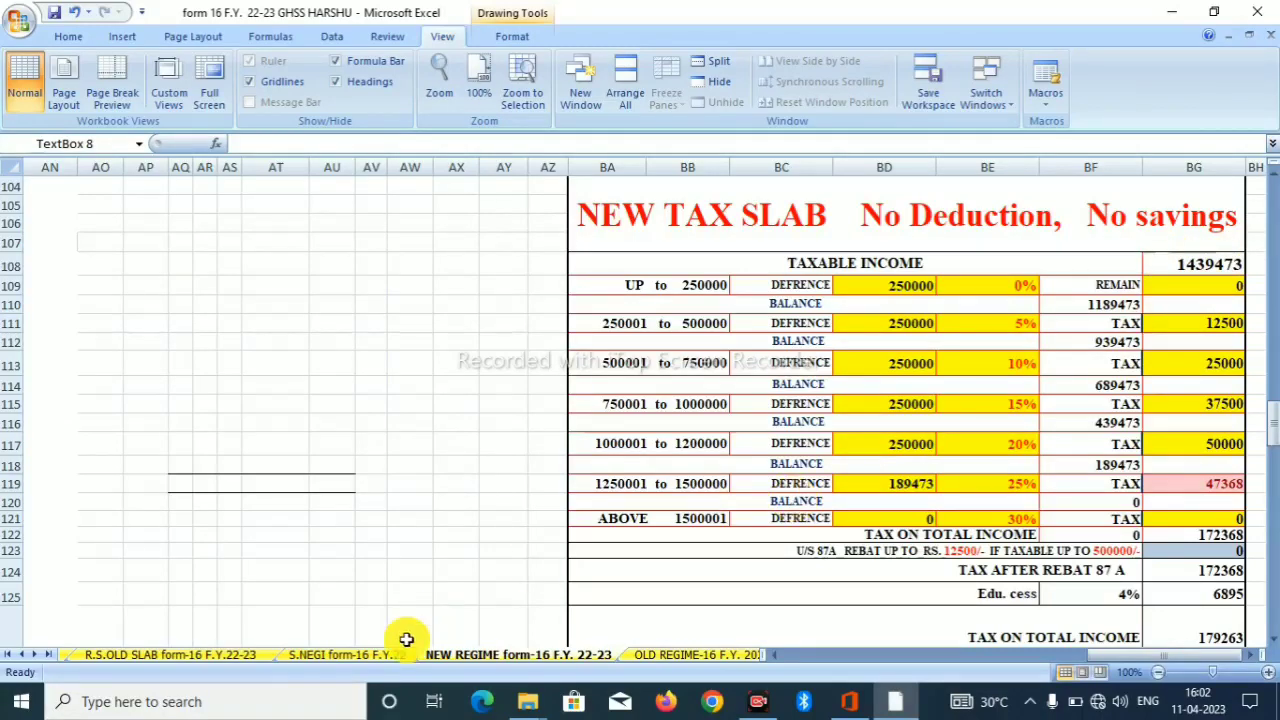
left_click(786, 660)
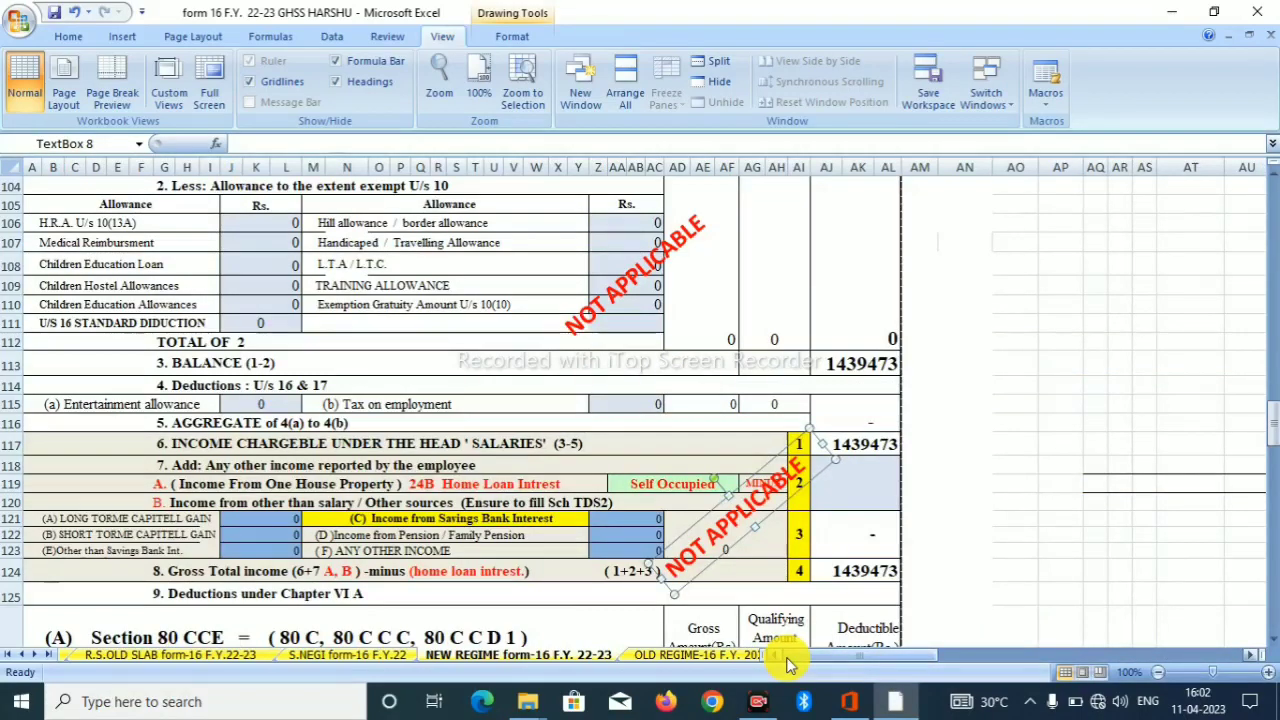
Set the taxable income in the NEW TAX SLAB table to 1269922 and check the tax on total income
scroll(786, 657, "down", 8)
left_click_drag(912, 662, 1151, 660)
scroll(1275, 182, "up", 3)
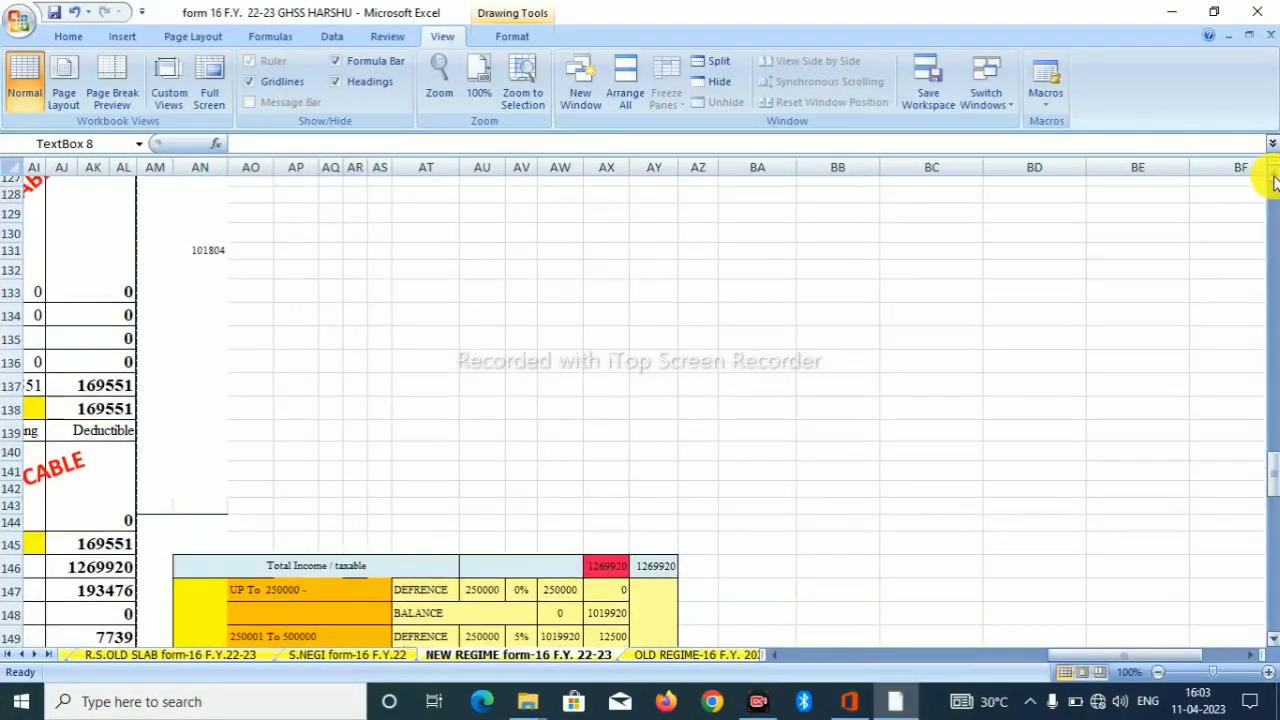
scroll(1270, 200, "up", 5)
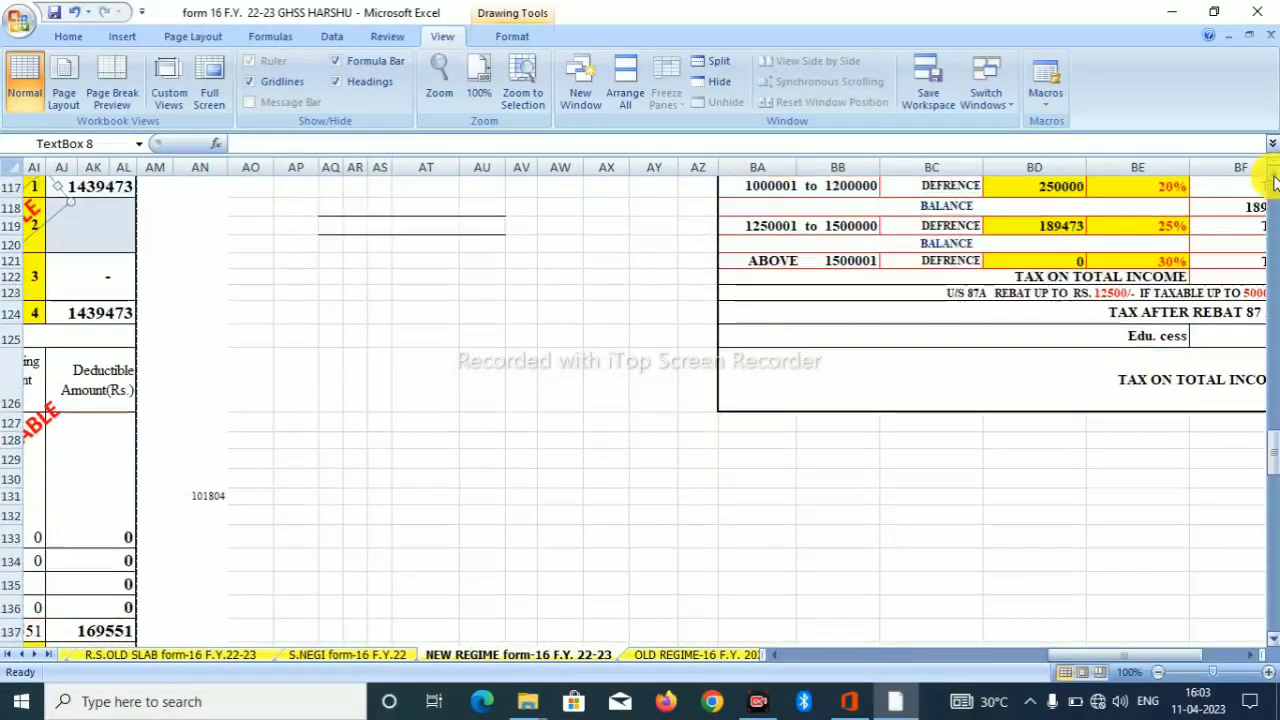
left_click(1200, 285)
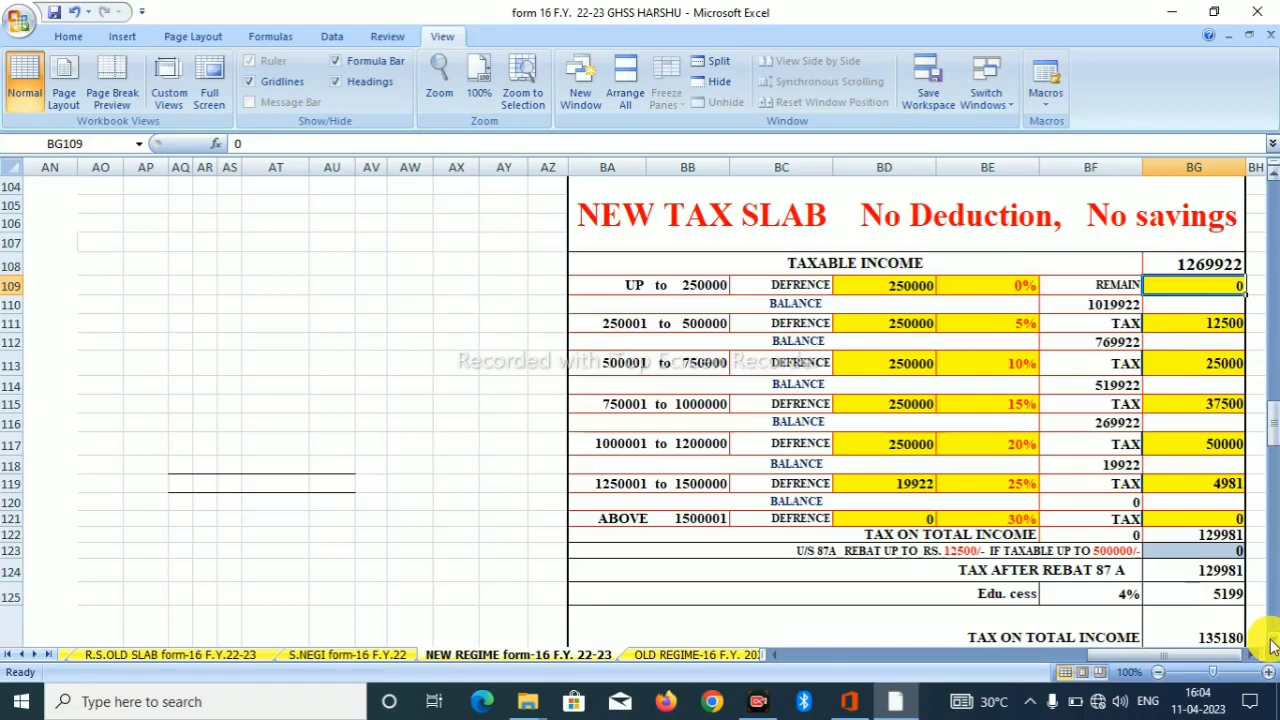
scroll(1270, 645, "down", 2)
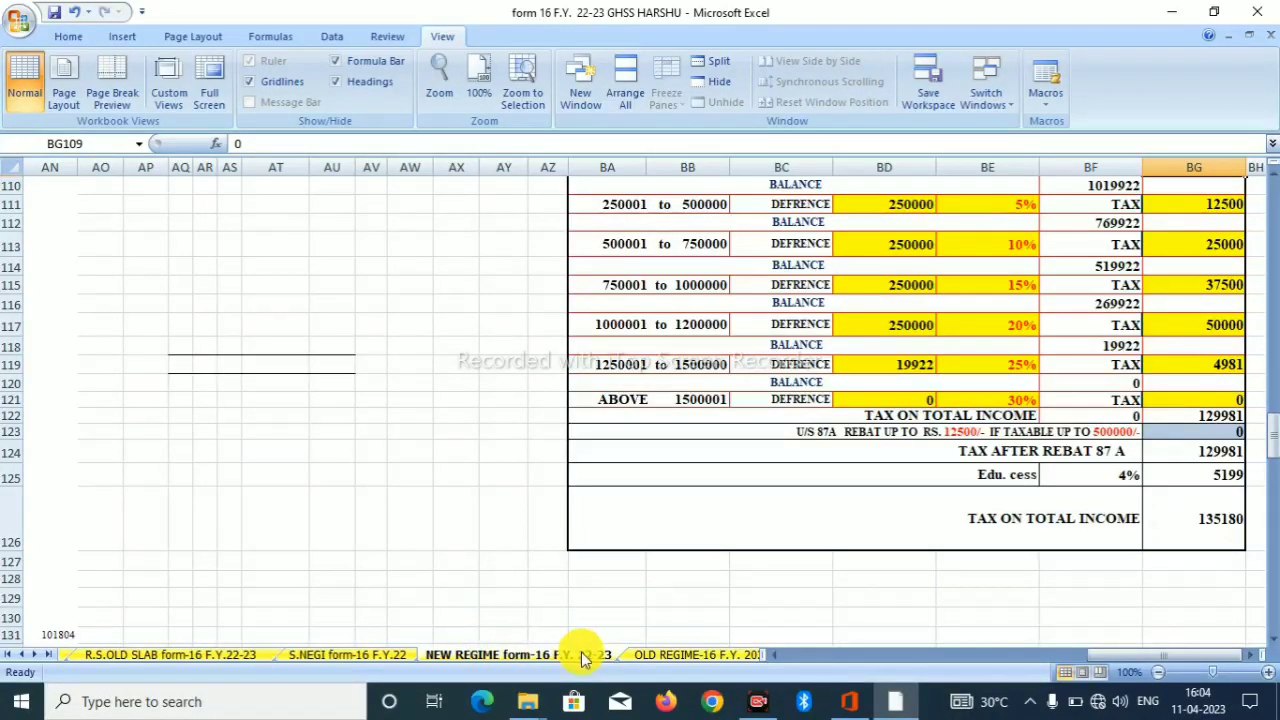
Open the OLD REGIME-16 F.Y. 2022-23 sheet and look over its blank form up to the annexures
left_click(693, 653)
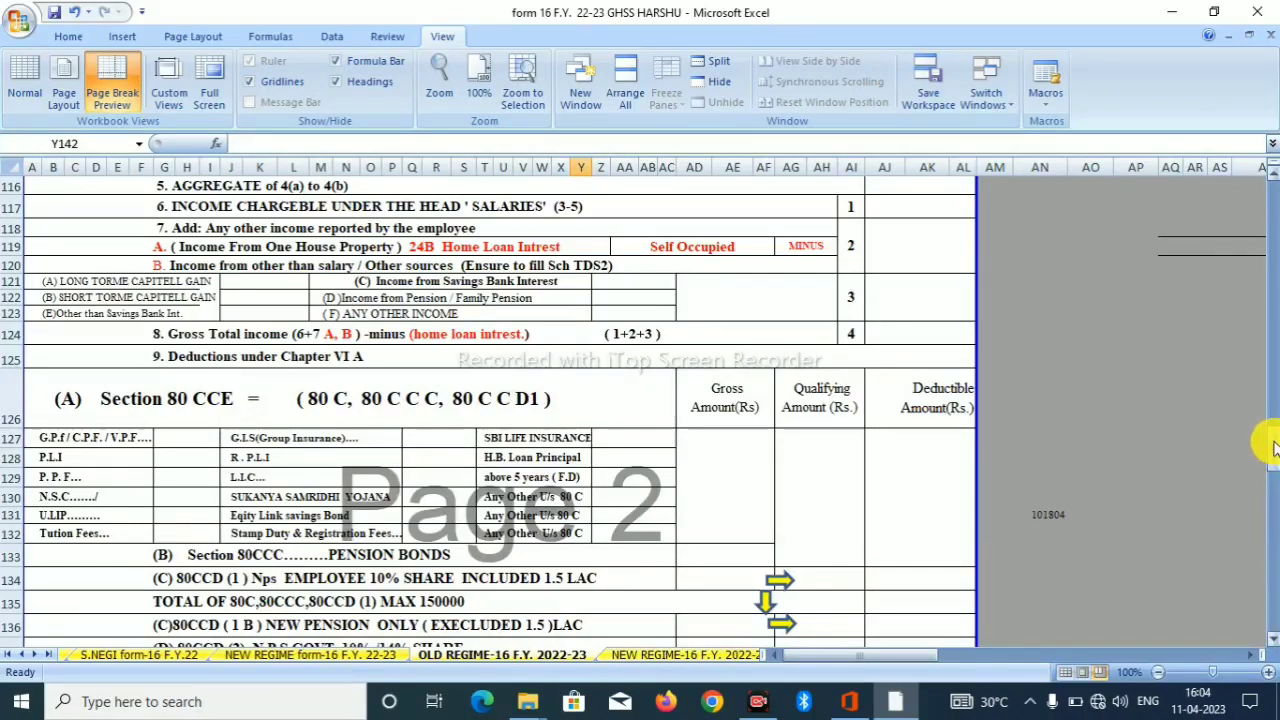
left_click_drag(1273, 448, 1275, 335)
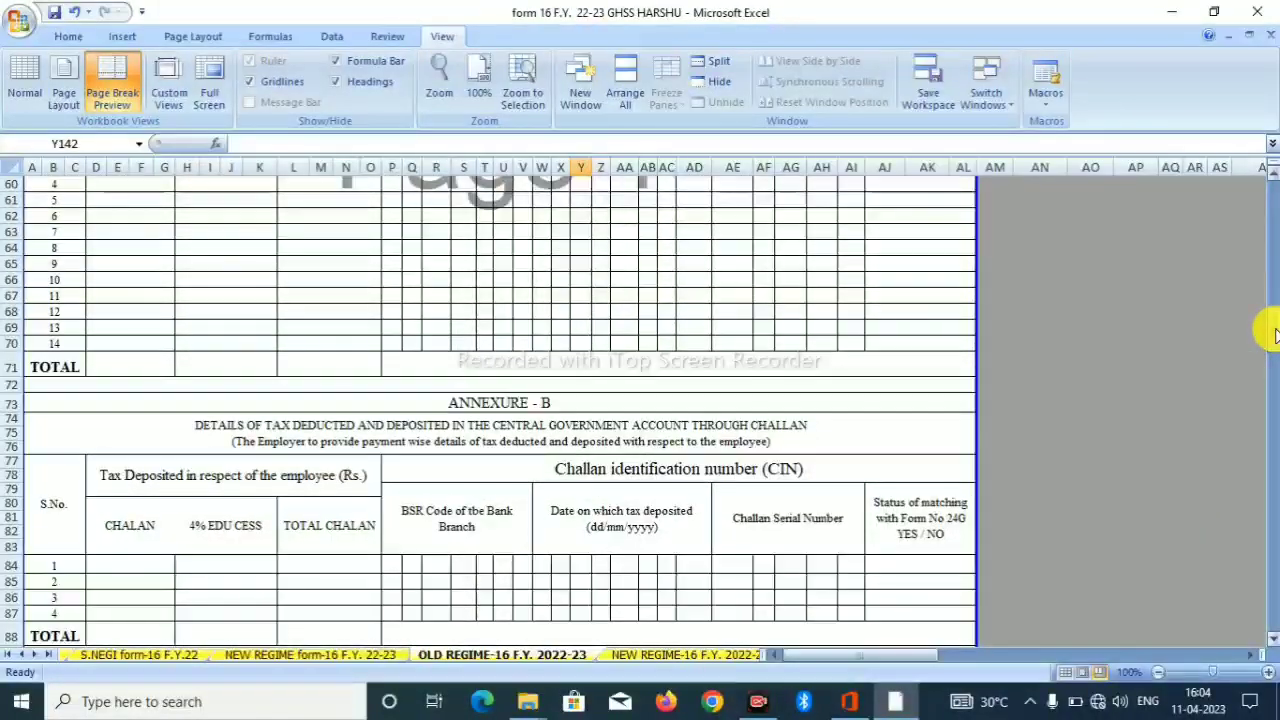